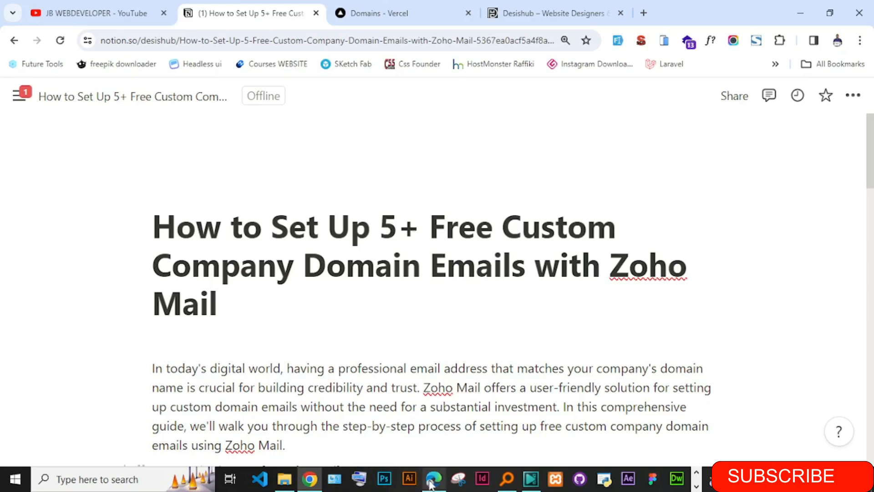
Bring up the Zoho Mail compose window from the custom-domain address, then switch to the Gmail welcome email
{"action": "left_click", "coordinate": [696, 487]}
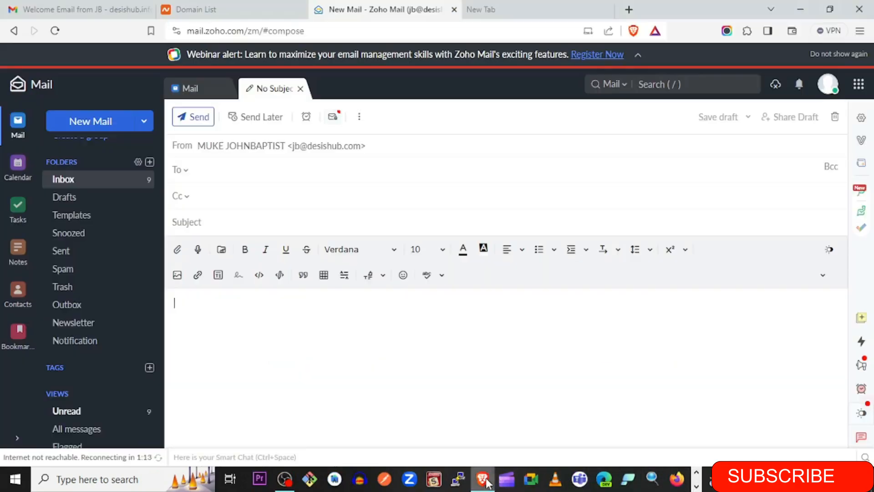
{"action": "left_click", "coordinate": [483, 479]}
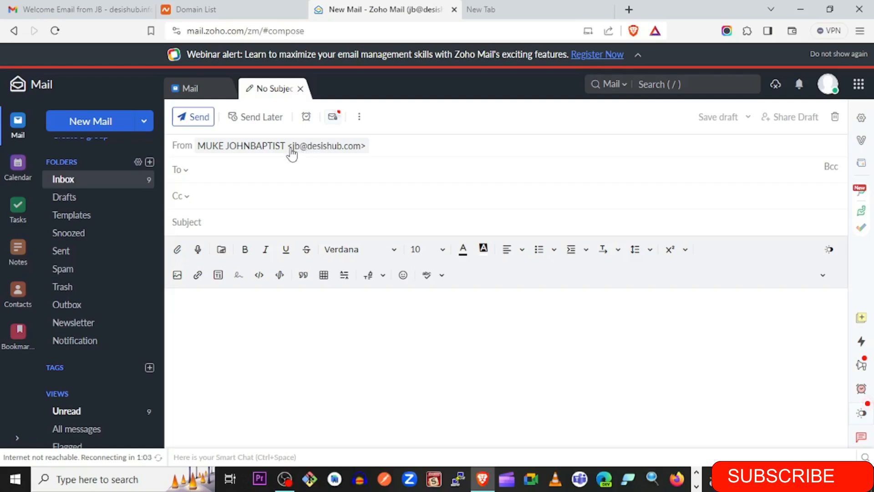
{"action": "key", "text": "ctrl+equal"}
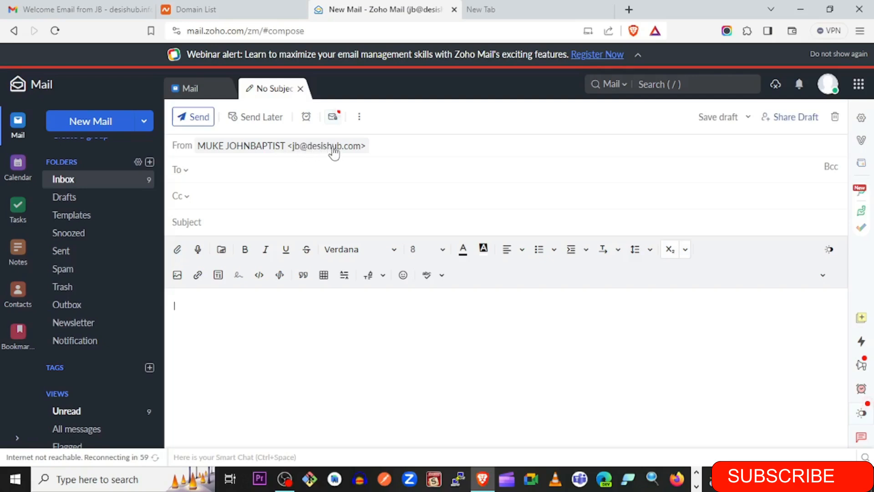
{"action": "left_click", "coordinate": [198, 170]}
{"action": "left_click", "coordinate": [205, 322]}
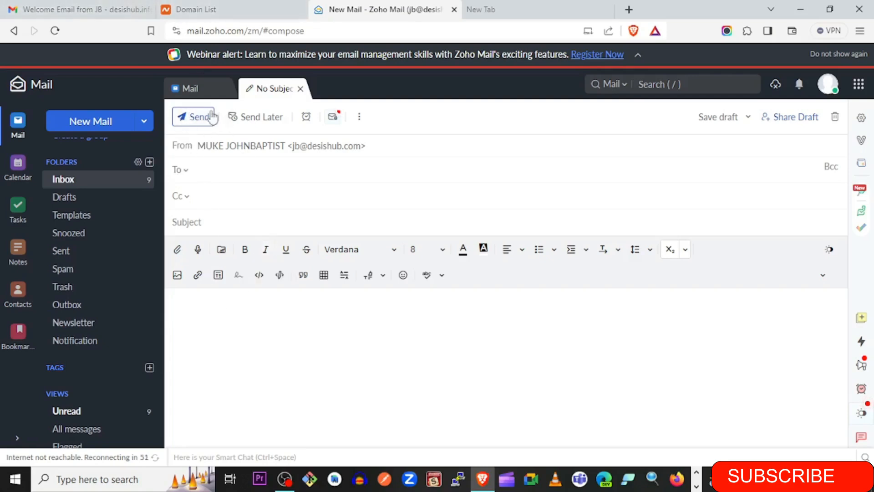
{"action": "left_click", "coordinate": [103, 13]}
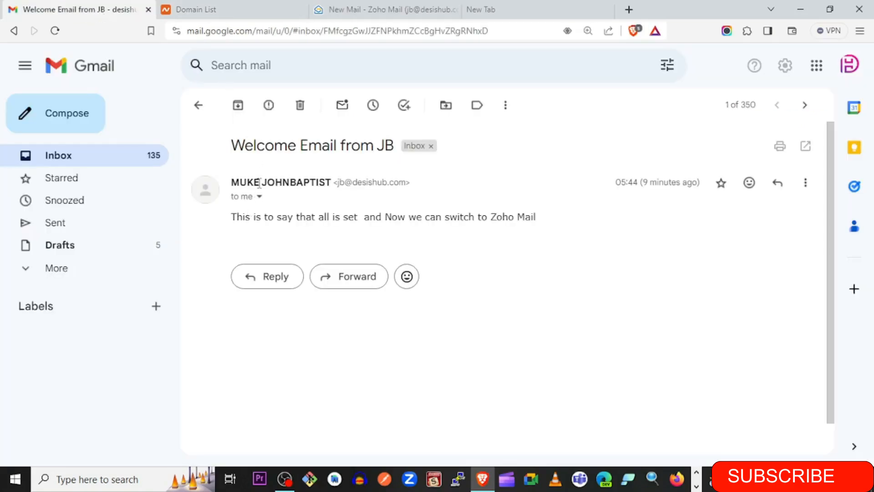
At 110% zoom, review the Welcome Email from JB's subject, sender and body, then return to Zoho Mail
{"action": "key", "text": "ctrl+plus"}
{"action": "left_click_drag", "start_coordinate": [283, 159], "coordinate": [449, 160]}
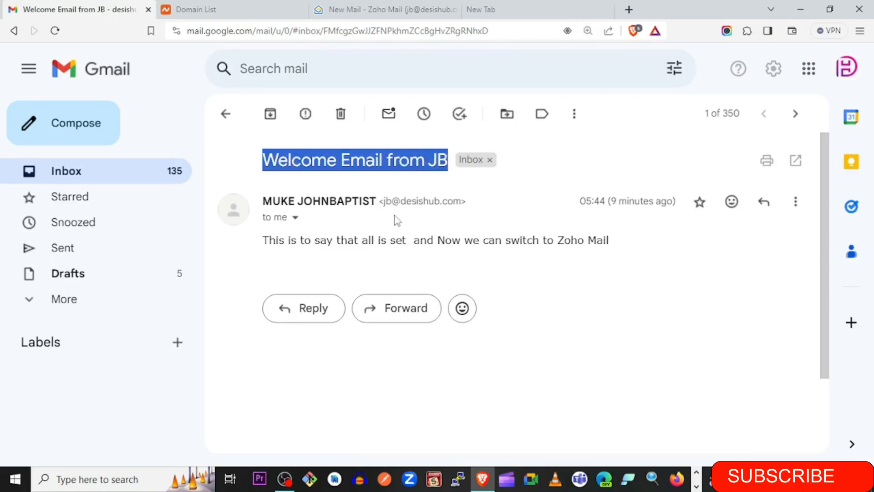
{"action": "left_click_drag", "start_coordinate": [280, 201], "coordinate": [464, 204]}
{"action": "left_click_drag", "start_coordinate": [260, 240], "coordinate": [591, 241]}
{"action": "left_click", "coordinate": [601, 241]}
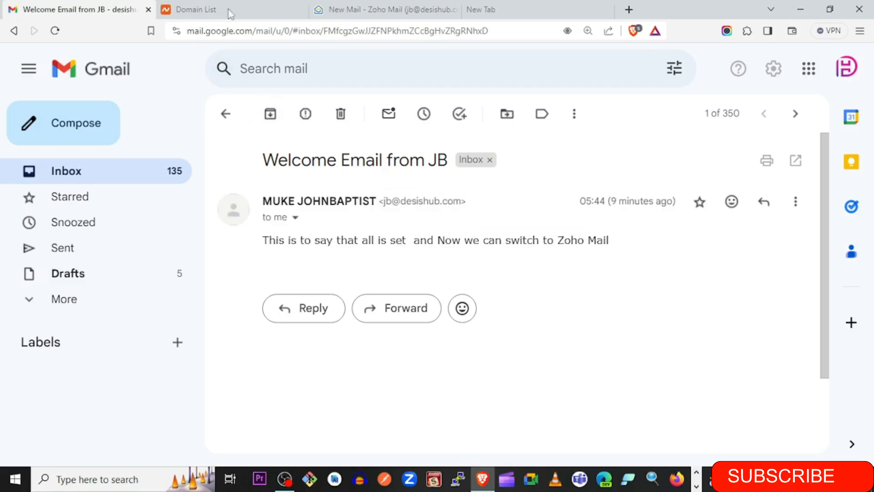
{"action": "left_click", "coordinate": [326, 6]}
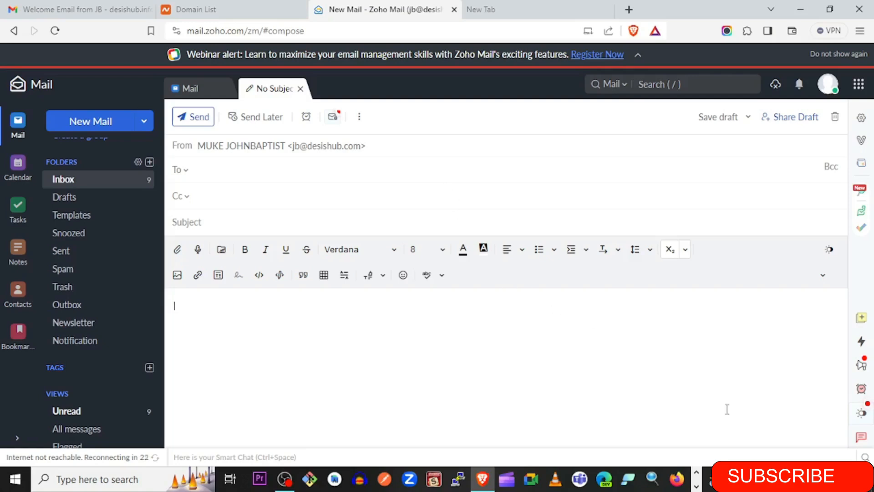
Leave the Zoho draft and head back to the Notion guide in Chrome
{"action": "left_click", "coordinate": [696, 486]}
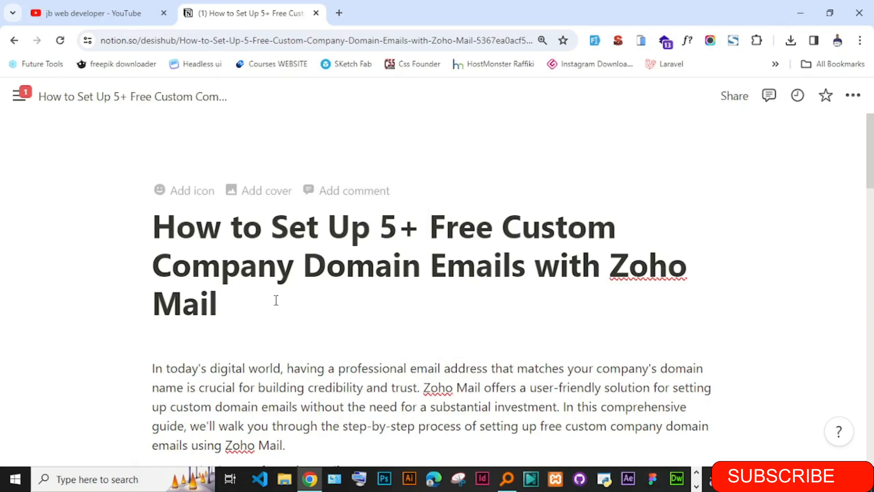
In a new tab, go to the Vercel site using the 'vercl' address-bar suggestion
{"action": "left_click", "coordinate": [339, 13]}
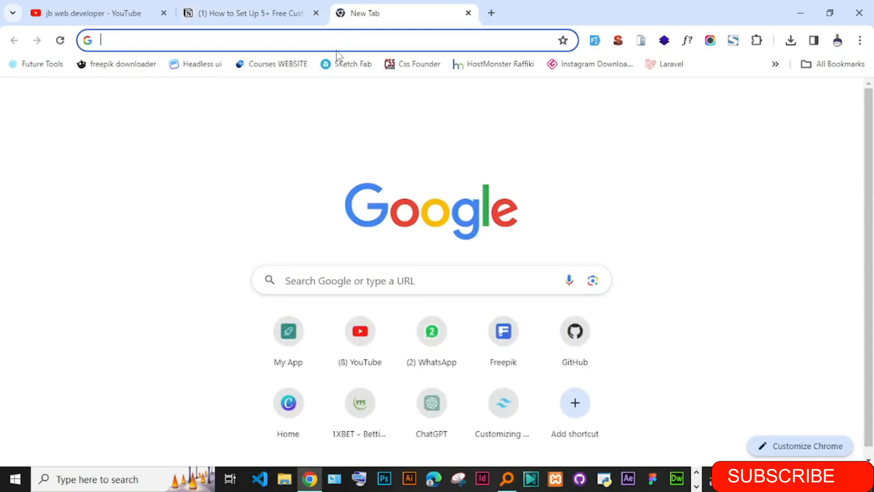
{"action": "type", "text": "ver"}
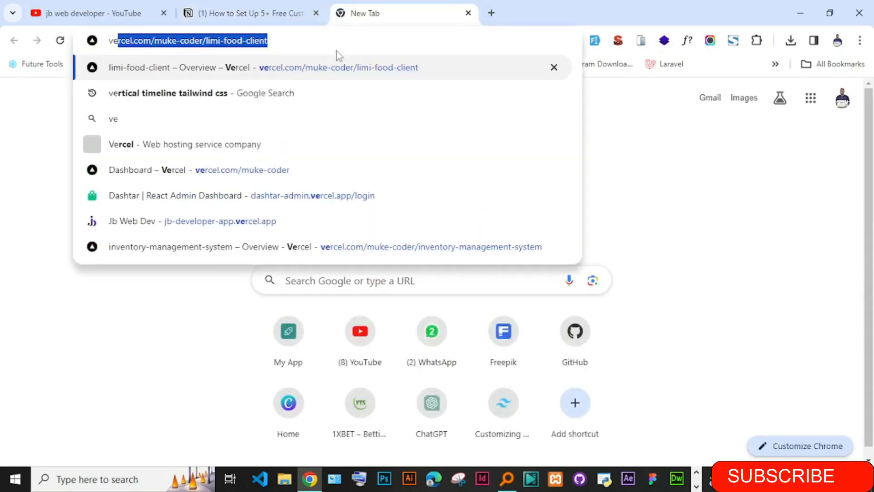
{"action": "type", "text": "cl"}
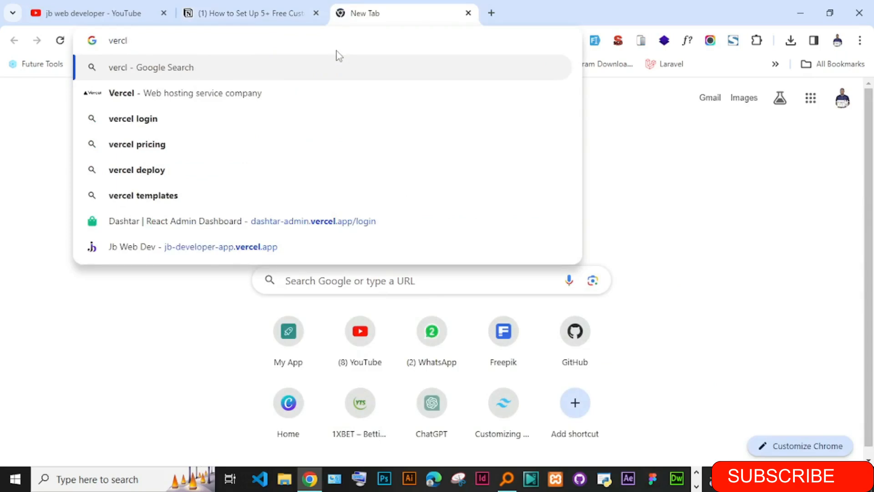
{"action": "left_click", "coordinate": [160, 93]}
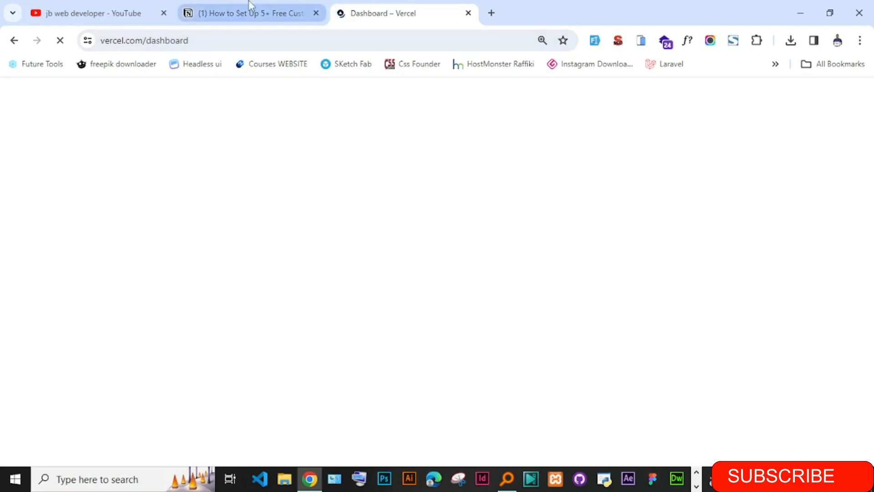
Visit the JB WEBDEVELOPER channel from YouTube results, pause its featured video, and return to Notion
{"action": "left_click", "coordinate": [123, 6]}
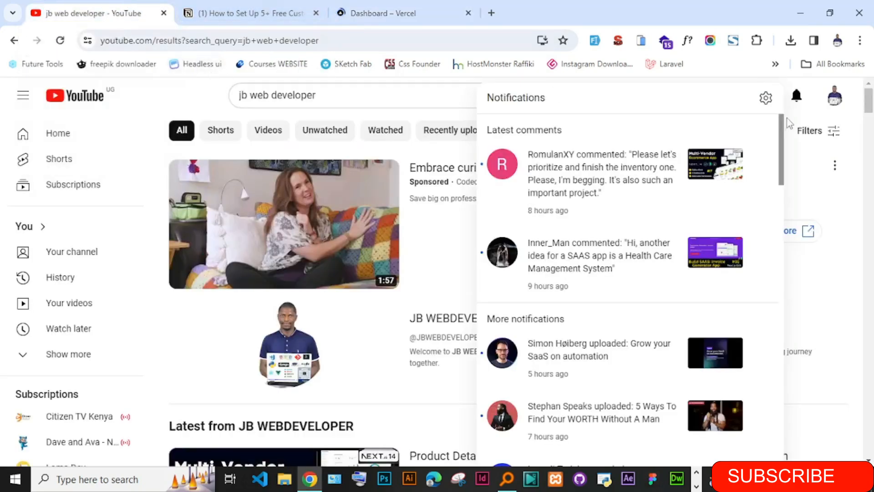
{"action": "left_click", "coordinate": [789, 100]}
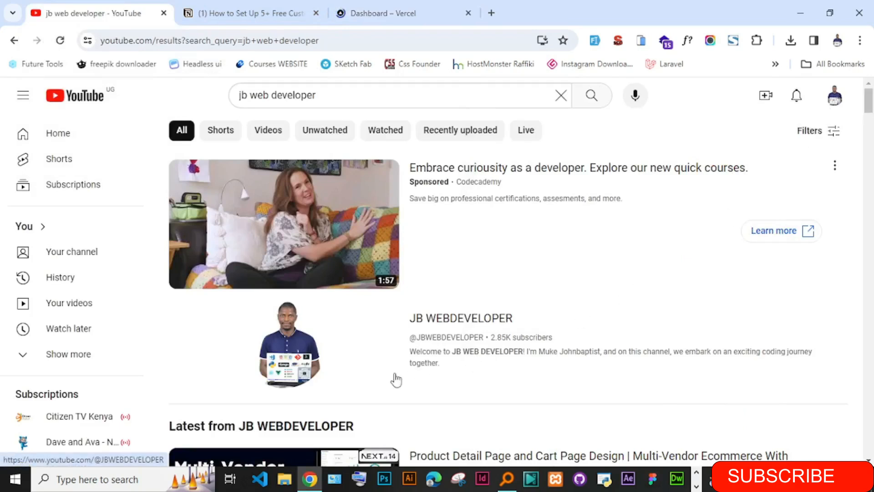
{"action": "left_click", "coordinate": [424, 336]}
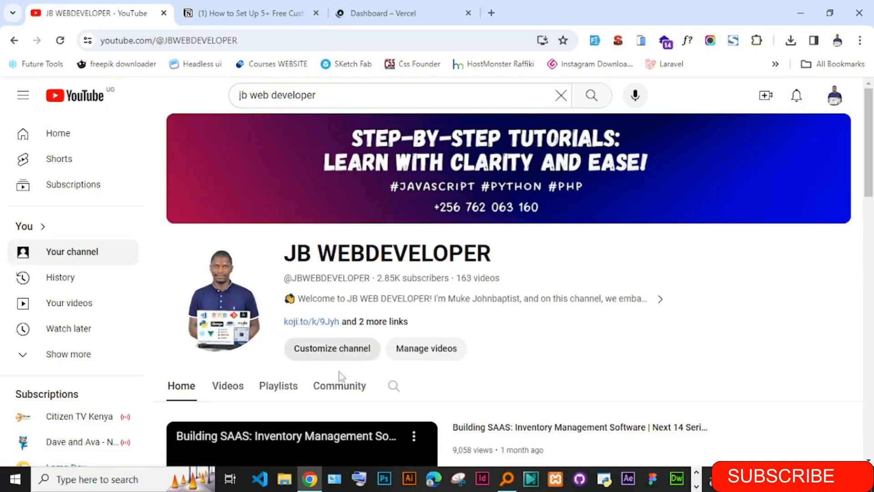
{"action": "scroll", "coordinate": [873, 170], "scroll_direction": "down", "scroll_amount": 2}
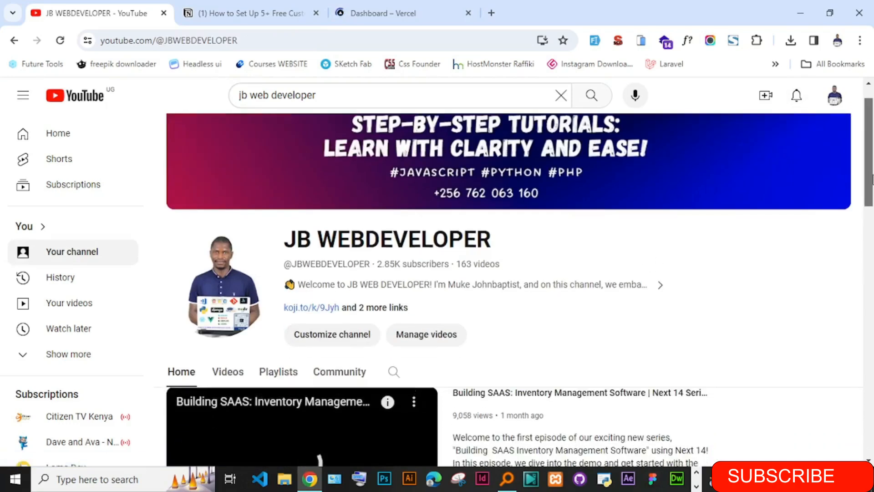
{"action": "left_click", "coordinate": [290, 446]}
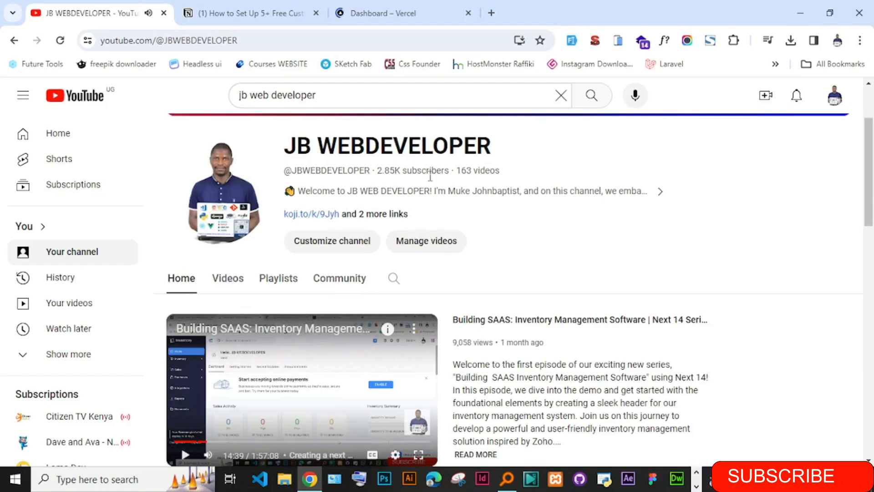
{"action": "left_click_drag", "start_coordinate": [284, 171], "coordinate": [310, 171]}
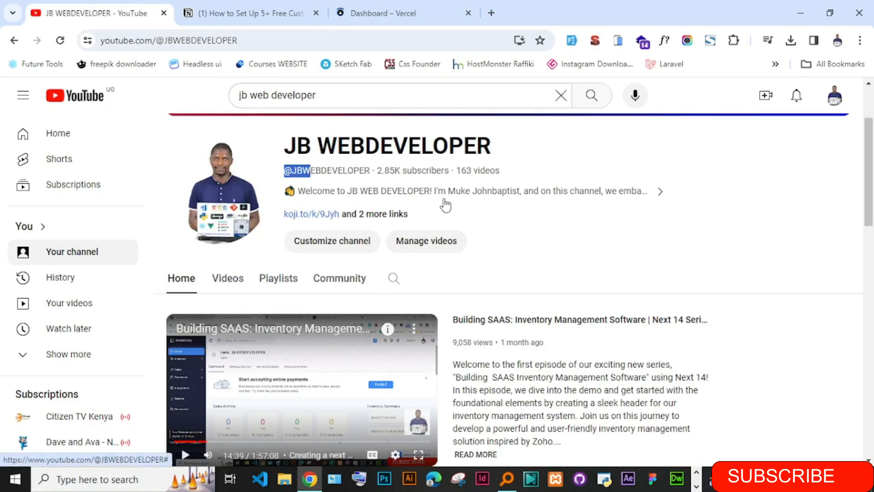
{"action": "left_click", "coordinate": [262, 20]}
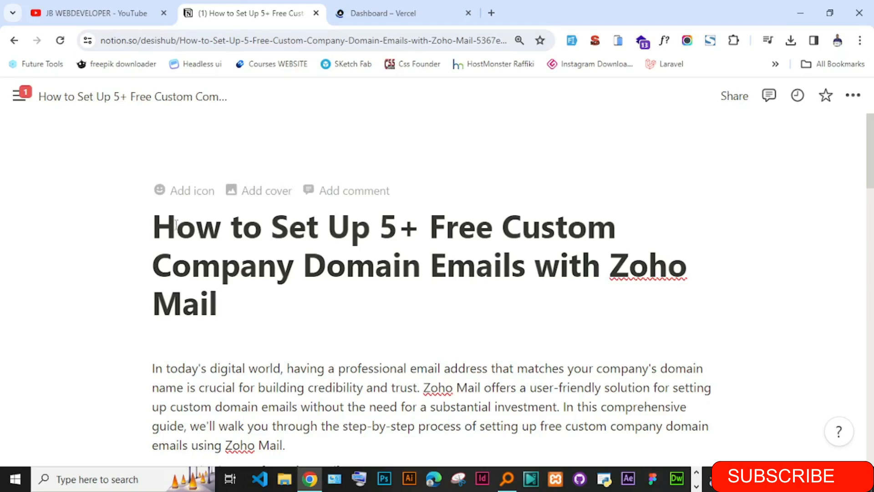
Read through the guide's title and intro paragraph about building credibility and trust with Zoho Mail
{"action": "left_click_drag", "start_coordinate": [147, 231], "coordinate": [237, 306]}
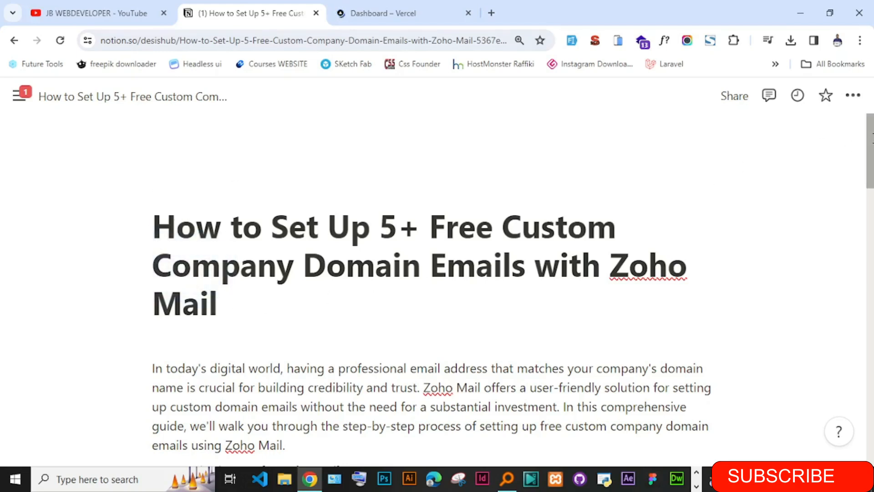
{"action": "left_click_drag", "start_coordinate": [872, 135], "coordinate": [872, 152]}
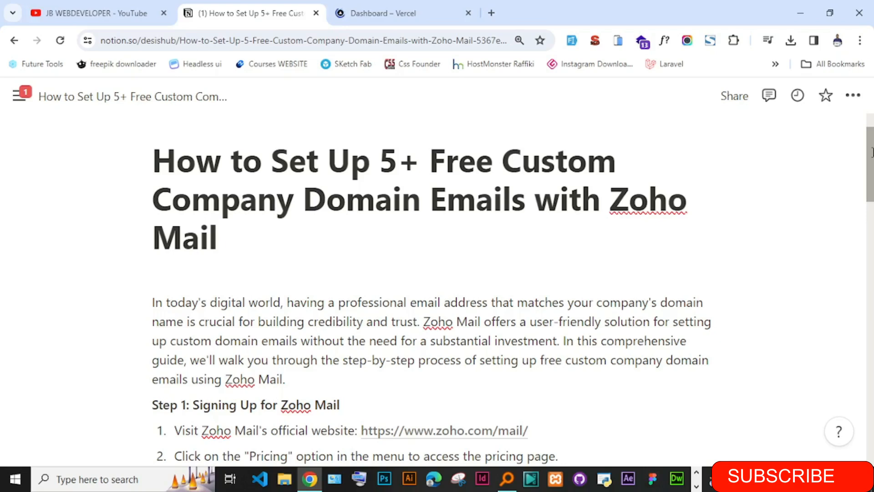
{"action": "scroll", "coordinate": [497, 246], "scroll_direction": "down", "scroll_amount": 3}
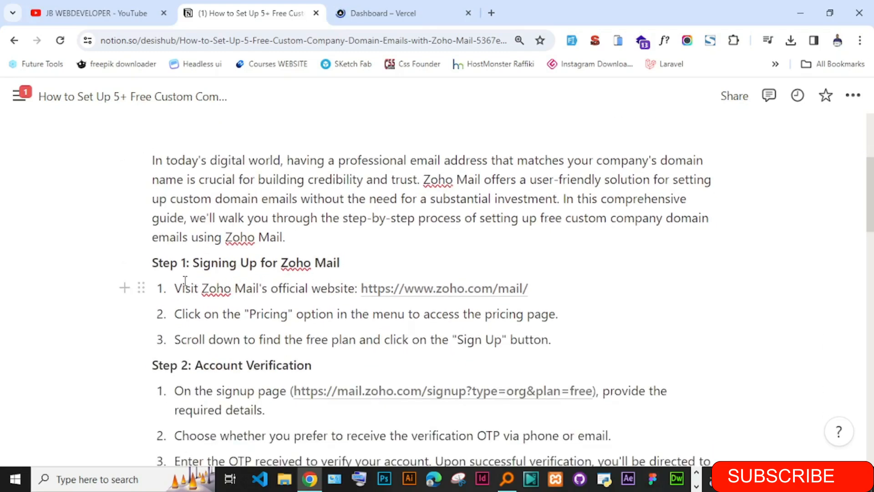
{"action": "left_click_drag", "start_coordinate": [156, 267], "coordinate": [280, 266]}
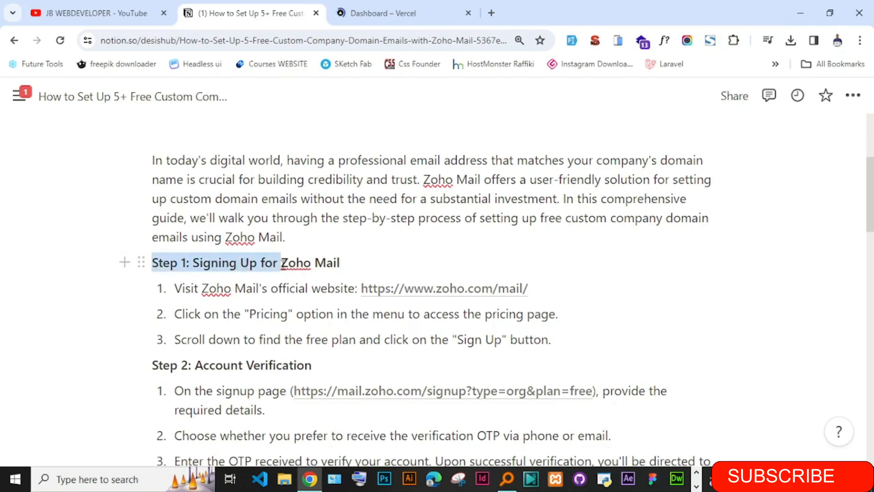
{"action": "left_click_drag", "start_coordinate": [156, 164], "coordinate": [276, 163]}
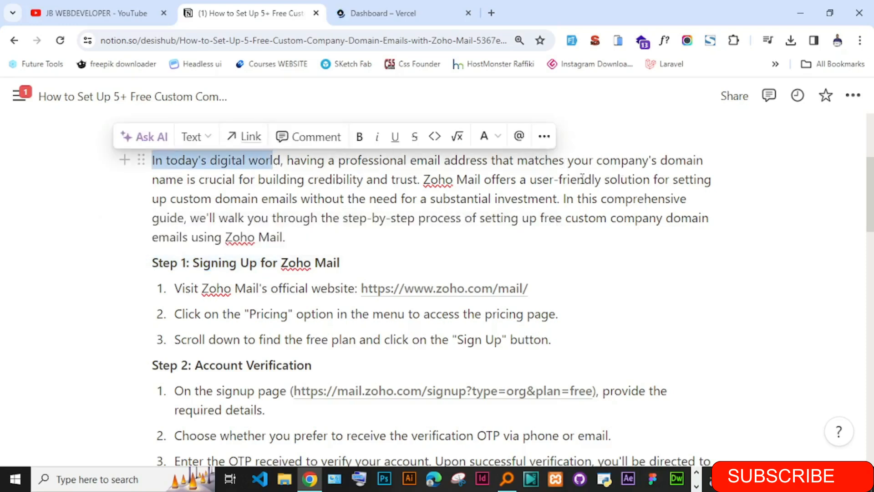
{"action": "left_click_drag", "start_coordinate": [204, 182], "coordinate": [423, 174]}
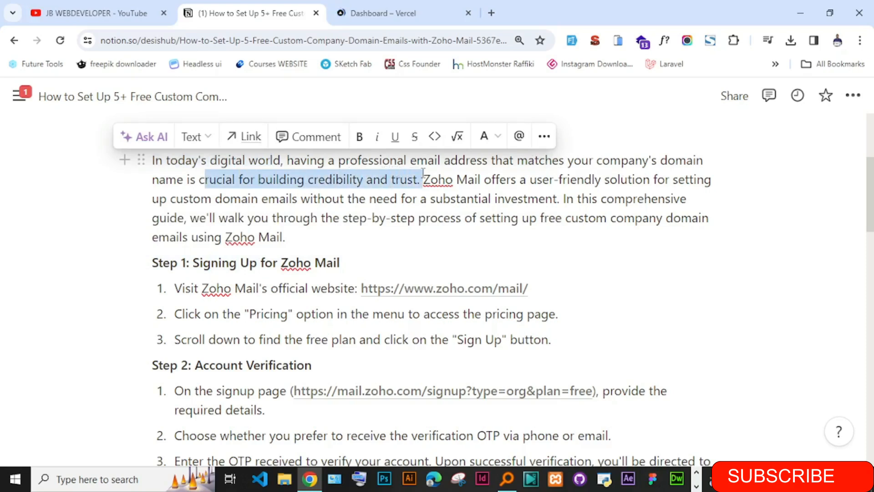
{"action": "left_click_drag", "start_coordinate": [482, 181], "coordinate": [526, 187]}
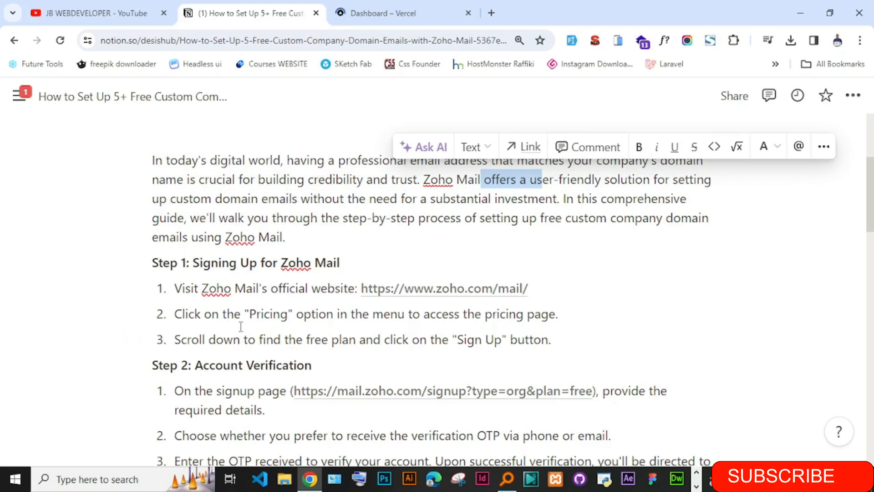
{"action": "left_click_drag", "start_coordinate": [153, 263], "coordinate": [353, 262]}
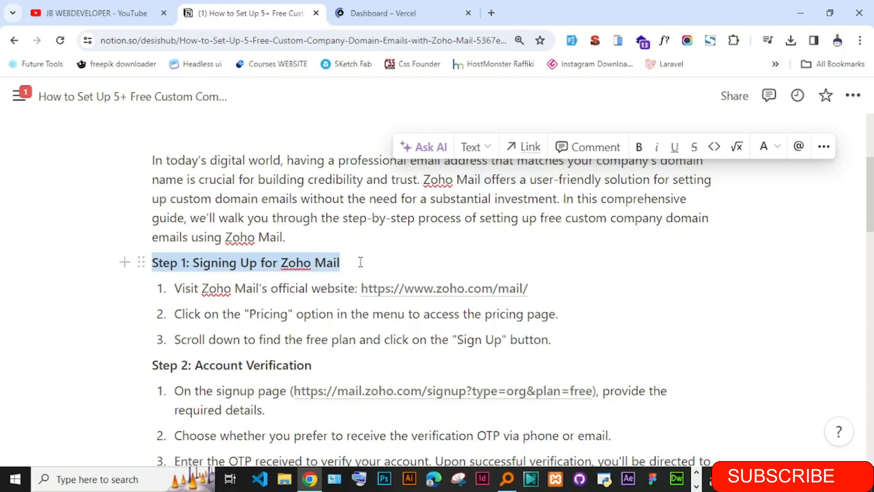
{"action": "left_click", "coordinate": [361, 262]}
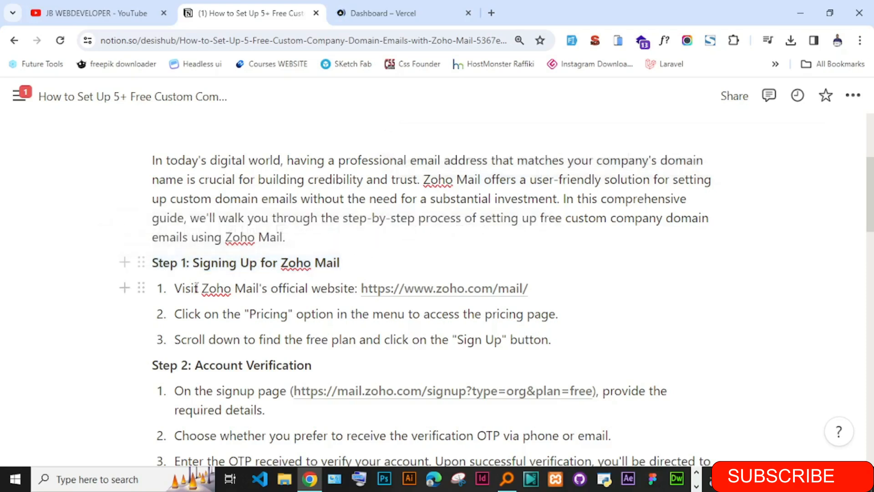
{"action": "left_click_drag", "start_coordinate": [175, 288], "coordinate": [439, 287]}
{"action": "left_click_drag", "start_coordinate": [529, 287], "coordinate": [364, 293]}
{"action": "key", "text": "ctrl+c"}
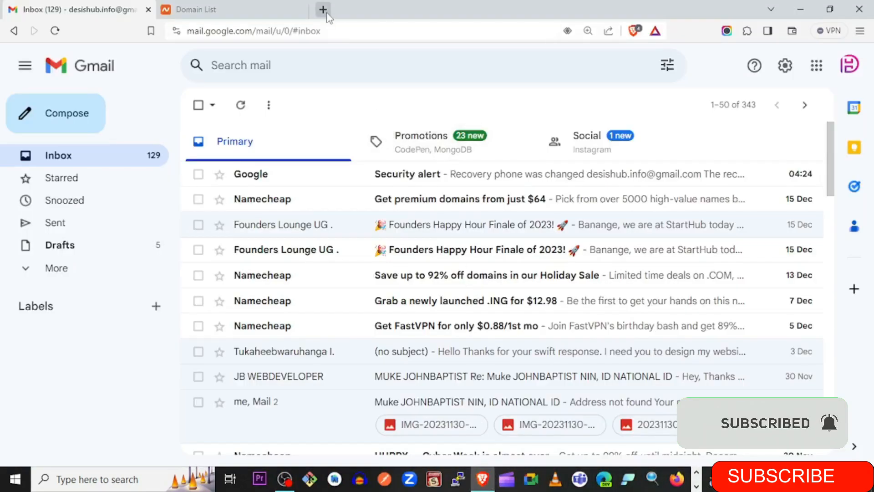
Switch to the Namecheap Domain List tab and open a new blank tab beside it
{"action": "left_click", "coordinate": [195, 13]}
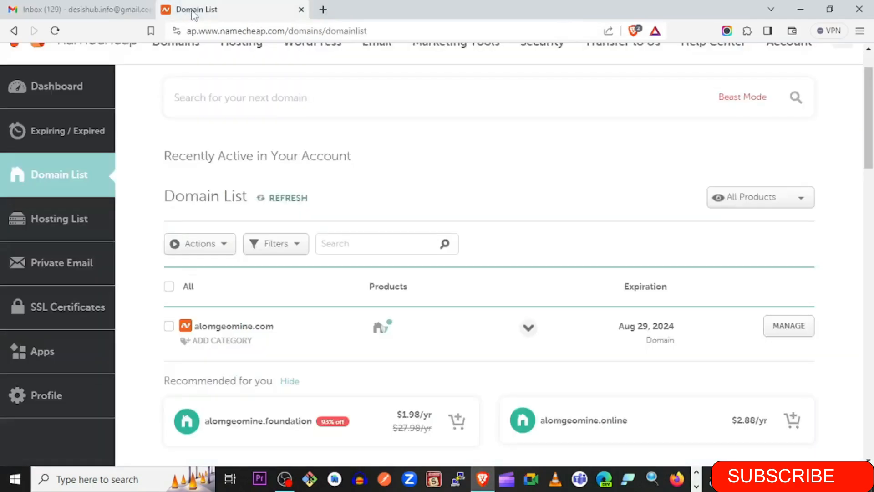
{"action": "left_click", "coordinate": [323, 10]}
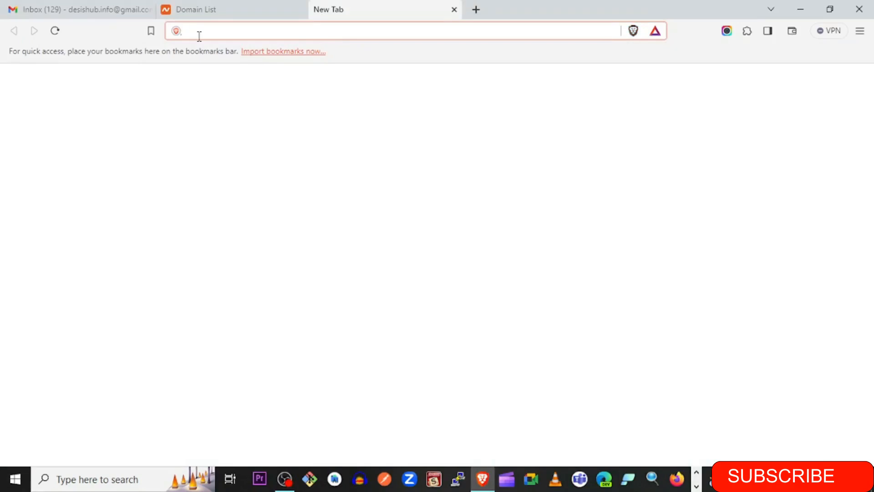
{"action": "key", "text": "ctrl+v"}
{"action": "key", "text": "Return"}
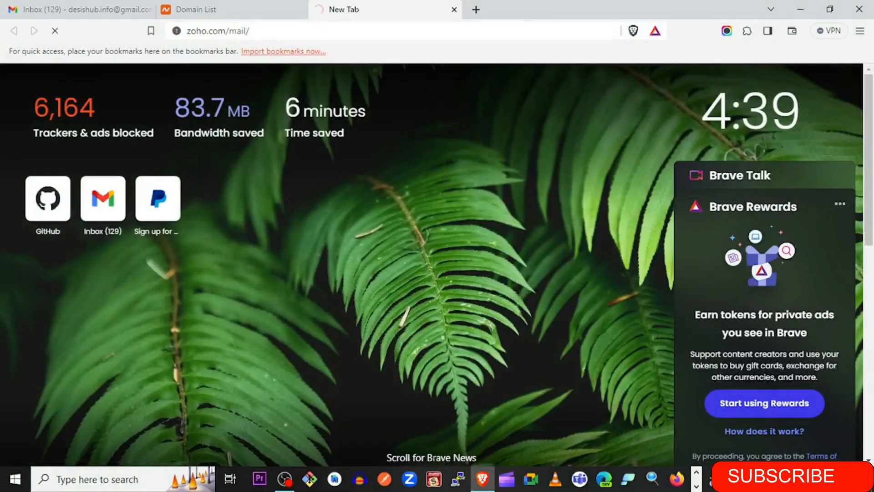
{"action": "left_click", "coordinate": [697, 474]}
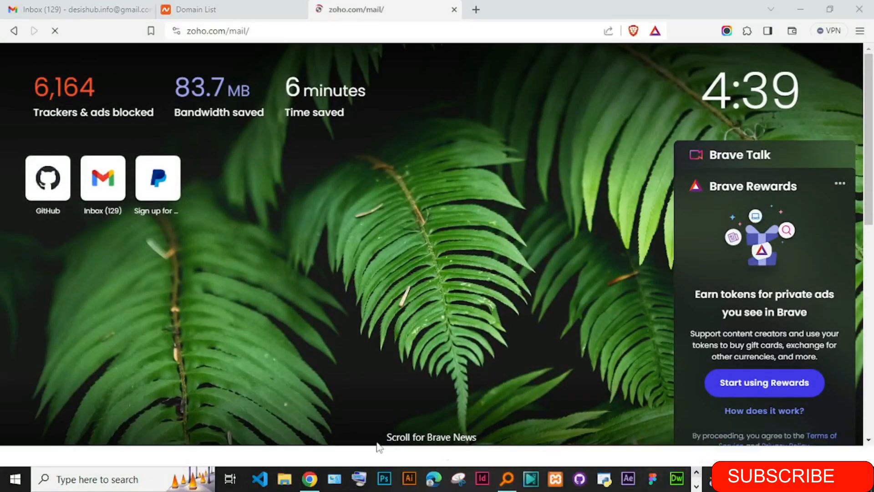
{"action": "left_click", "coordinate": [309, 478]}
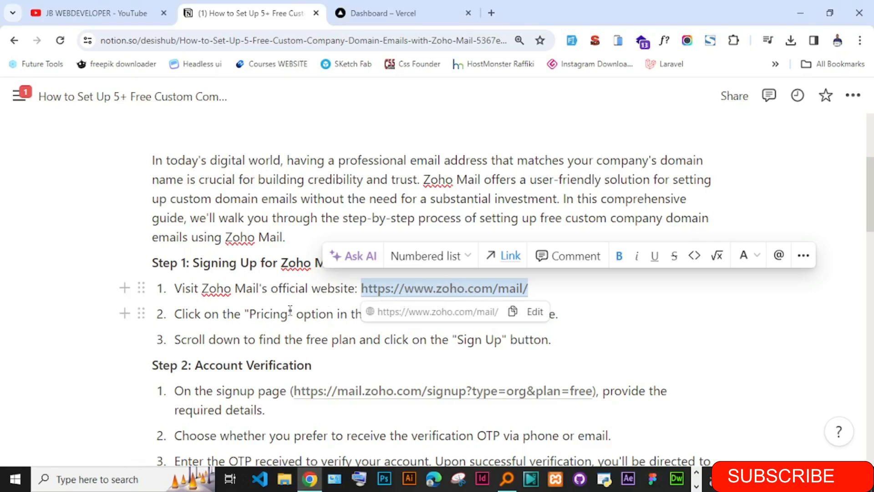
Highlight the guide's step about accessing the pricing page, then bring the Zoho Mail homepage back up
{"action": "left_click", "coordinate": [248, 313]}
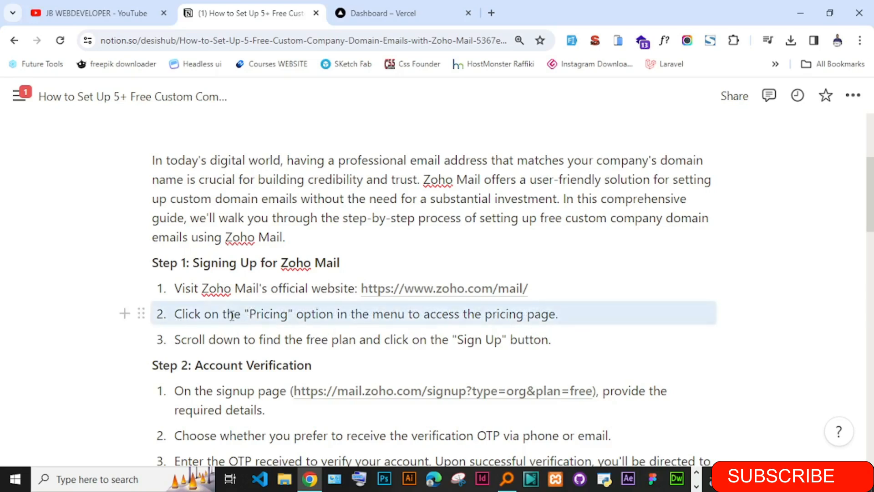
{"action": "left_click", "coordinate": [261, 315]}
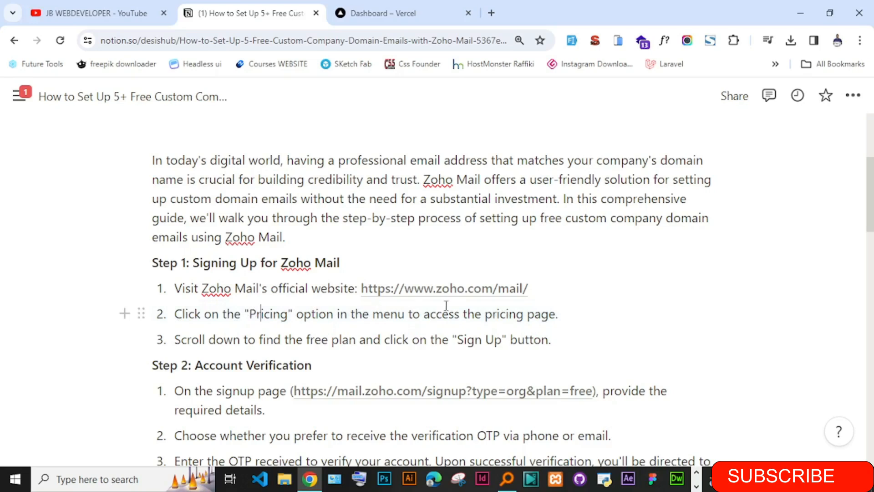
{"action": "left_click_drag", "start_coordinate": [558, 315], "coordinate": [431, 315]}
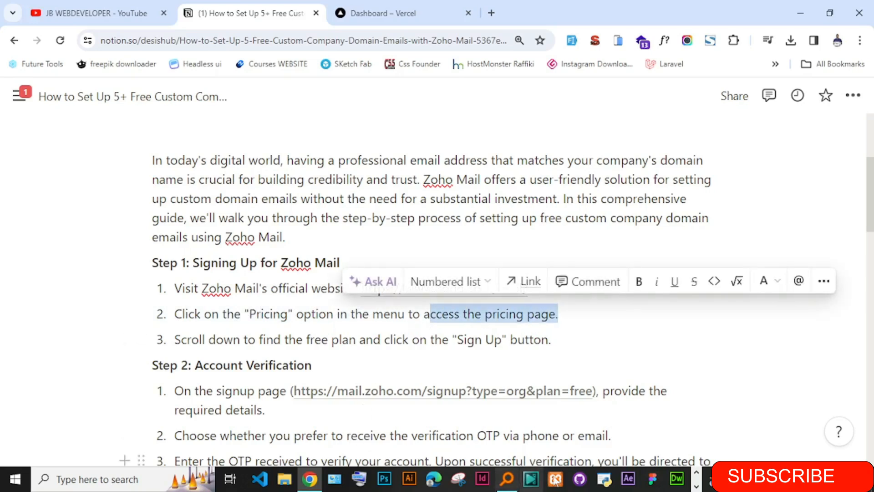
{"action": "left_click", "coordinate": [696, 486]}
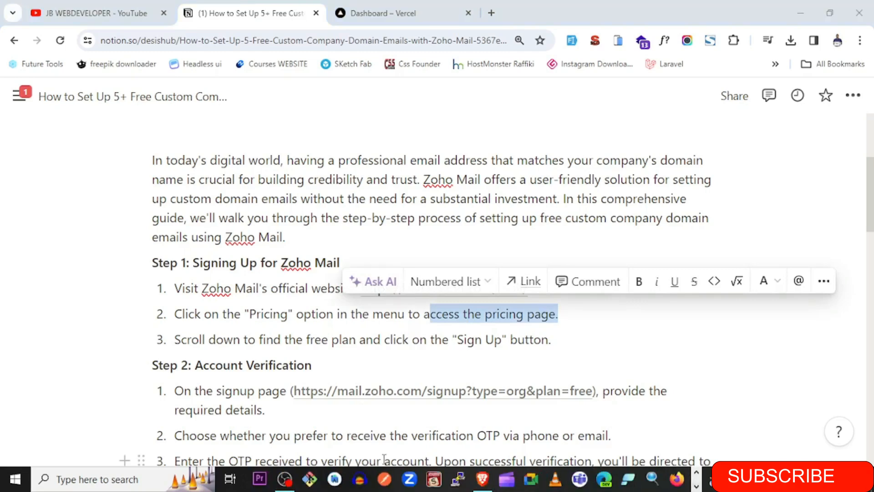
{"action": "left_click", "coordinate": [482, 478]}
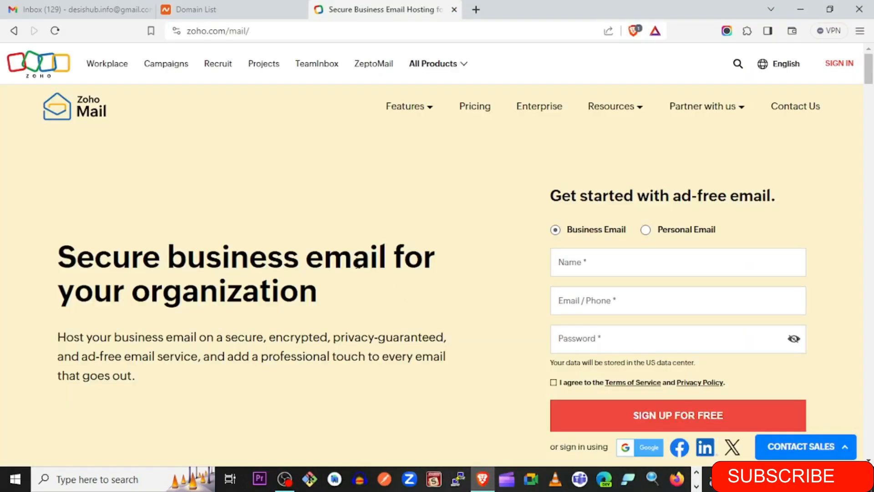
Open the Zoho Mail pricing page and highlight the pricing plans heading
{"action": "left_click", "coordinate": [476, 110]}
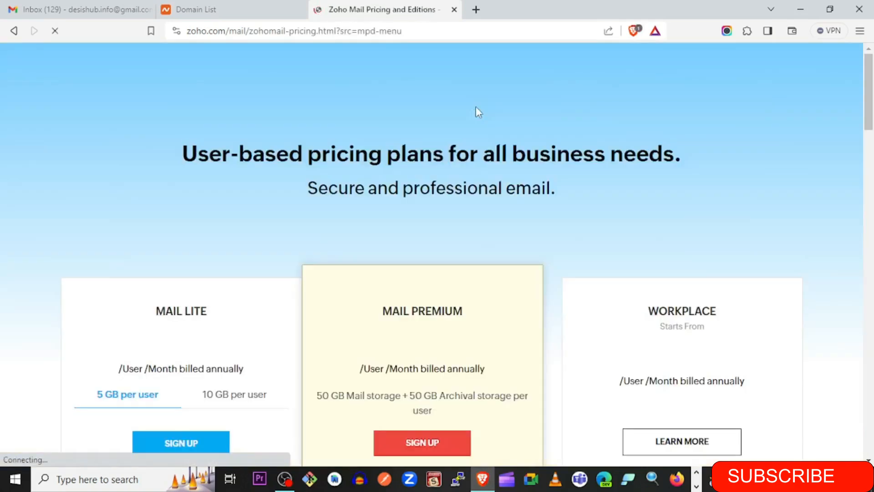
{"action": "mouse_move", "coordinate": [872, 109]}
{"action": "left_mouse_down"}
{"action": "mouse_move", "coordinate": [871, 126]}
{"action": "mouse_move", "coordinate": [871, 116]}
{"action": "left_mouse_up"}
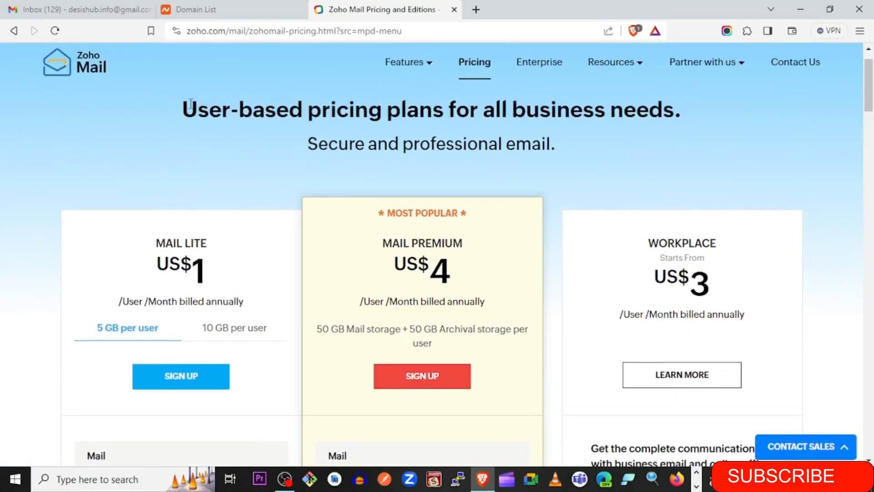
{"action": "left_click_drag", "start_coordinate": [189, 109], "coordinate": [197, 109]}
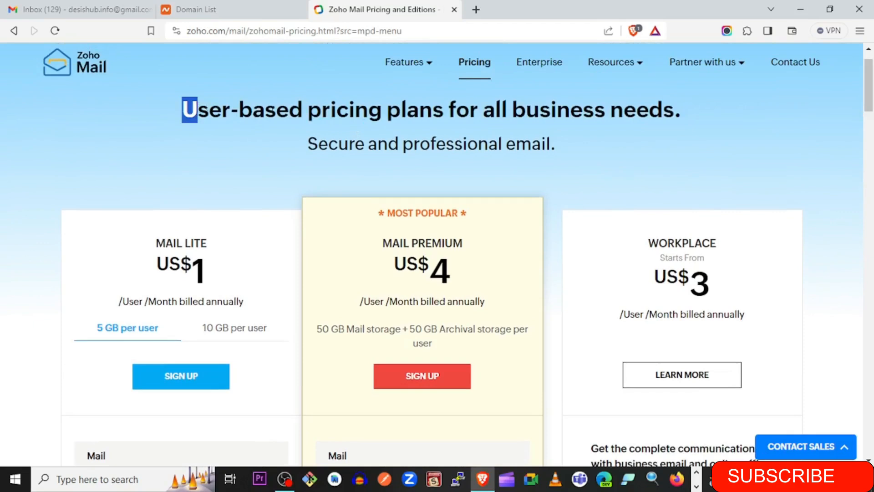
{"action": "left_click_drag", "start_coordinate": [433, 110], "coordinate": [670, 110]}
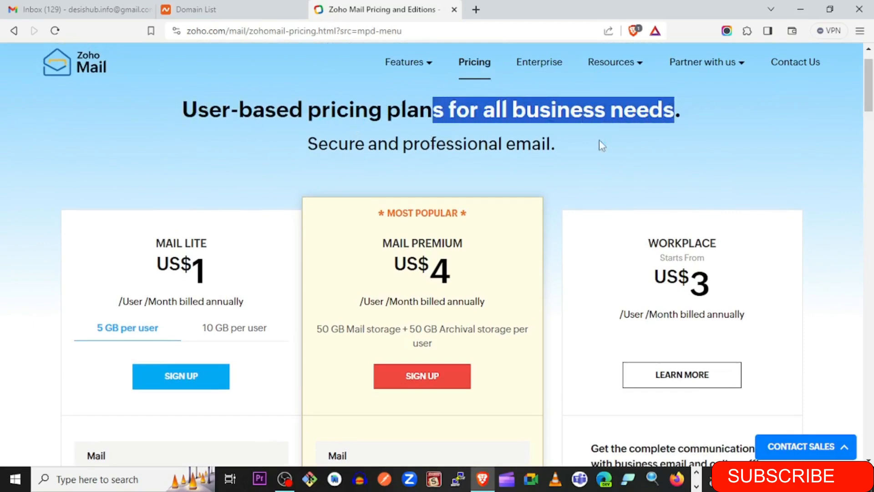
Scroll down to the Forever Free Plan and highlight its user and storage limits
{"action": "scroll", "coordinate": [871, 96], "scroll_direction": "down", "scroll_amount": 1}
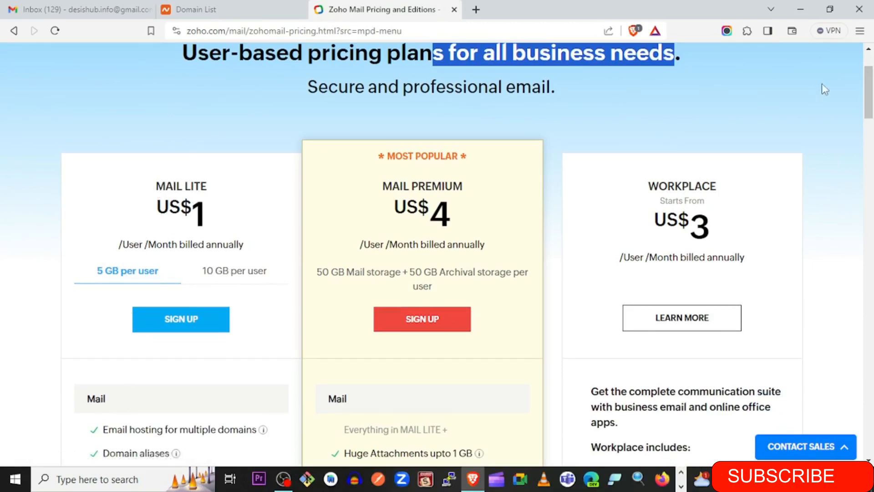
{"action": "left_click_drag", "start_coordinate": [869, 87], "coordinate": [869, 96]}
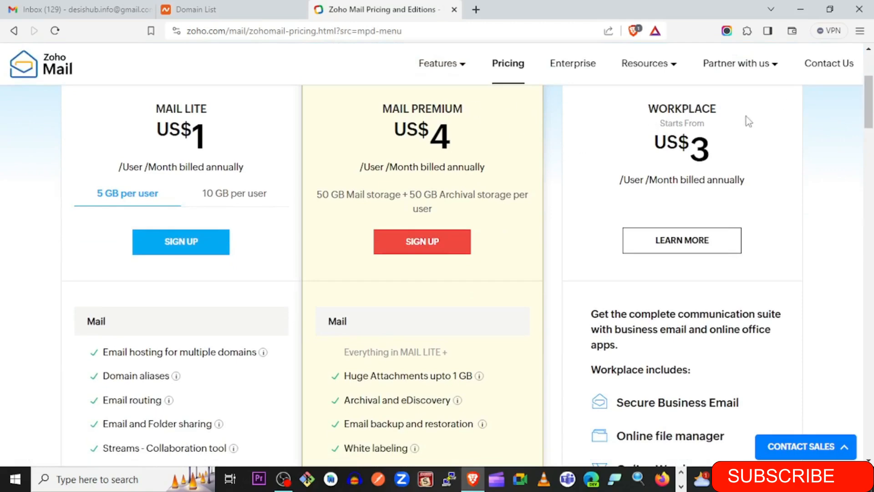
{"action": "scroll", "coordinate": [873, 94], "scroll_direction": "down", "scroll_amount": 1}
{"action": "scroll", "coordinate": [860, 137], "scroll_direction": "down", "scroll_amount": 12}
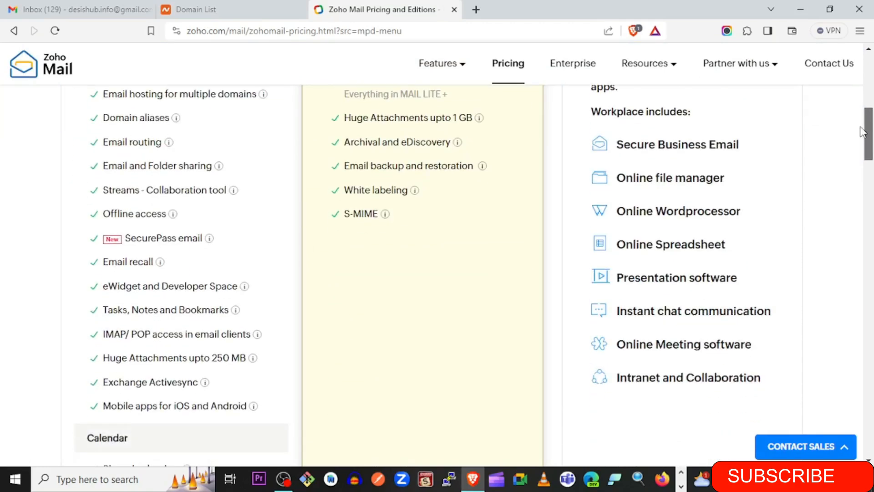
{"action": "scroll", "coordinate": [854, 177], "scroll_direction": "down", "scroll_amount": 7}
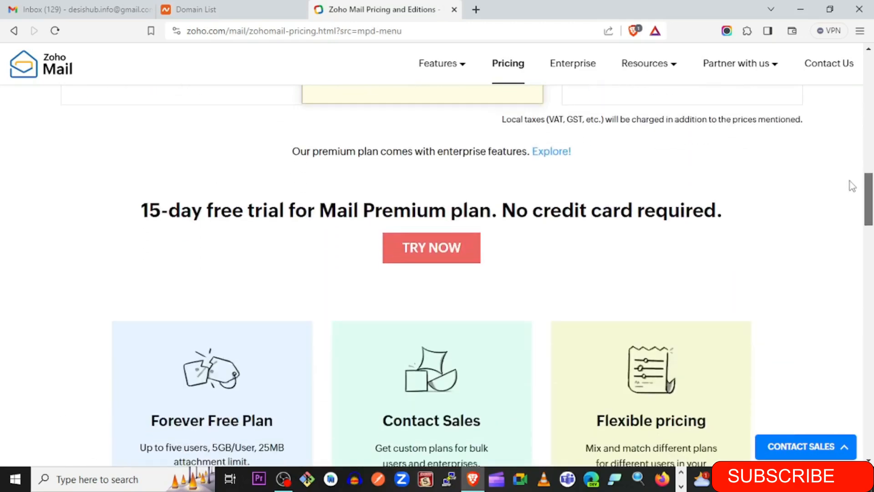
{"action": "scroll", "coordinate": [845, 200], "scroll_direction": "up", "scroll_amount": 1}
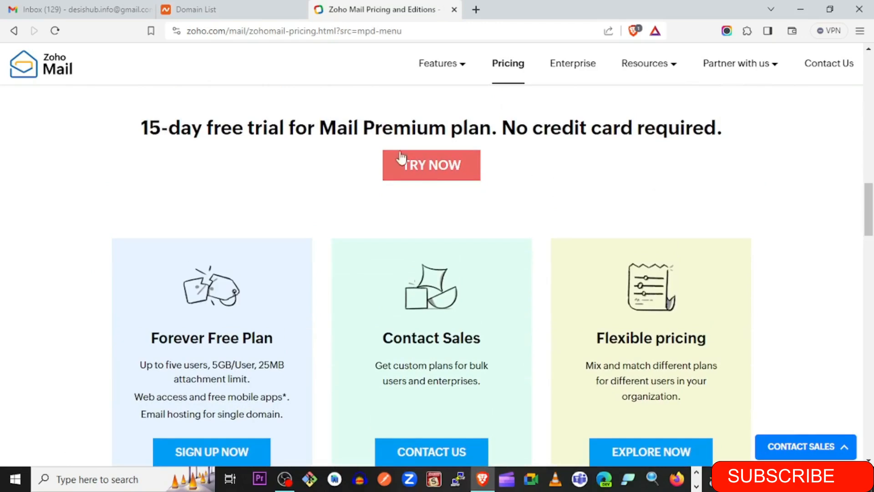
{"action": "left_click_drag", "start_coordinate": [869, 210], "coordinate": [870, 226]}
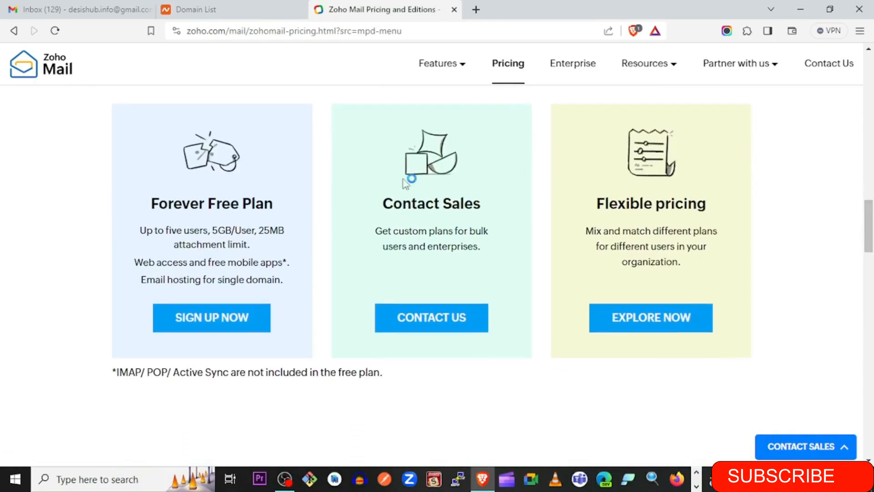
{"action": "left_click_drag", "start_coordinate": [169, 210], "coordinate": [256, 209]}
{"action": "left_click_drag", "start_coordinate": [140, 231], "coordinate": [243, 241]}
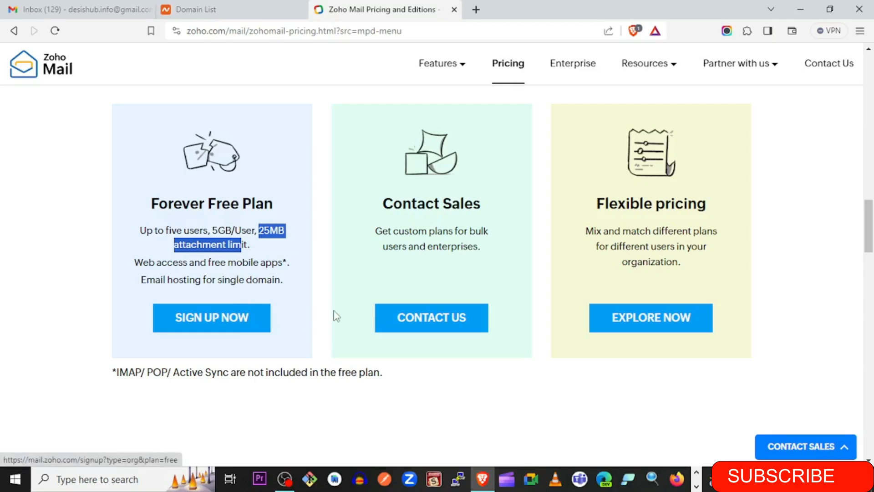
{"action": "scroll", "coordinate": [870, 215], "scroll_direction": "down", "scroll_amount": 1}
{"action": "scroll", "coordinate": [868, 214], "scroll_direction": "down", "scroll_amount": 8}
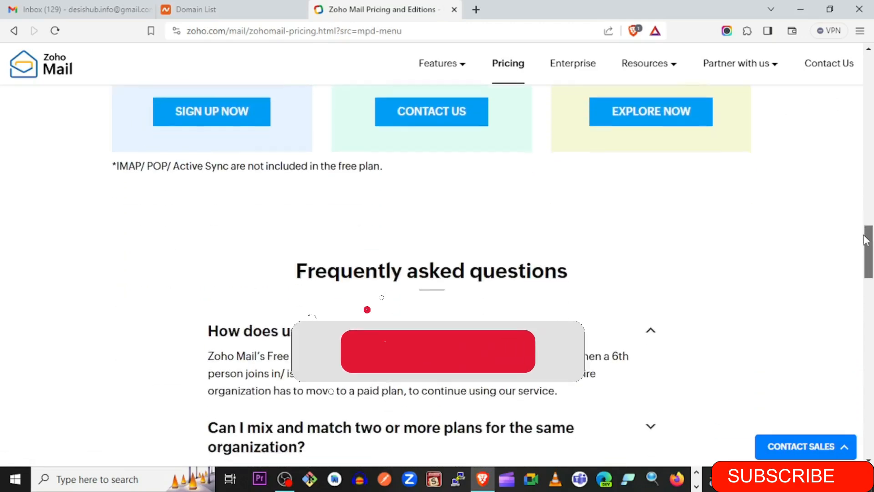
{"action": "scroll", "coordinate": [861, 207], "scroll_direction": "up", "scroll_amount": 10}
{"action": "scroll", "coordinate": [859, 205], "scroll_direction": "down", "scroll_amount": 3}
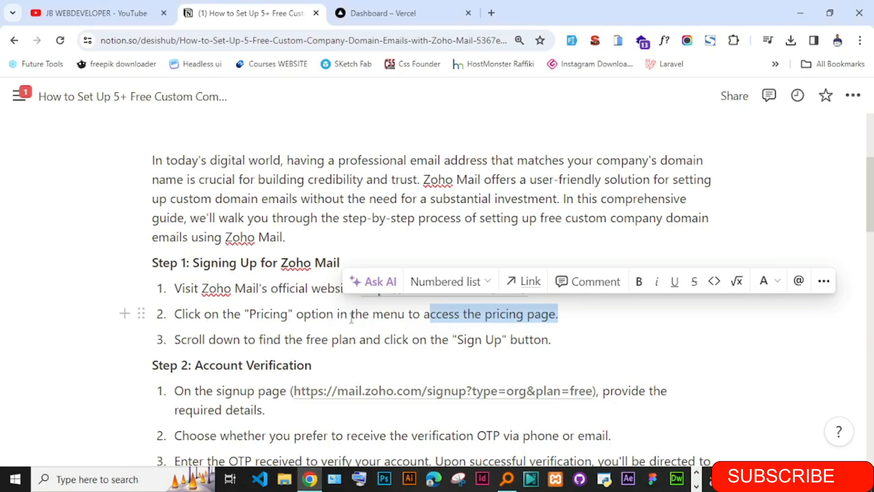
Find the Forever Free plan on the Zoho Mail pricing page and start its sign-up
{"action": "left_click", "coordinate": [551, 313]}
{"action": "left_click_drag", "start_coordinate": [199, 339], "coordinate": [354, 339]}
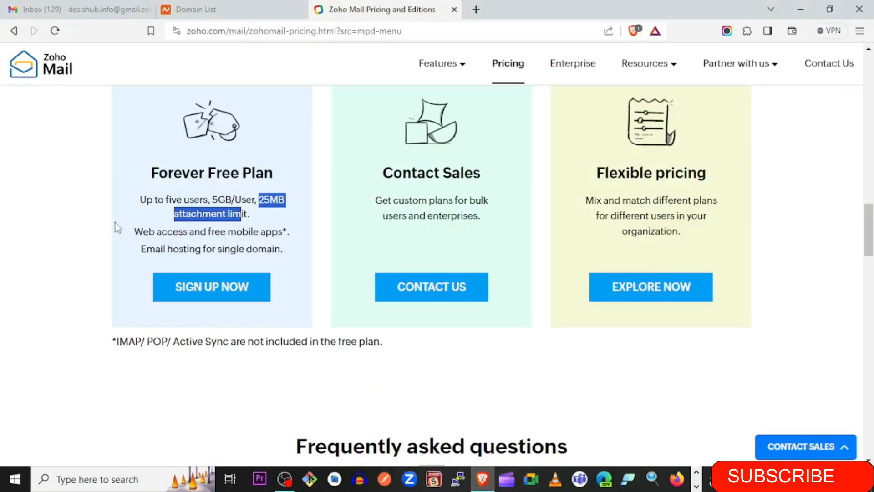
{"action": "left_click", "coordinate": [94, 225]}
{"action": "left_click_drag", "start_coordinate": [165, 178], "coordinate": [237, 185]}
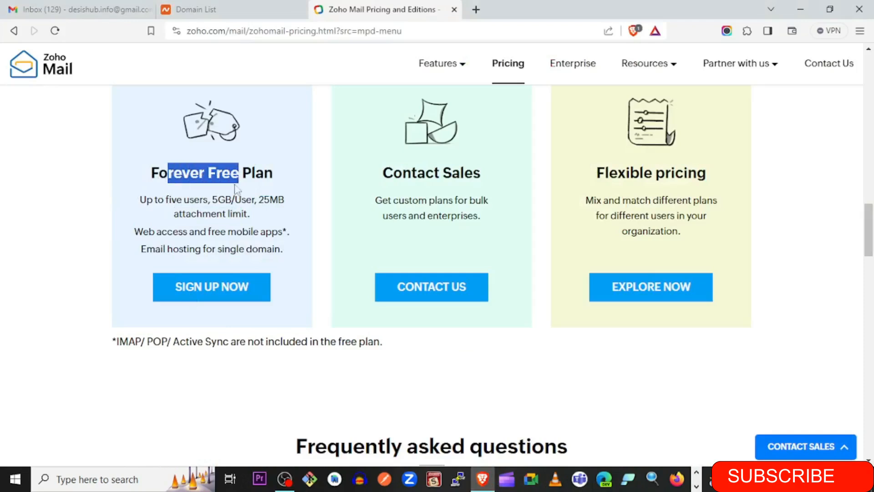
{"action": "left_click", "coordinate": [206, 291]}
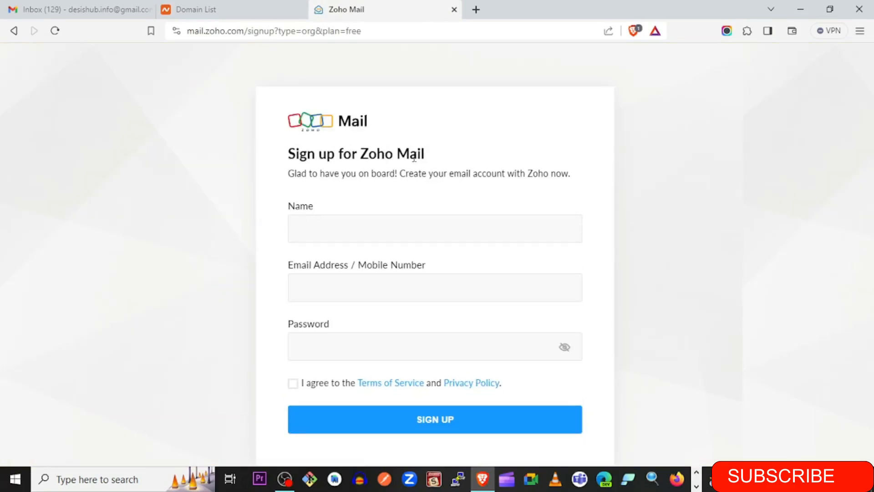
Enter Desishub as the name and the contact Gmail address for the OTP
{"action": "left_click_drag", "start_coordinate": [430, 154], "coordinate": [280, 158]}
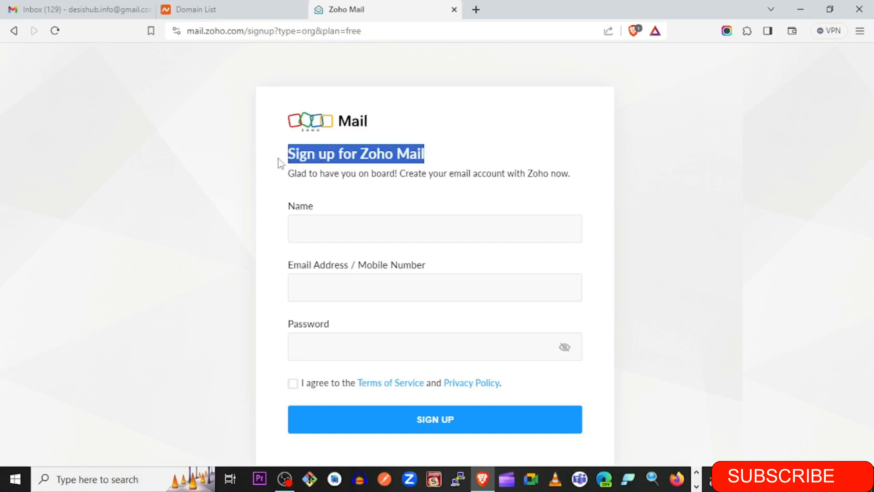
{"action": "left_click", "coordinate": [334, 231]}
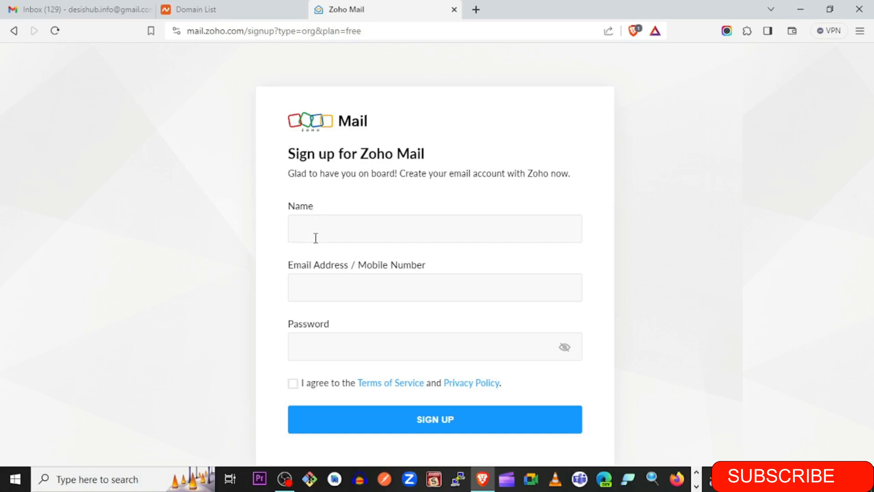
{"action": "type", "text": "esishub"}
{"action": "key", "text": "Tab"}
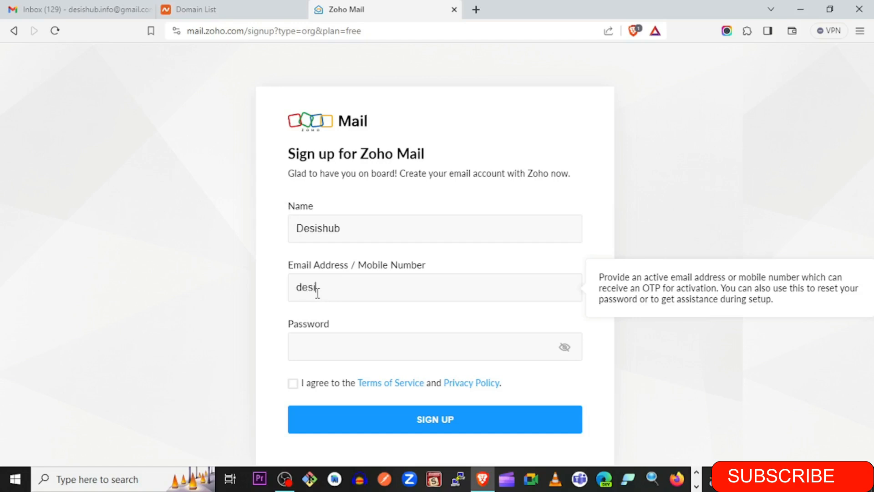
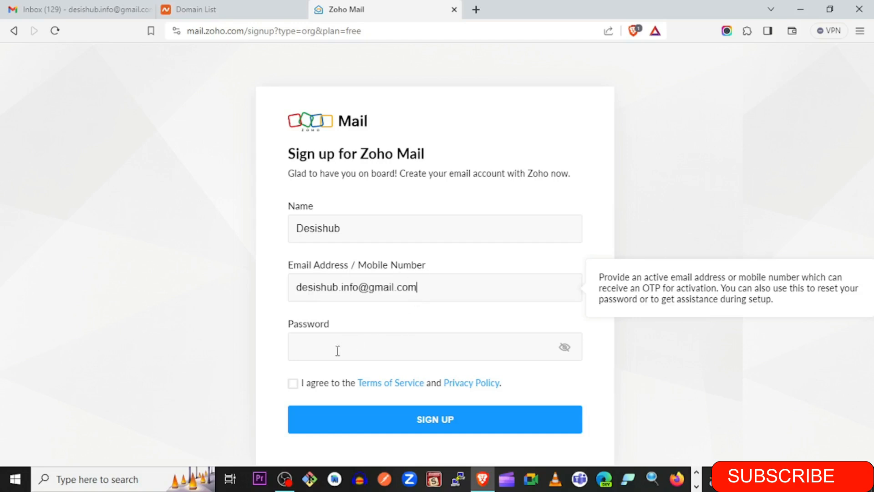
{"action": "left_click", "coordinate": [321, 350]}
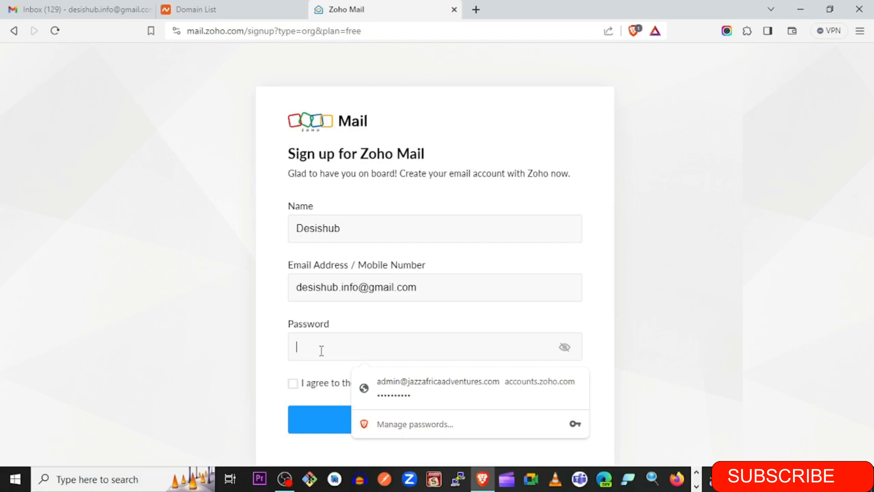
Enter an account password and tick the Terms of Service agreement
{"action": "type", "text": "D•••••••"}
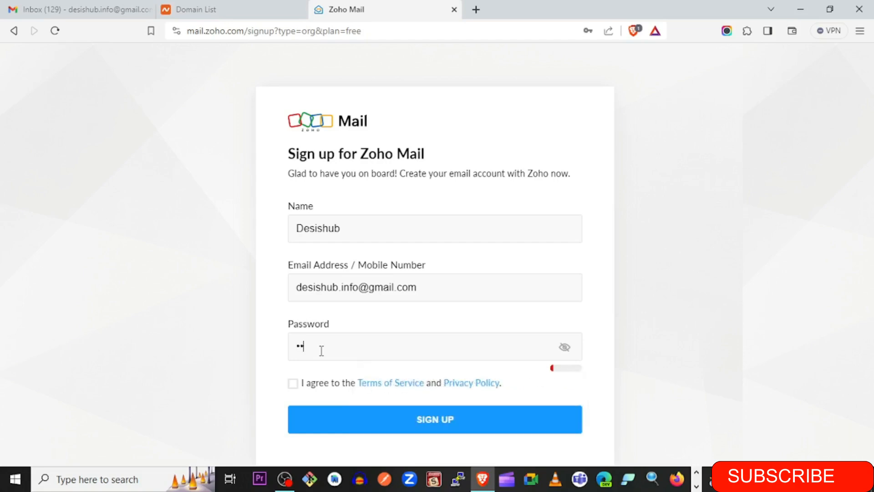
{"action": "type", "text": "••"}
{"action": "left_click", "coordinate": [293, 385]}
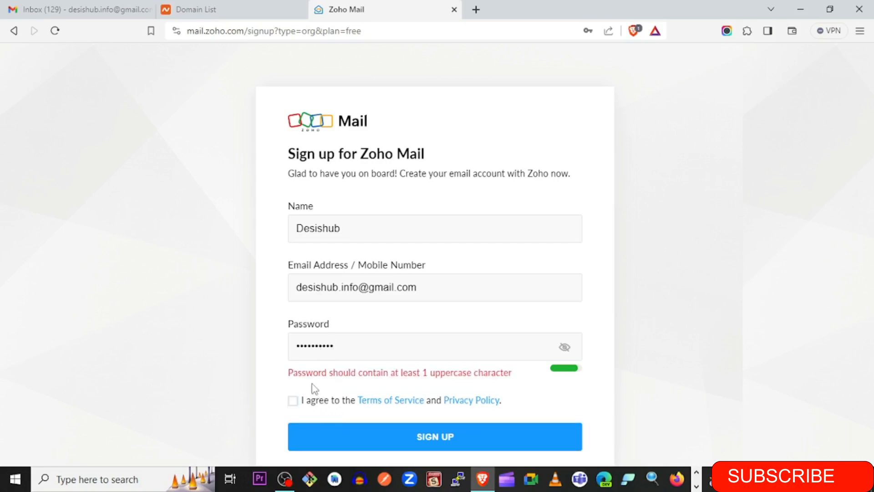
{"action": "left_click", "coordinate": [294, 401]}
Replace the password with one containing an uppercase letter and submit the sign-up
{"action": "left_click", "coordinate": [352, 346]}
{"action": "left_click_drag", "start_coordinate": [335, 346], "coordinate": [282, 346]}
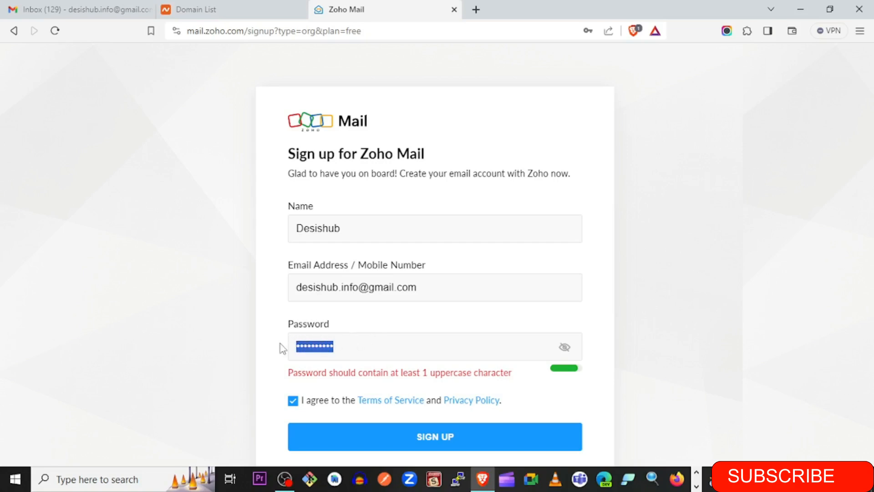
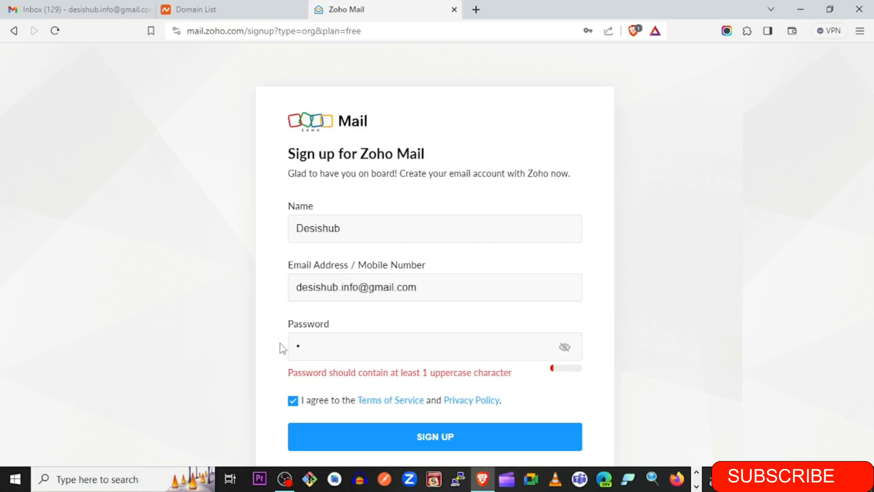
{"action": "left_click", "coordinate": [277, 361]}
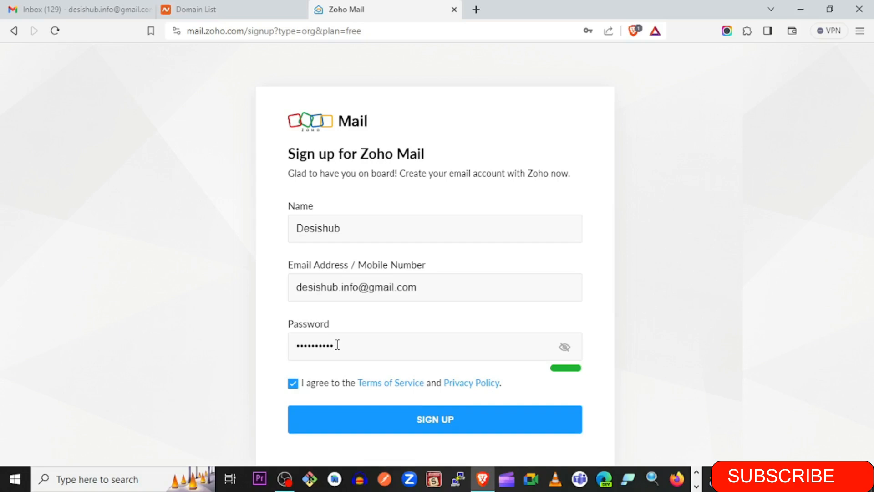
{"action": "left_click", "coordinate": [403, 427]}
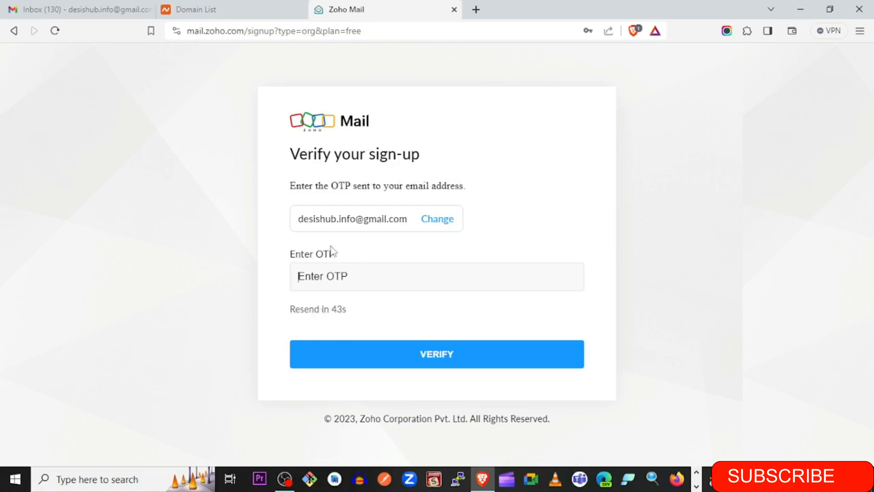
Copy the OTP from the Zoho Verification Code email in Gmail and verify it on the Zoho page
{"action": "left_click", "coordinate": [109, 9]}
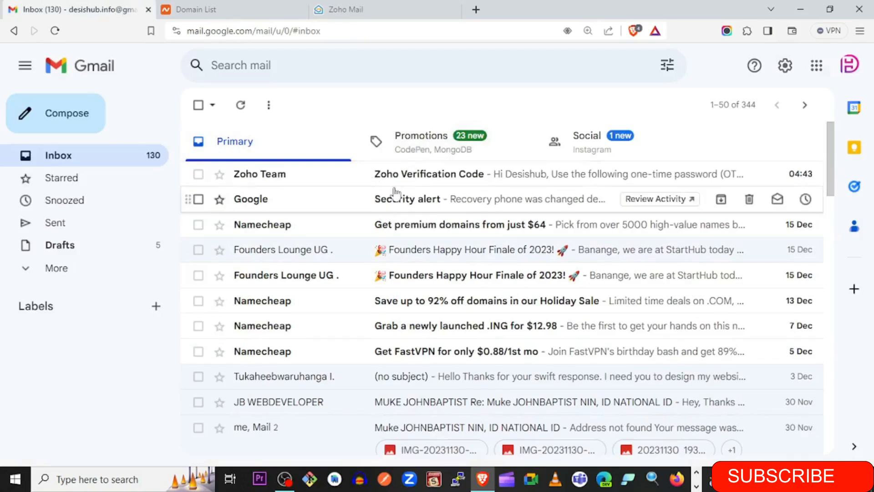
{"action": "left_click", "coordinate": [427, 180]}
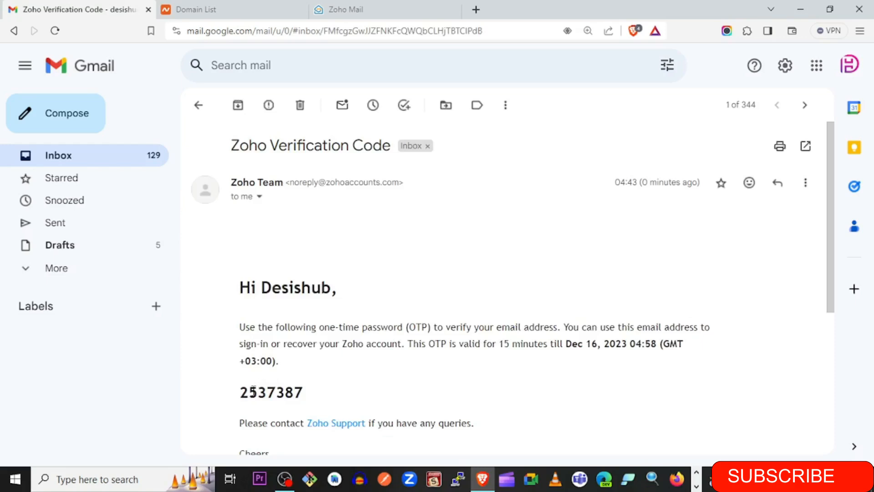
{"action": "left_click_drag", "start_coordinate": [240, 392], "coordinate": [329, 392]}
{"action": "key", "text": "ctrl+c"}
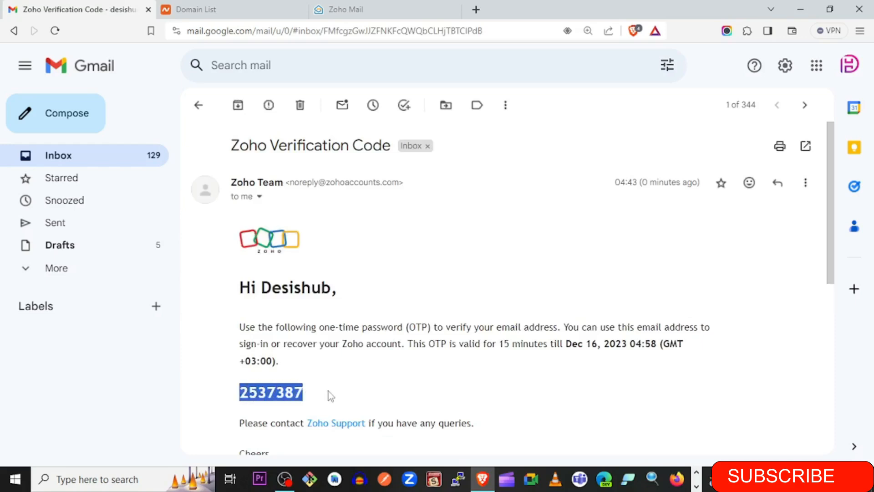
{"action": "left_click", "coordinate": [196, 7]}
{"action": "left_click", "coordinate": [319, 9]}
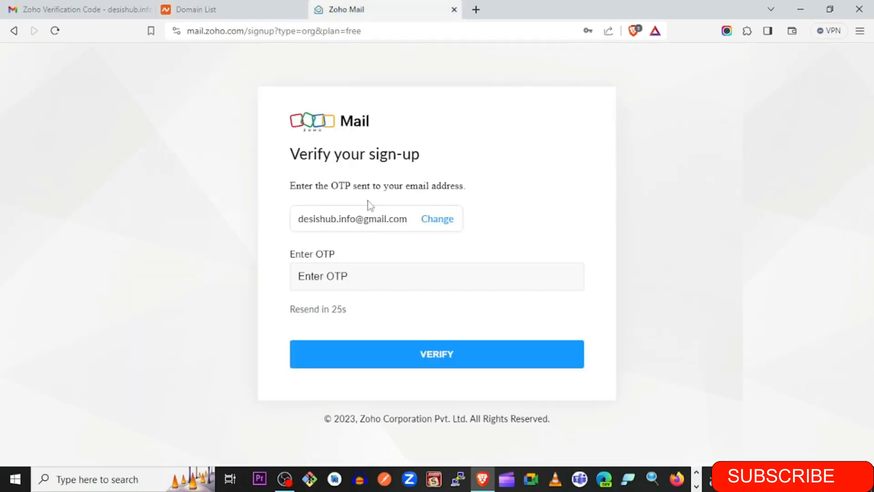
{"action": "left_click", "coordinate": [326, 269]}
{"action": "key", "text": "ctrl+v"}
{"action": "left_click", "coordinate": [382, 362]}
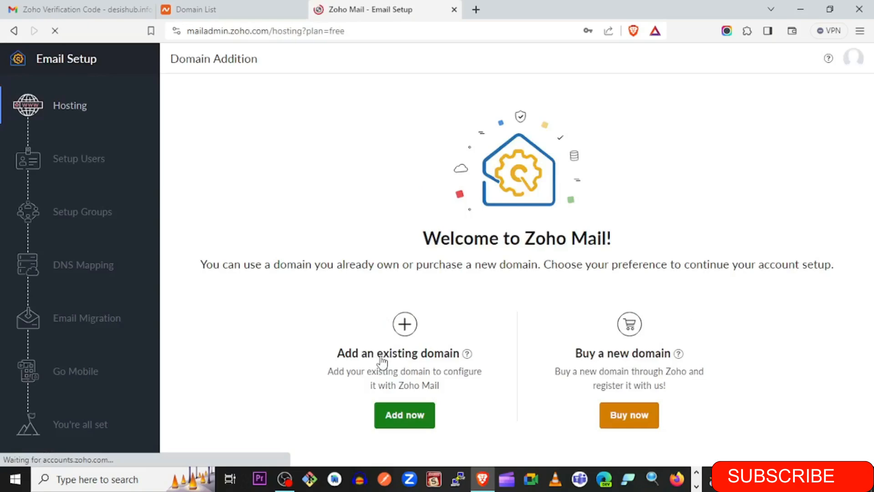
Bring up the Notion guide and review Step 1's pricing-page and free-plan instructions
{"action": "left_click", "coordinate": [697, 473]}
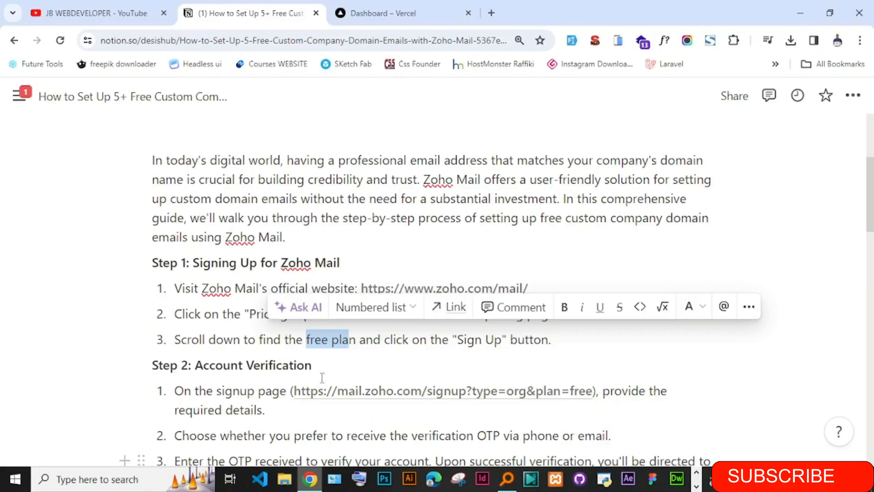
{"action": "left_click", "coordinate": [310, 479]}
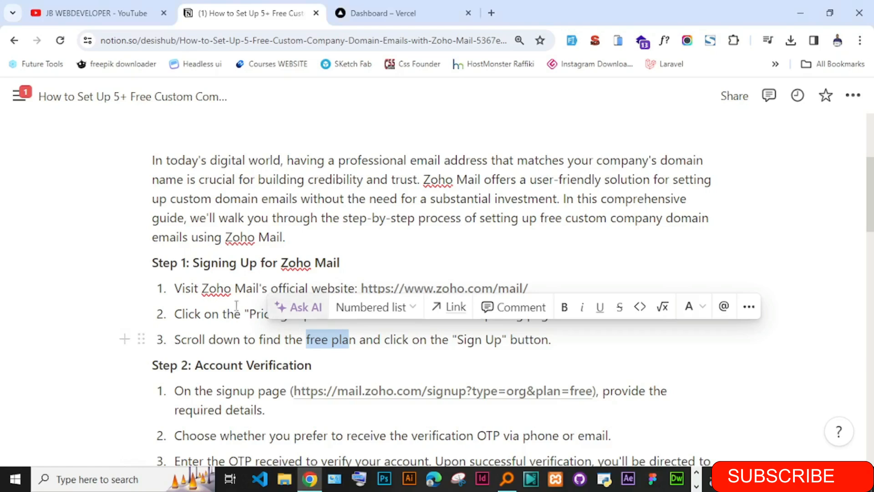
{"action": "left_click", "coordinate": [193, 292]}
{"action": "left_click_drag", "start_coordinate": [151, 263], "coordinate": [352, 259]}
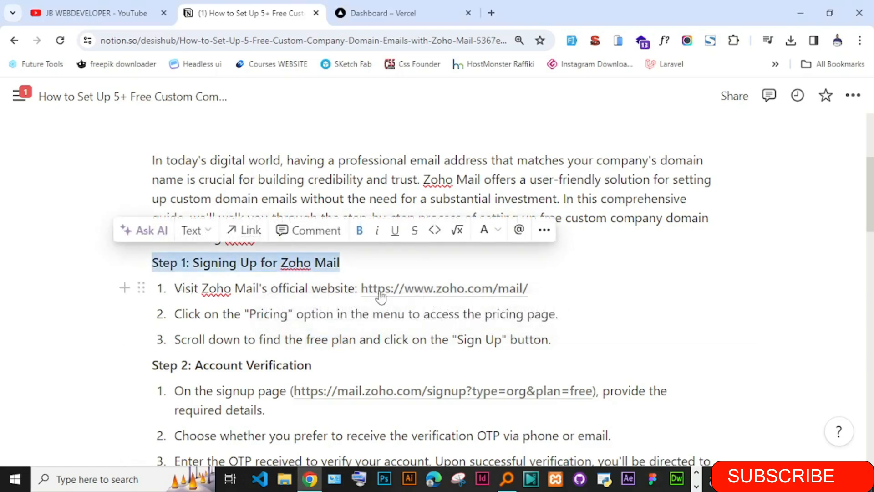
{"action": "mouse_move", "coordinate": [458, 295]}
{"action": "left_click_drag", "start_coordinate": [272, 313], "coordinate": [454, 316]}
{"action": "left_click_drag", "start_coordinate": [217, 341], "coordinate": [551, 339]}
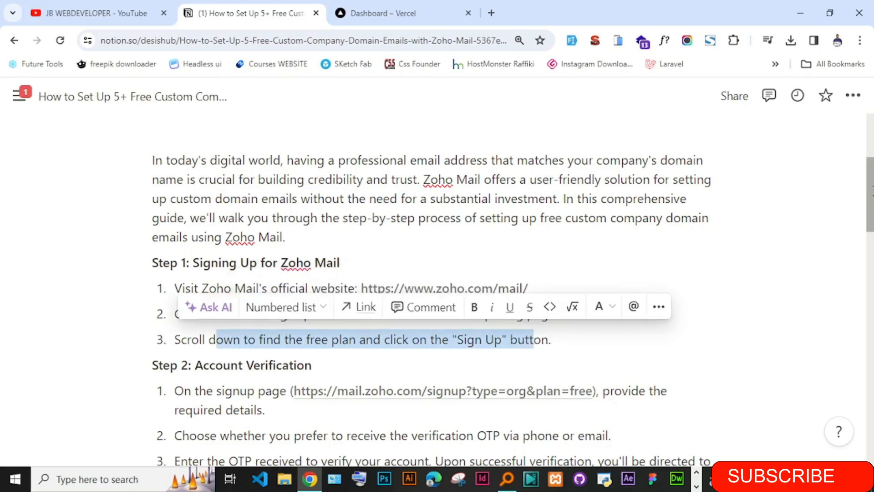
Review the guide's Account Verification section on choosing OTP delivery and entering the code
{"action": "scroll", "coordinate": [871, 204], "scroll_direction": "down", "scroll_amount": 2}
{"action": "scroll", "coordinate": [870, 205], "scroll_direction": "down", "scroll_amount": 1}
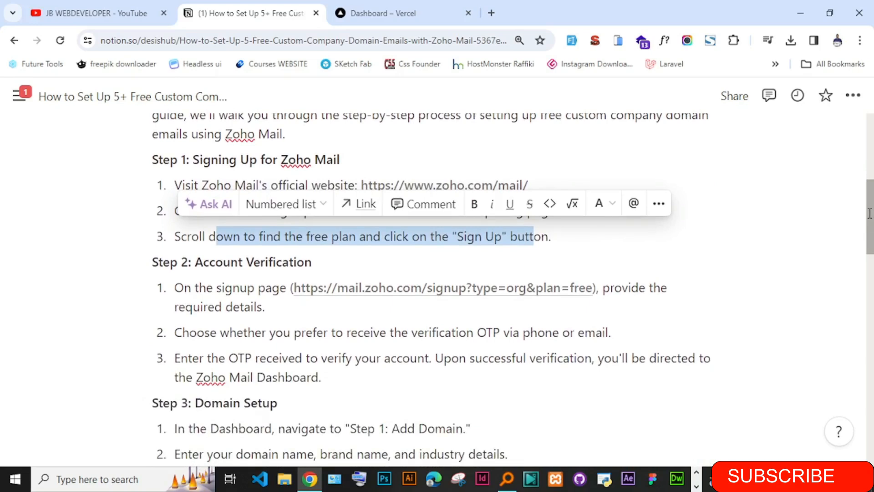
{"action": "left_click_drag", "start_coordinate": [195, 262], "coordinate": [287, 261]}
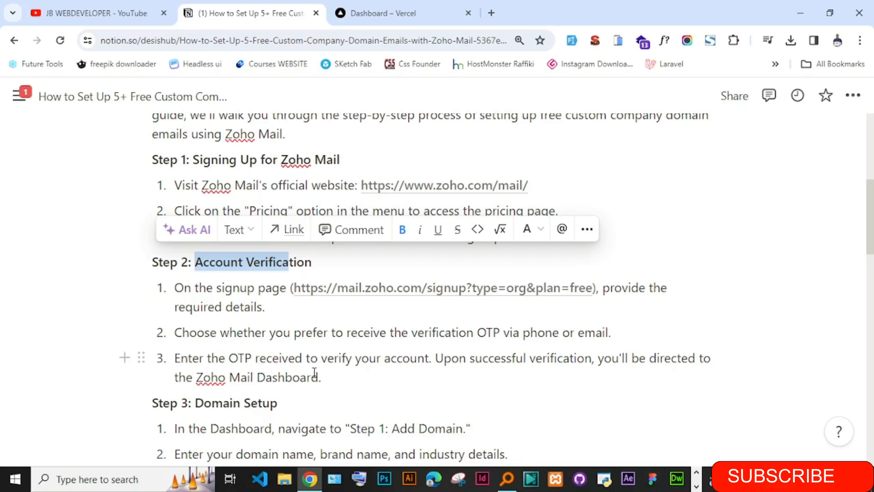
{"action": "left_click_drag", "start_coordinate": [324, 261], "coordinate": [198, 260]}
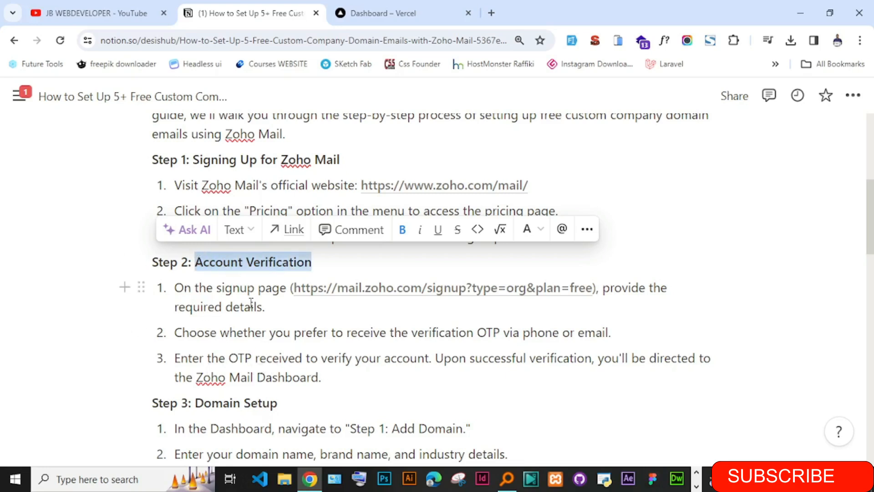
{"action": "left_click_drag", "start_coordinate": [201, 336], "coordinate": [556, 334]}
{"action": "left_click_drag", "start_coordinate": [229, 358], "coordinate": [553, 358]}
{"action": "left_click_drag", "start_coordinate": [611, 358], "coordinate": [669, 355]}
{"action": "left_click_drag", "start_coordinate": [322, 377], "coordinate": [175, 357]}
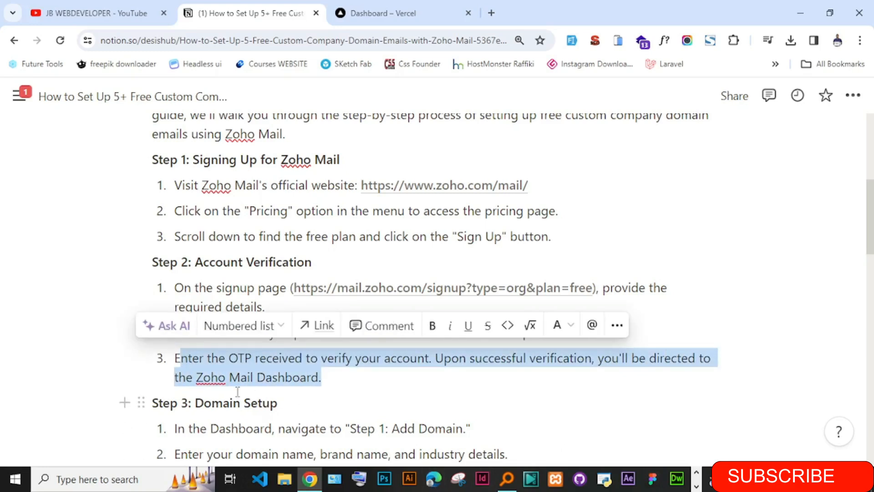
Review Step 3: Domain Setup on adding the domain, brand name and industry
{"action": "left_click_drag", "start_coordinate": [871, 208], "coordinate": [870, 240]}
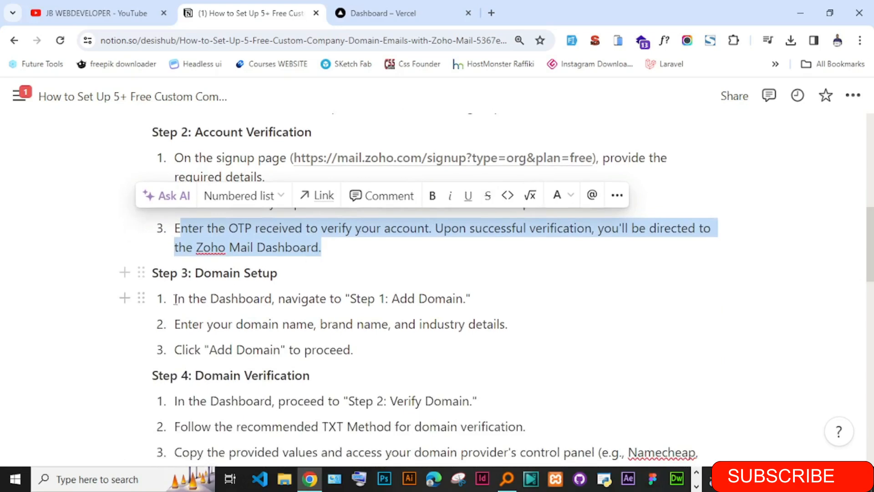
{"action": "left_click_drag", "start_coordinate": [195, 273], "coordinate": [279, 271]}
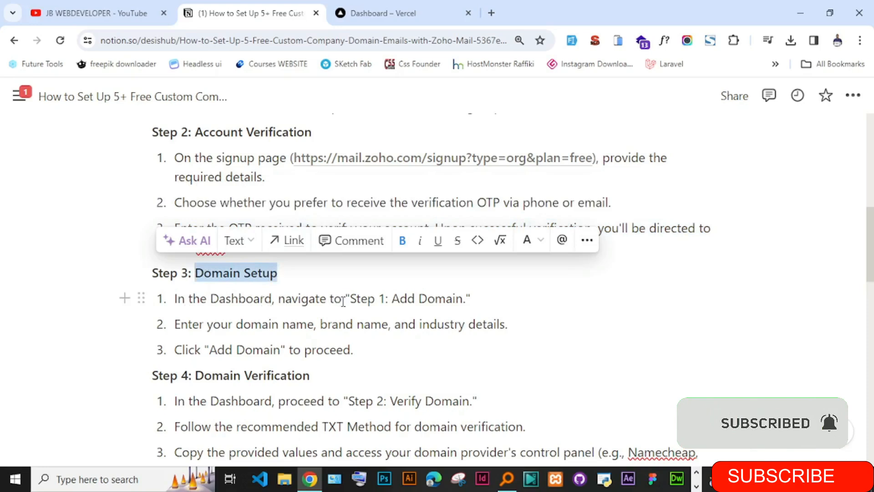
{"action": "left_click_drag", "start_coordinate": [387, 302], "coordinate": [454, 298]}
{"action": "left_click_drag", "start_coordinate": [192, 324], "coordinate": [366, 325]}
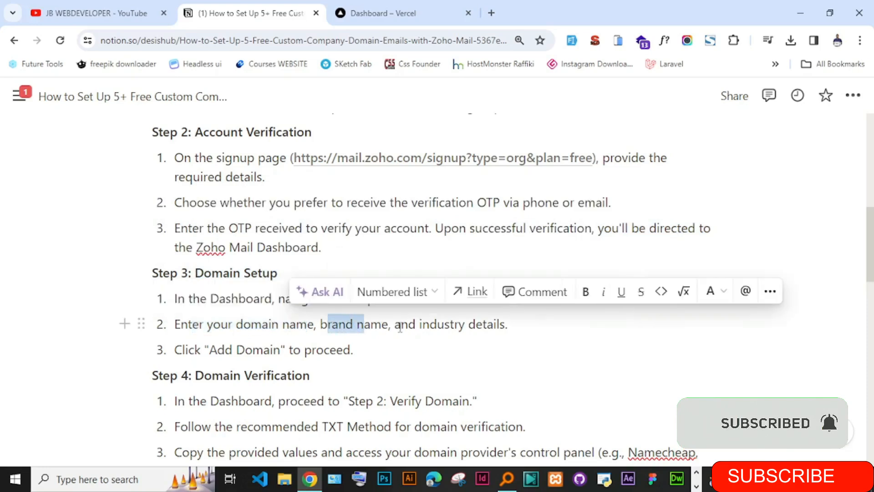
{"action": "left_click", "coordinate": [420, 326]}
{"action": "left_click_drag", "start_coordinate": [422, 326], "coordinate": [429, 326]}
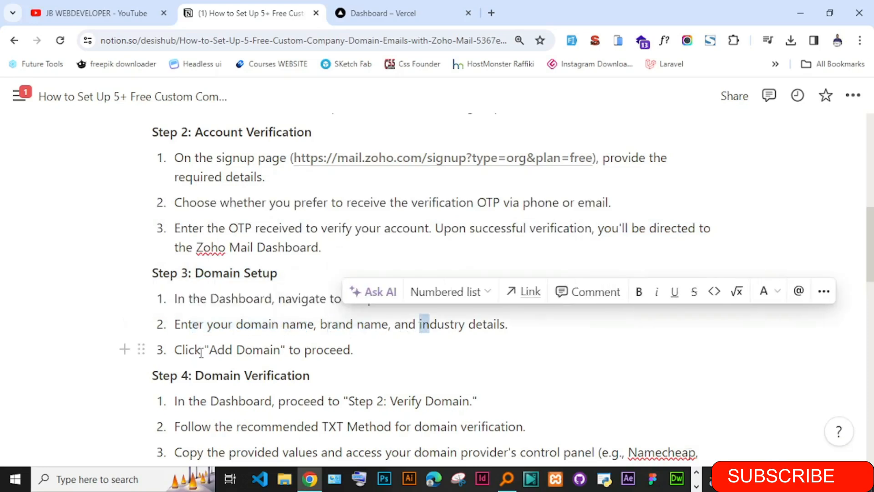
{"action": "left_click_drag", "start_coordinate": [224, 353], "coordinate": [281, 353]}
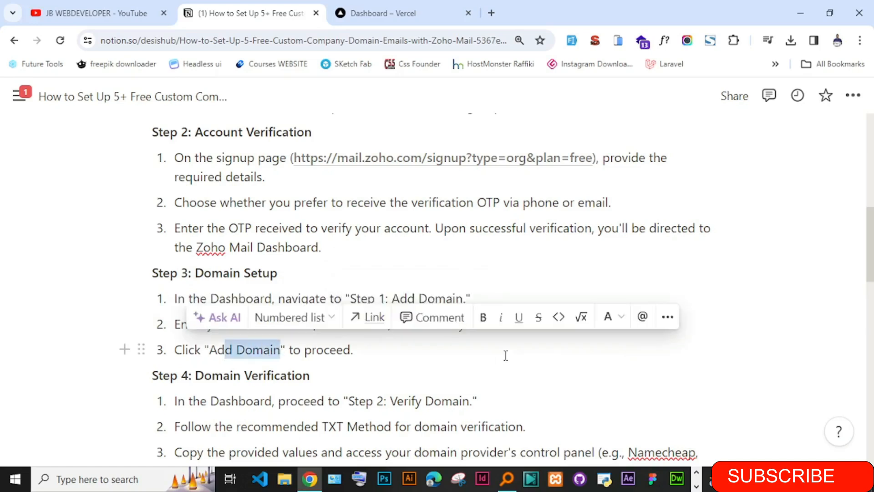
{"action": "left_click", "coordinate": [697, 486]}
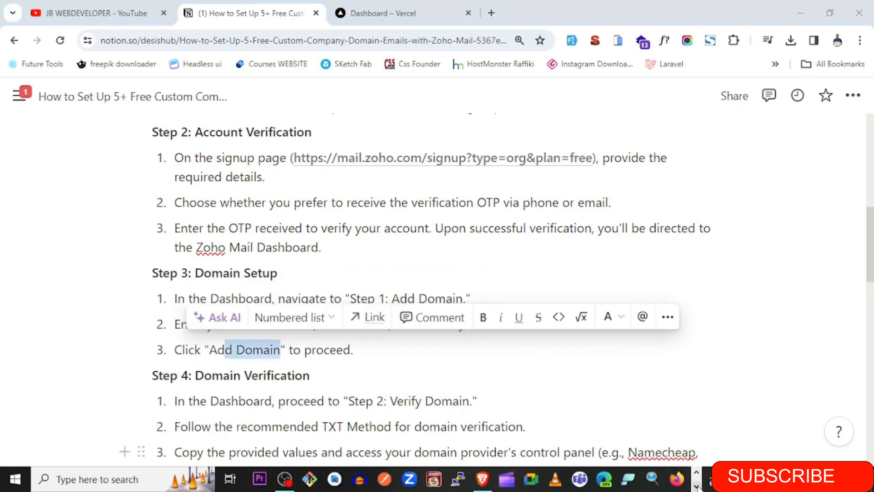
Dismiss the notification prompt and save the Zoho account password in Brave
{"action": "left_click", "coordinate": [481, 486]}
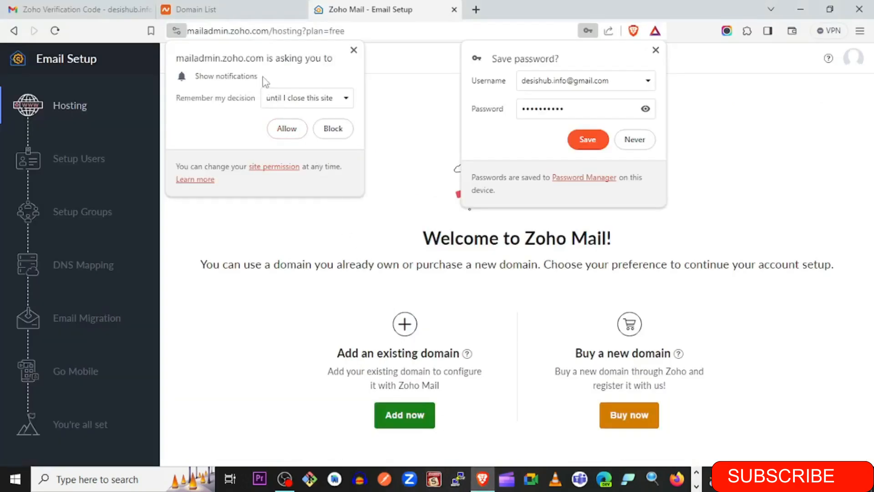
{"action": "left_click", "coordinate": [354, 49]}
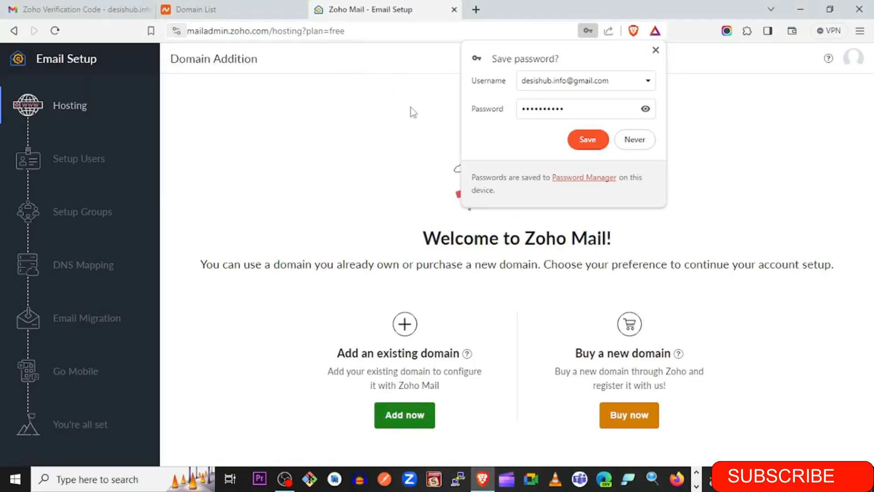
{"action": "left_click", "coordinate": [588, 142]}
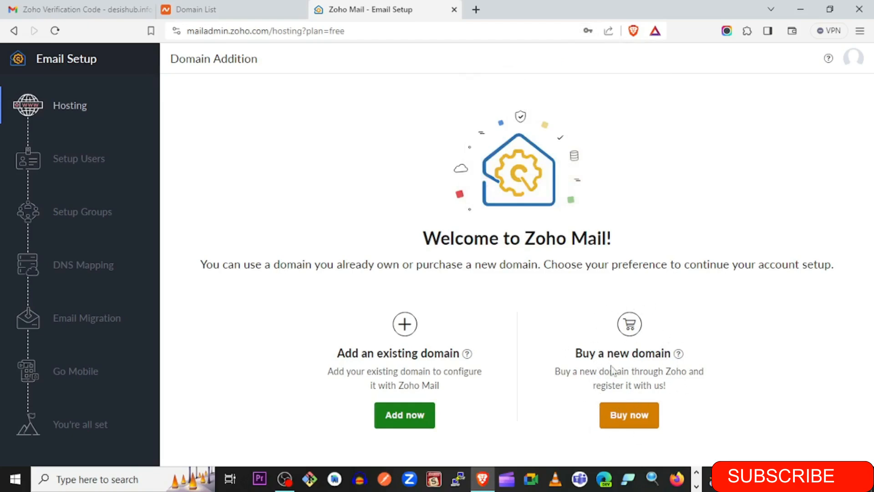
Choose Add now under Add an existing domain, then return to the Notion guide
{"action": "left_click_drag", "start_coordinate": [574, 354], "coordinate": [709, 365]}
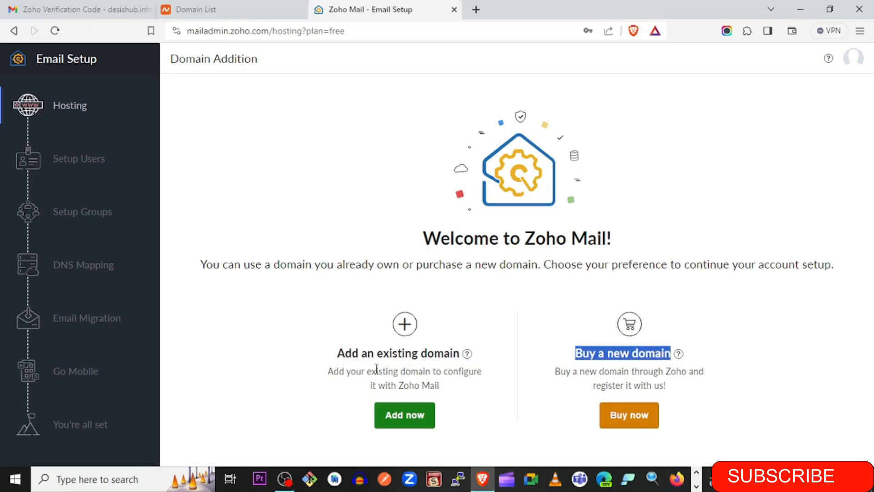
{"action": "left_click_drag", "start_coordinate": [339, 352], "coordinate": [414, 353]}
{"action": "left_click", "coordinate": [373, 324]}
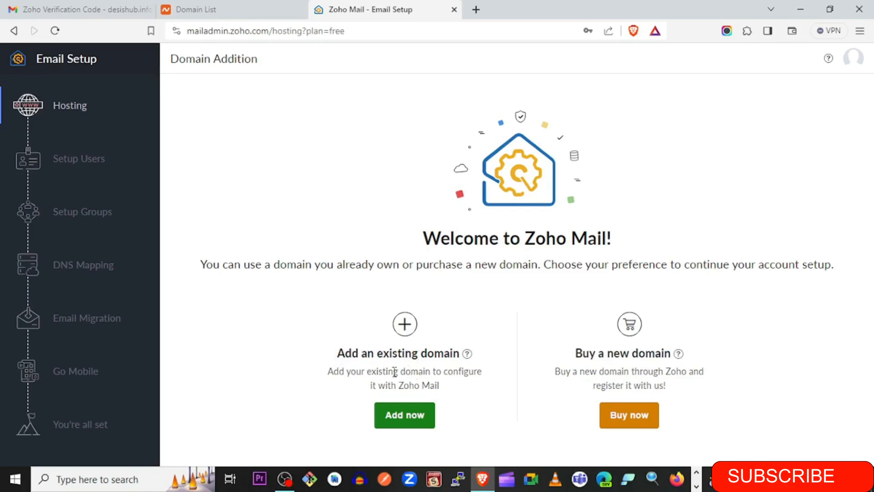
{"action": "left_click", "coordinate": [414, 416]}
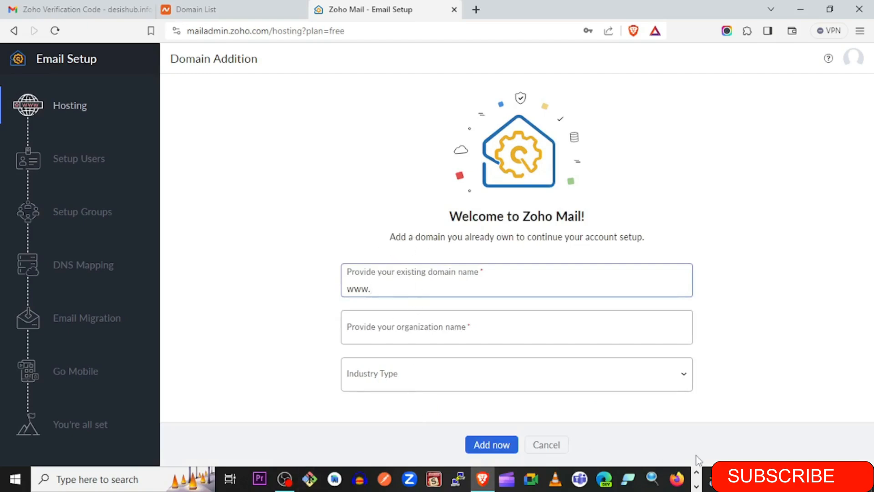
{"action": "left_click", "coordinate": [699, 475]}
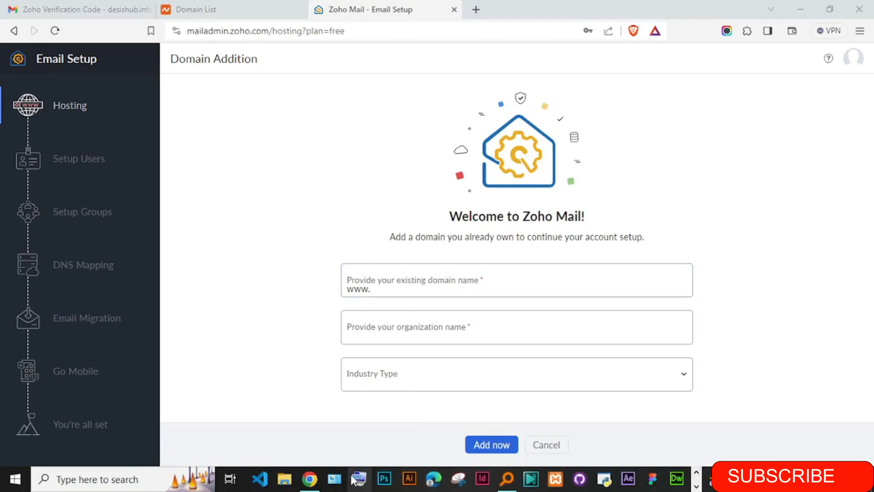
{"action": "left_click", "coordinate": [310, 478]}
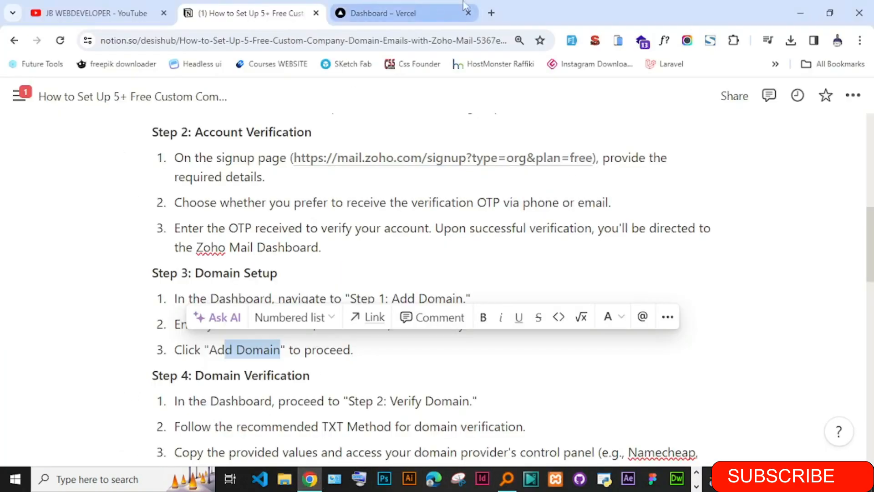
Load desishub.com in a new Chrome tab from the address-bar suggestion
{"action": "left_click", "coordinate": [492, 13]}
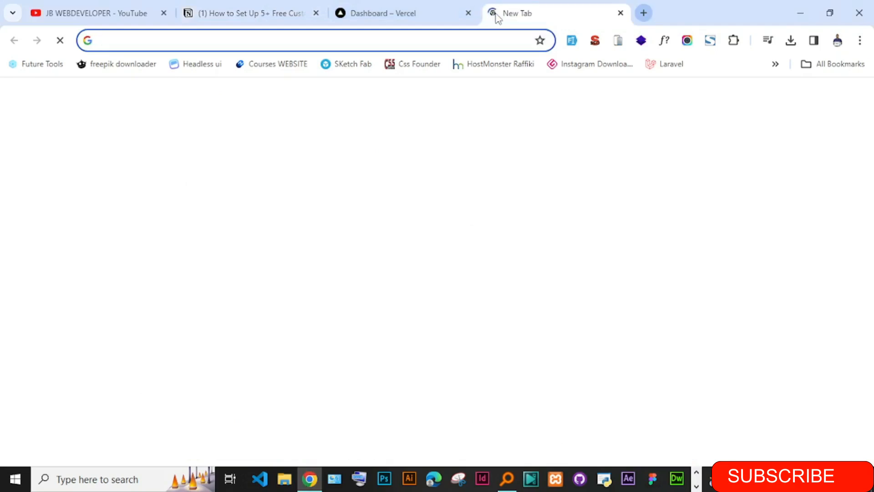
{"action": "type", "text": "desishub.com"}
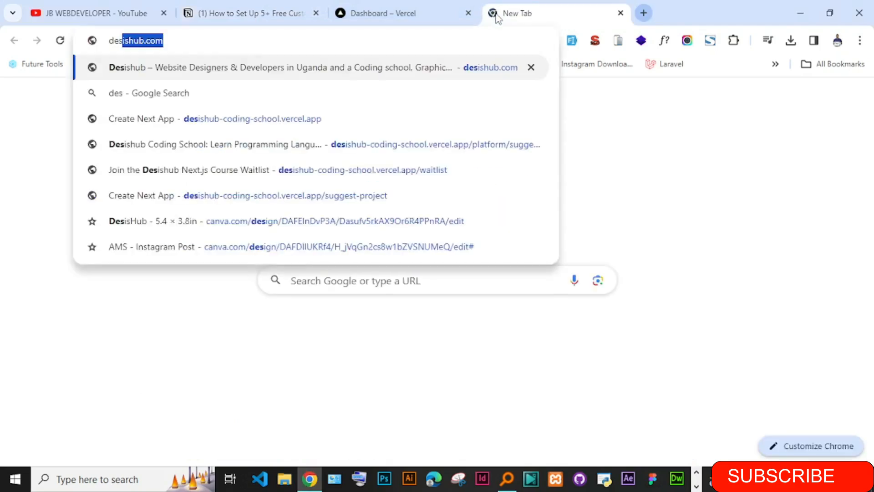
{"action": "key", "text": "Return"}
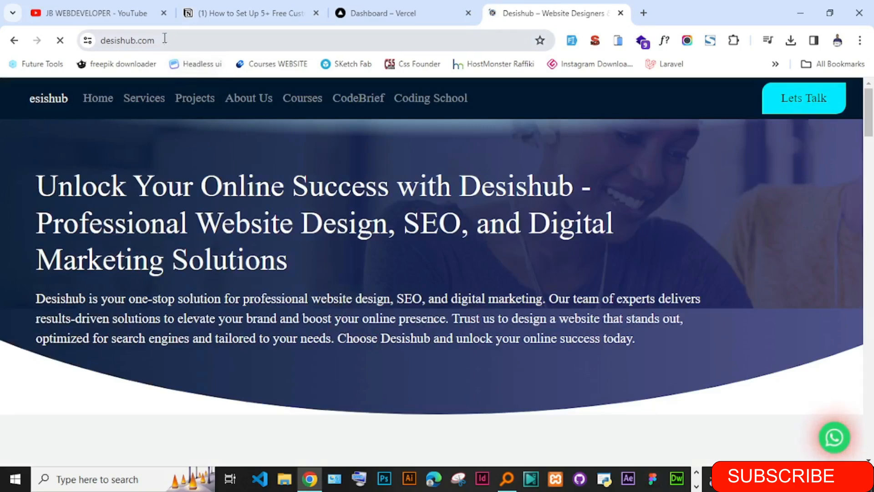
{"action": "left_click_drag", "start_coordinate": [156, 41], "coordinate": [99, 42]}
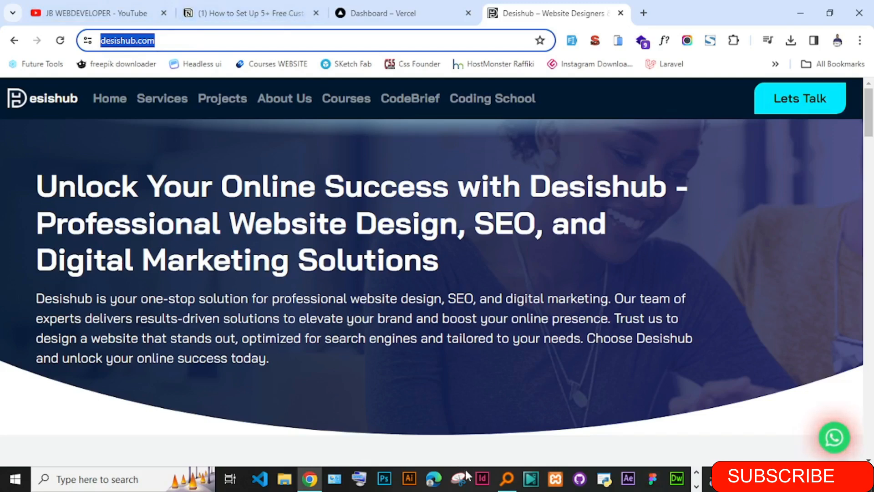
{"action": "left_click", "coordinate": [697, 487]}
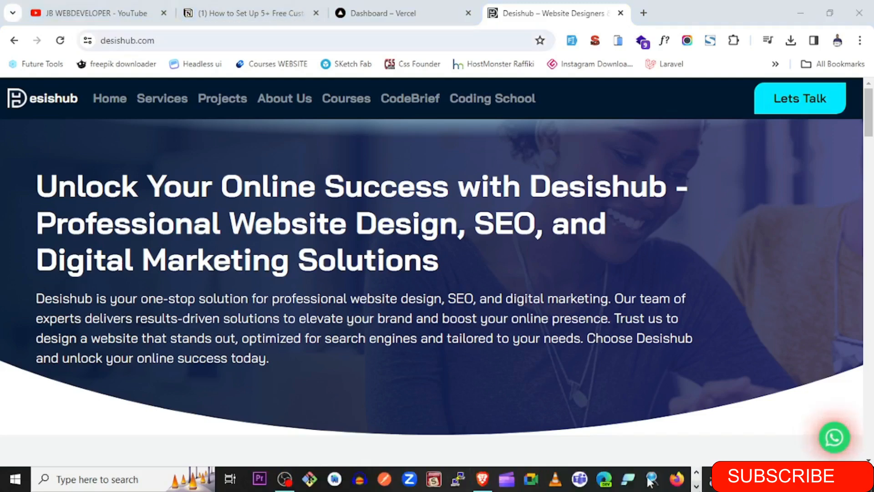
Enter organization name Desishub and pick IT Hardware & IT Related Services as industry type
{"action": "left_click", "coordinate": [483, 478]}
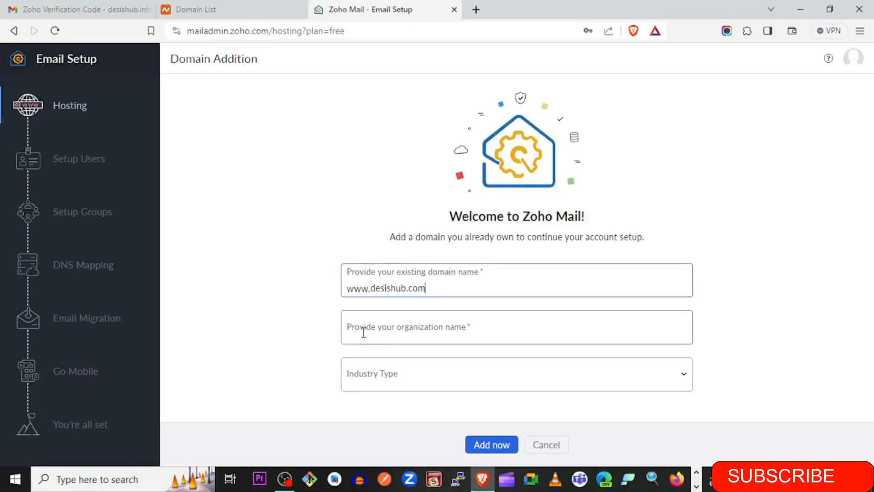
{"action": "left_click", "coordinate": [421, 332]}
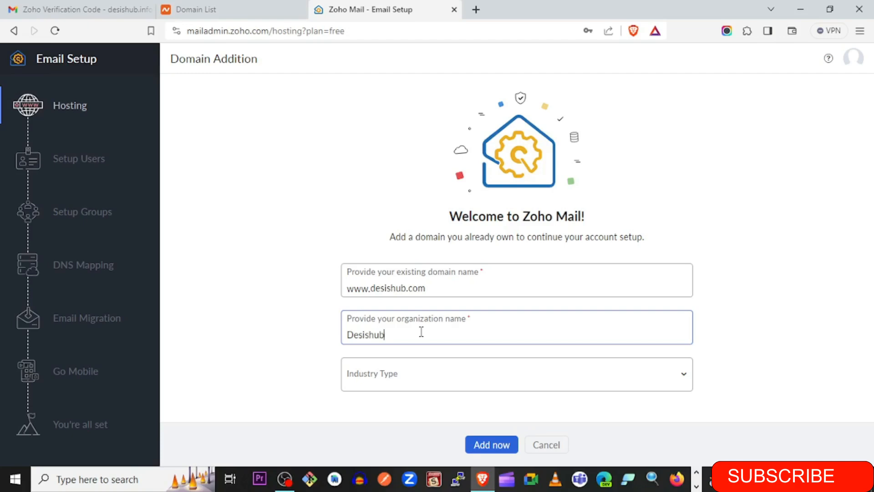
{"action": "left_click", "coordinate": [377, 373]}
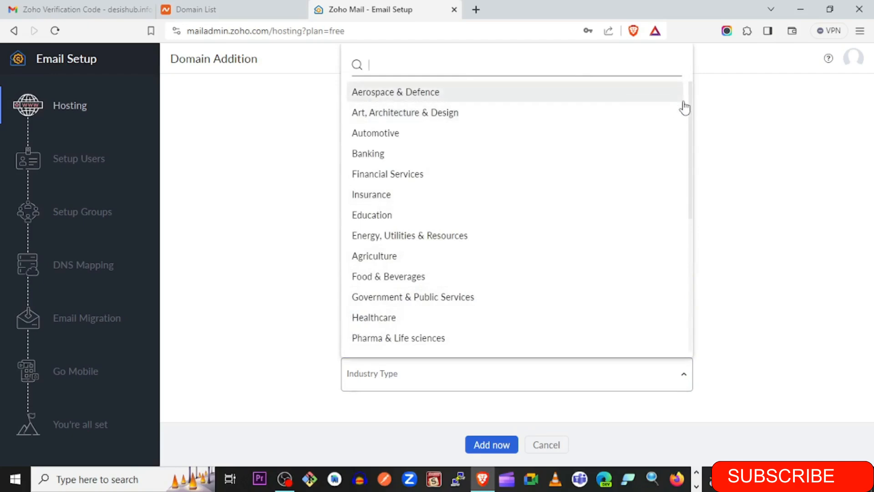
{"action": "left_click_drag", "start_coordinate": [691, 107], "coordinate": [673, 198]}
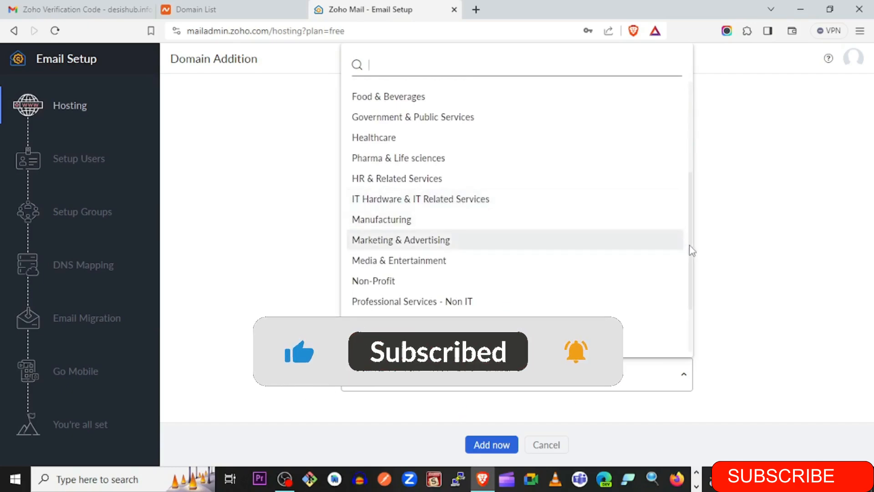
{"action": "mouse_move", "coordinate": [690, 251]}
{"action": "left_mouse_down"}
{"action": "mouse_move", "coordinate": [689, 307]}
{"action": "mouse_move", "coordinate": [690, 258]}
{"action": "mouse_move", "coordinate": [687, 273]}
{"action": "mouse_move", "coordinate": [644, 277]}
{"action": "left_mouse_up"}
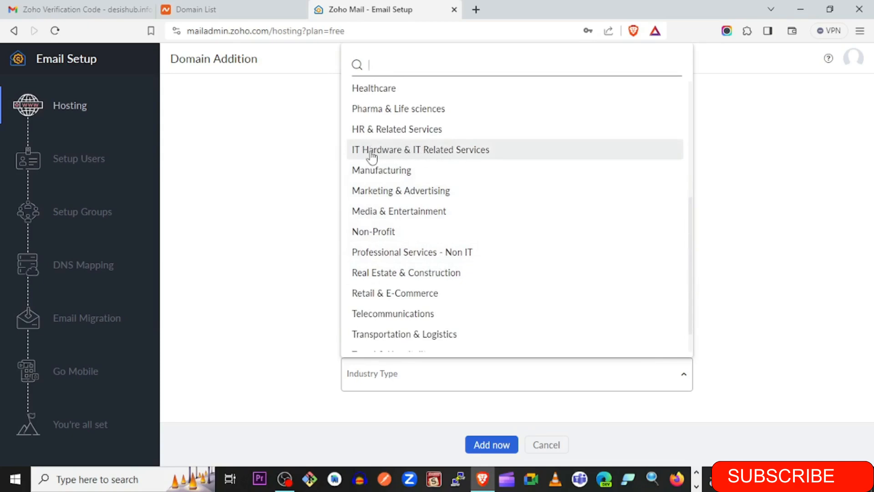
{"action": "left_click", "coordinate": [461, 155]}
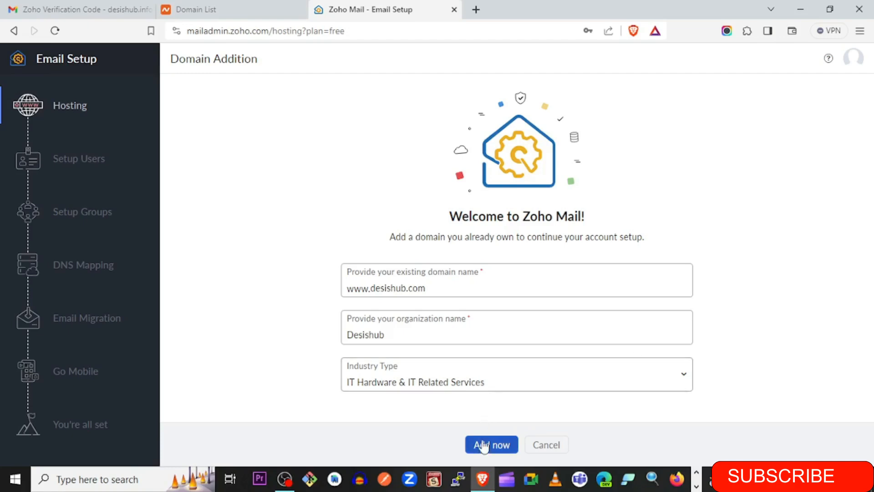
{"action": "key", "text": "ctrl+minus"}
{"action": "key", "text": "ctrl+minus"}
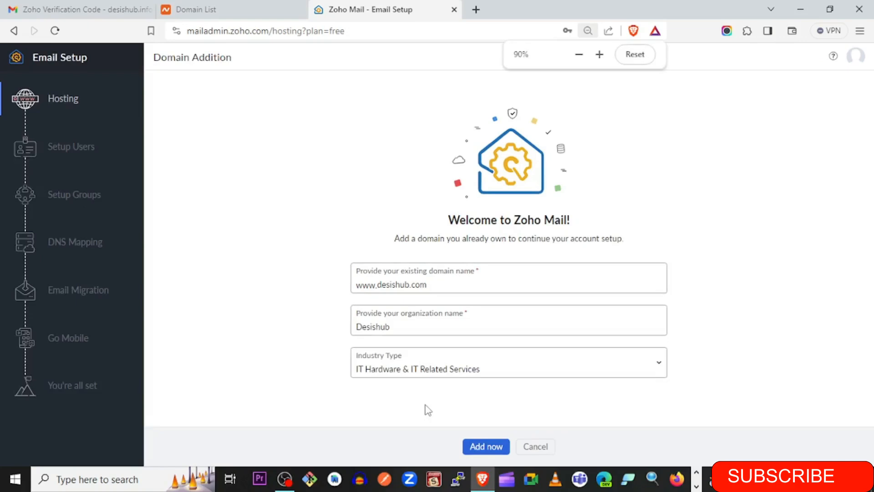
{"action": "key", "text": "ctrl+plus"}
{"action": "key", "text": "ctrl+plus"}
{"action": "key", "text": "ctrl+plus"}
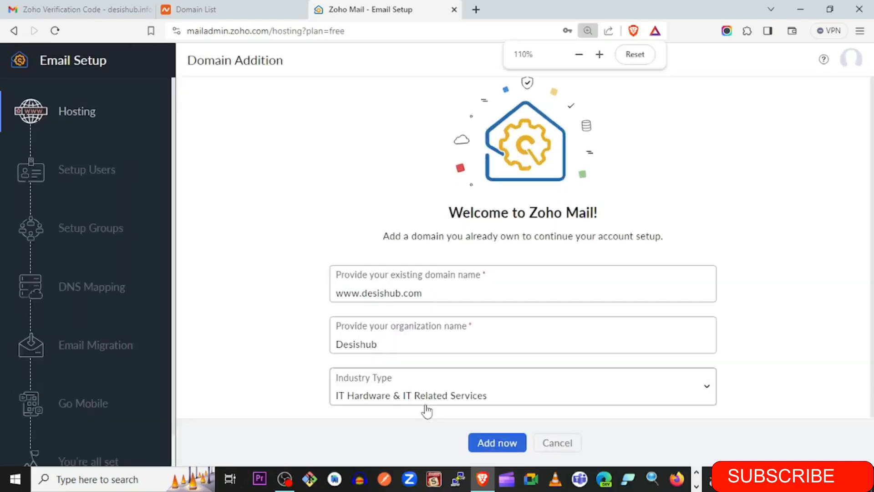
Submit the desishub.com details and review the DESISHUB.COM added-successfully confirmation
{"action": "left_click", "coordinate": [498, 444]}
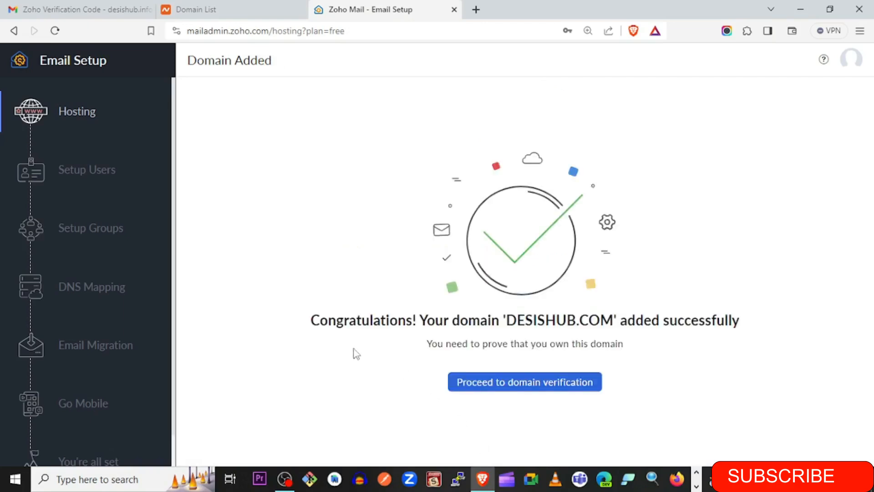
{"action": "left_click_drag", "start_coordinate": [311, 326], "coordinate": [402, 328]}
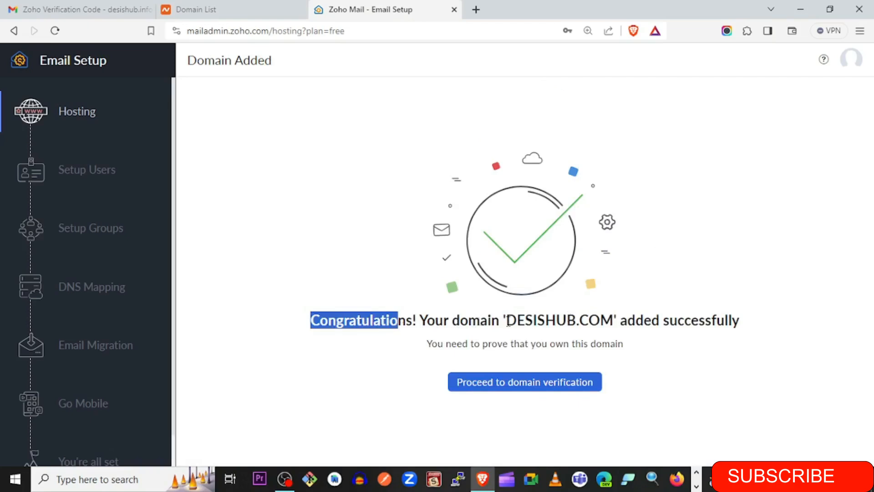
{"action": "left_click_drag", "start_coordinate": [449, 321], "coordinate": [601, 321]}
{"action": "left_click", "coordinate": [611, 322]}
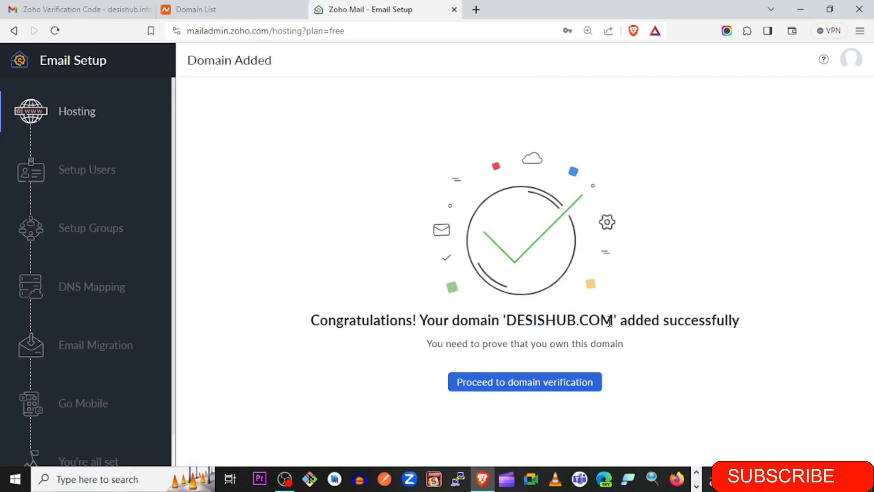
{"action": "left_click_drag", "start_coordinate": [511, 320], "coordinate": [613, 320]}
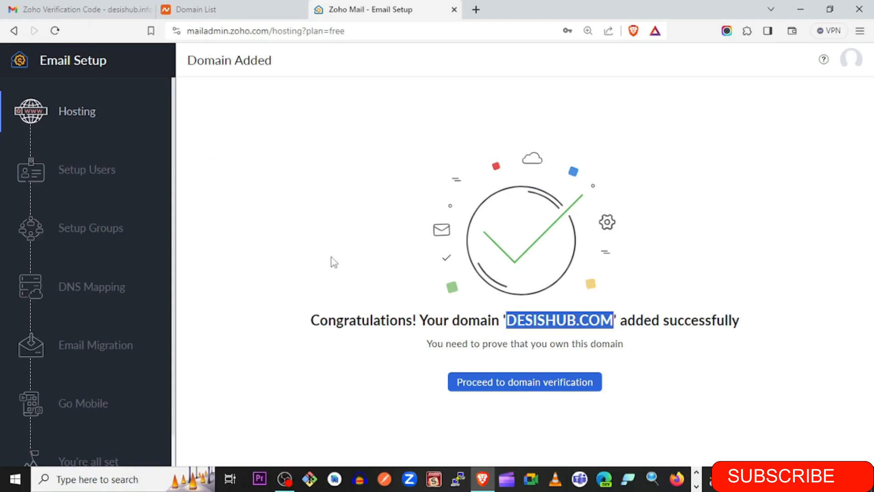
{"action": "left_click", "coordinate": [342, 340]}
{"action": "left_click_drag", "start_coordinate": [311, 322], "coordinate": [662, 336]}
{"action": "left_click", "coordinate": [435, 367]}
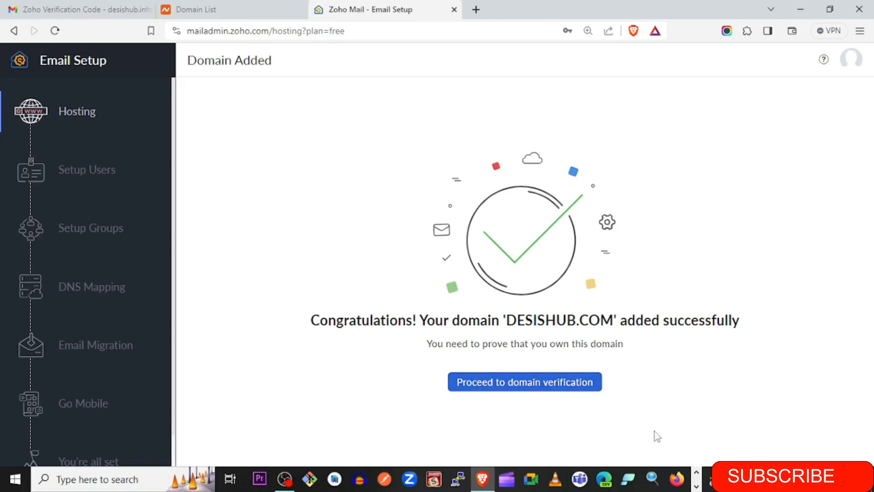
{"action": "left_click", "coordinate": [697, 474]}
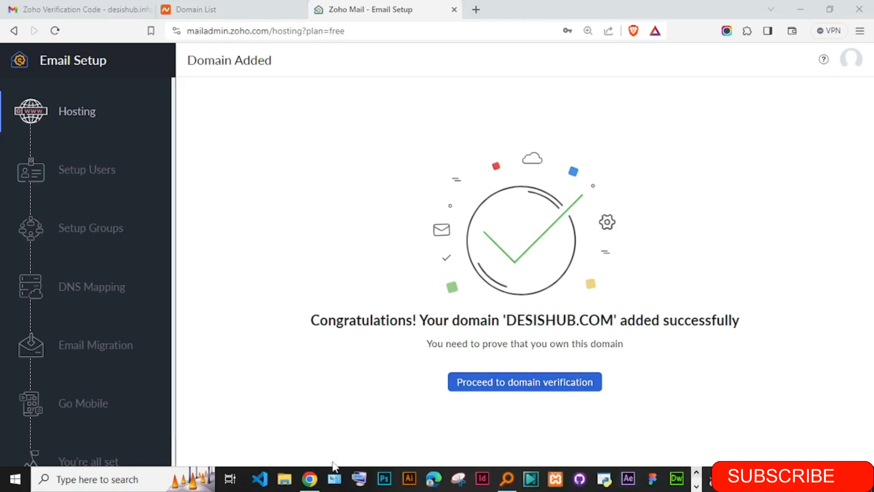
{"action": "left_click", "coordinate": [310, 479]}
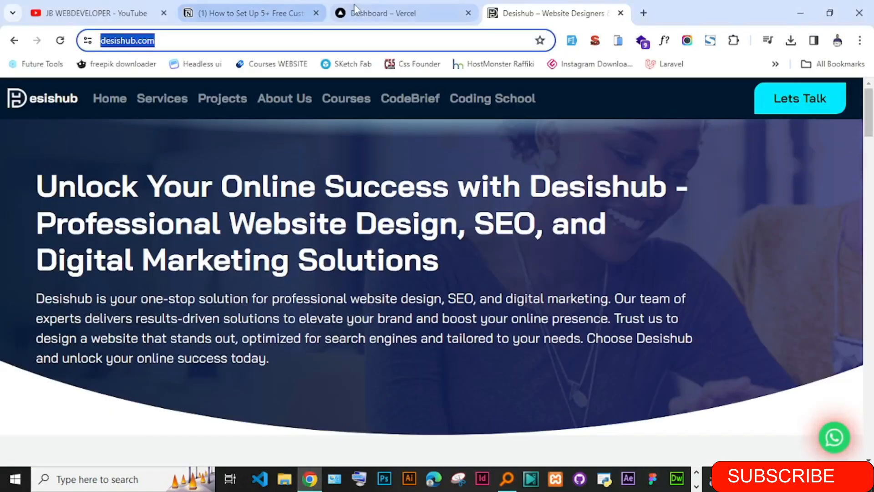
{"action": "left_click", "coordinate": [255, 12]}
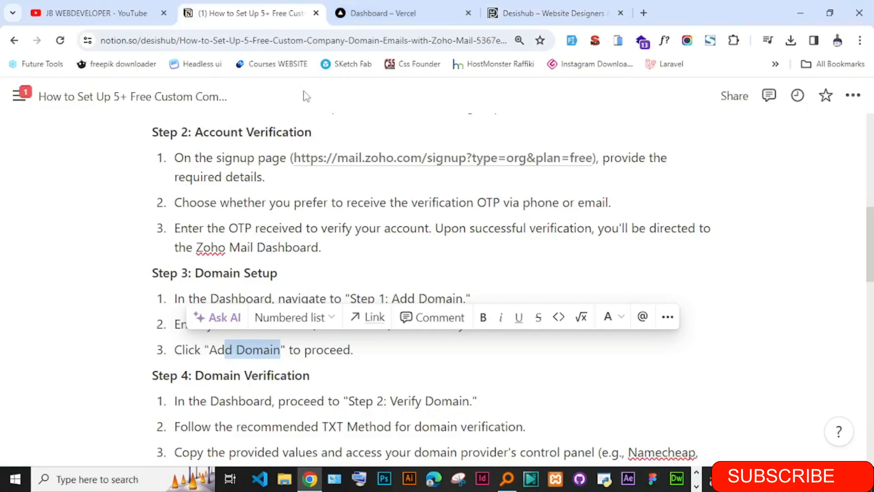
{"action": "left_click", "coordinate": [230, 375]}
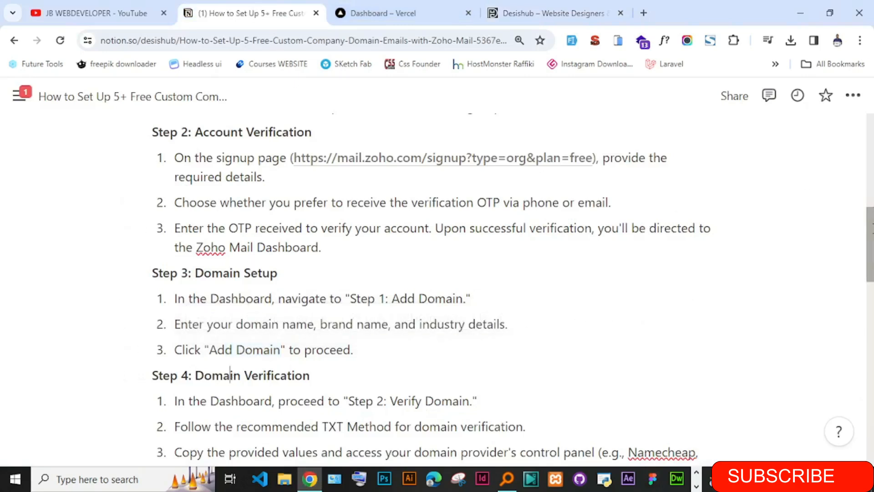
{"action": "scroll", "coordinate": [872, 245], "scroll_direction": "down", "scroll_amount": 2}
{"action": "scroll", "coordinate": [872, 244], "scroll_direction": "down", "scroll_amount": 2}
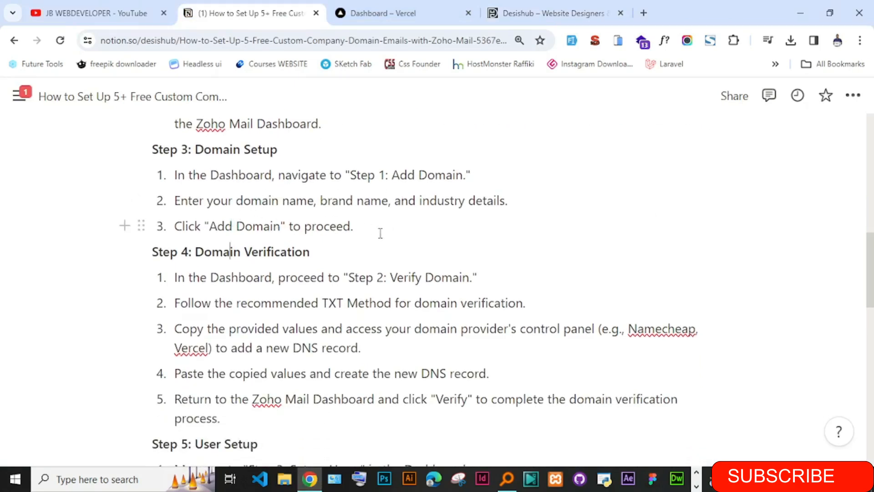
{"action": "left_click_drag", "start_coordinate": [177, 278], "coordinate": [452, 272]}
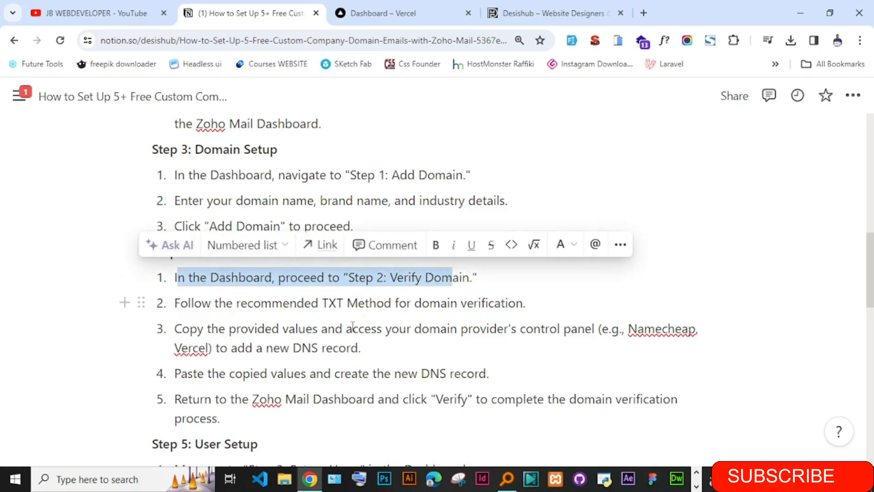
{"action": "left_click_drag", "start_coordinate": [334, 399], "coordinate": [257, 329]}
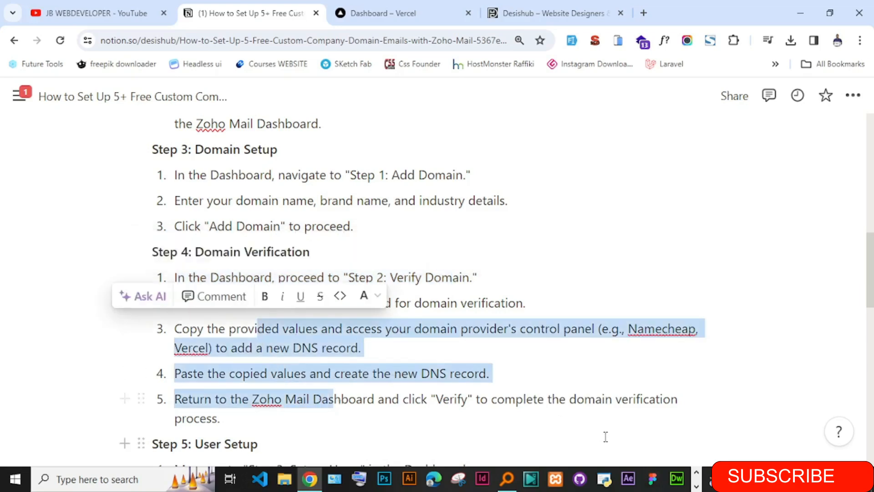
{"action": "left_click", "coordinate": [697, 486]}
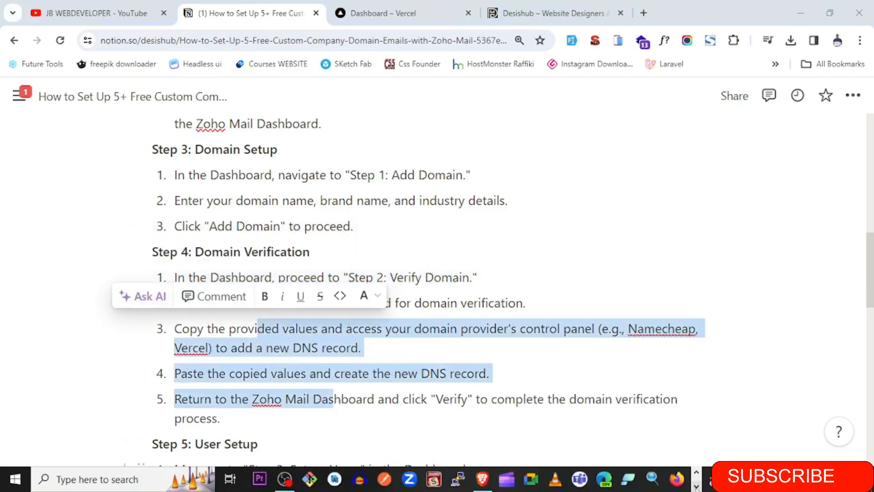
{"action": "left_click", "coordinate": [486, 481]}
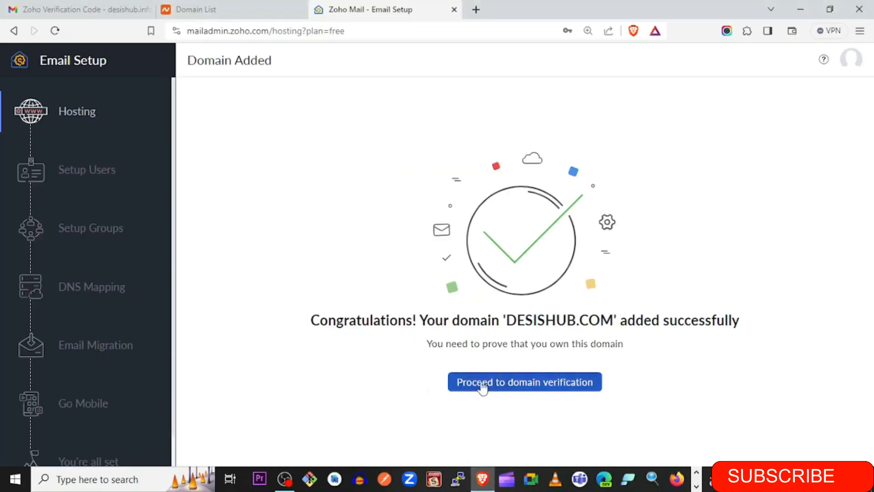
Proceed to domain verification, dismiss the notification prompt, and review the TXT record instructions
{"action": "left_click", "coordinate": [504, 385]}
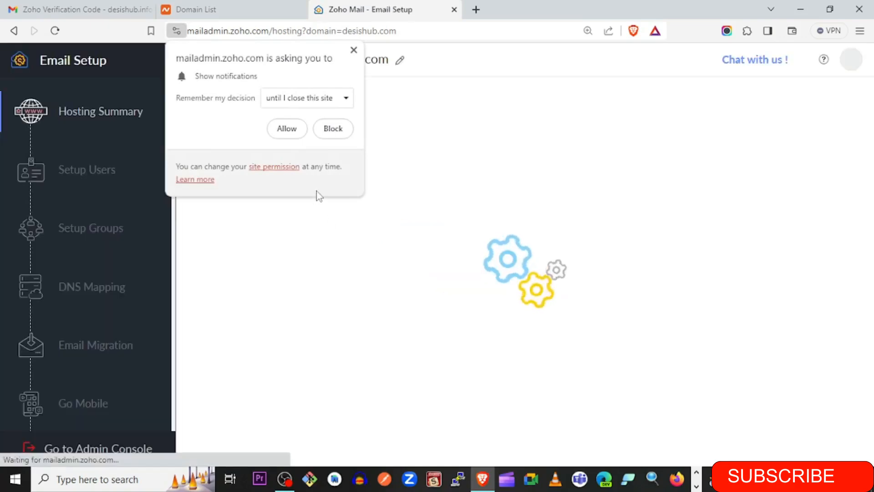
{"action": "left_click", "coordinate": [331, 130]}
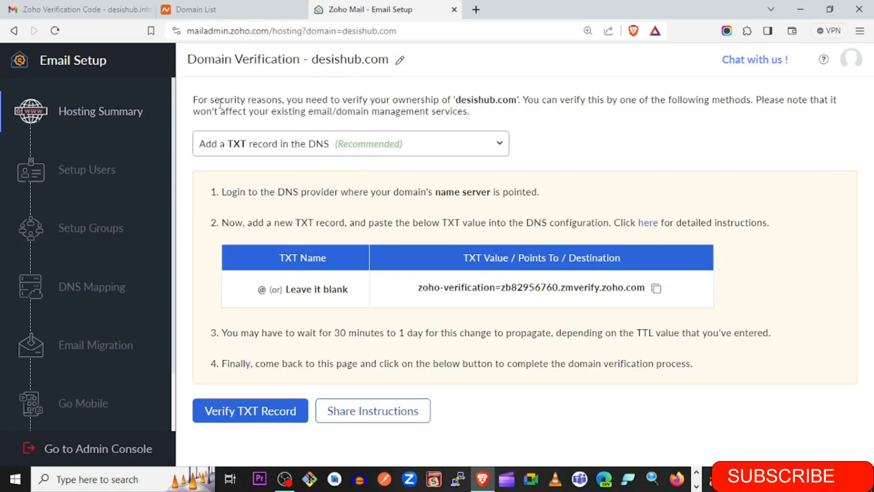
{"action": "left_click_drag", "start_coordinate": [351, 103], "coordinate": [519, 105]}
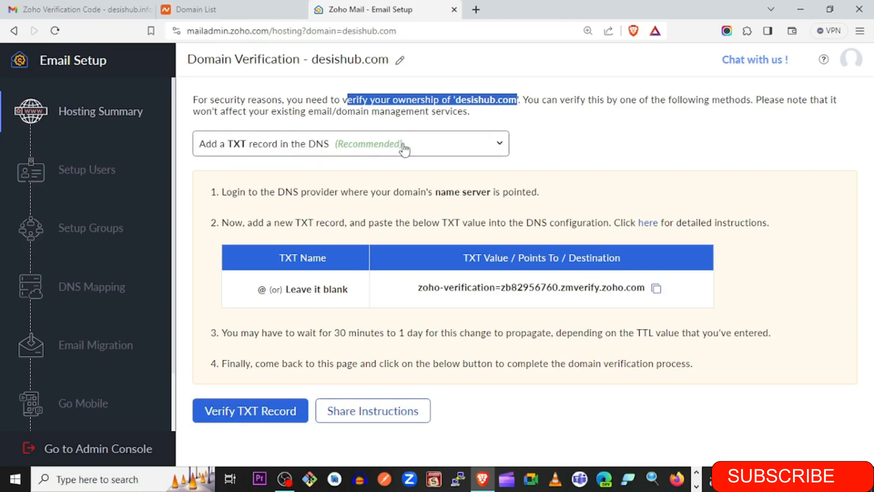
Keep 'Add a TXT record in the DNS' as the verification method and copy the TXT value
{"action": "left_click", "coordinate": [416, 153]}
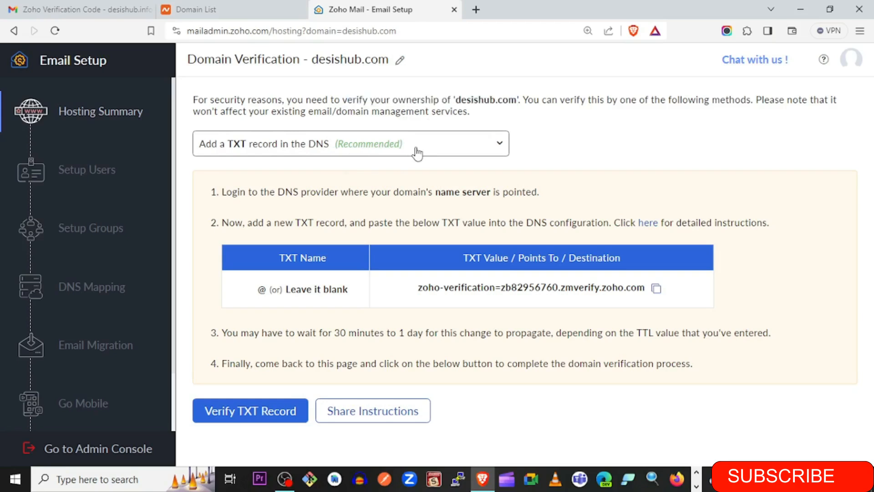
{"action": "left_click", "coordinate": [417, 153]}
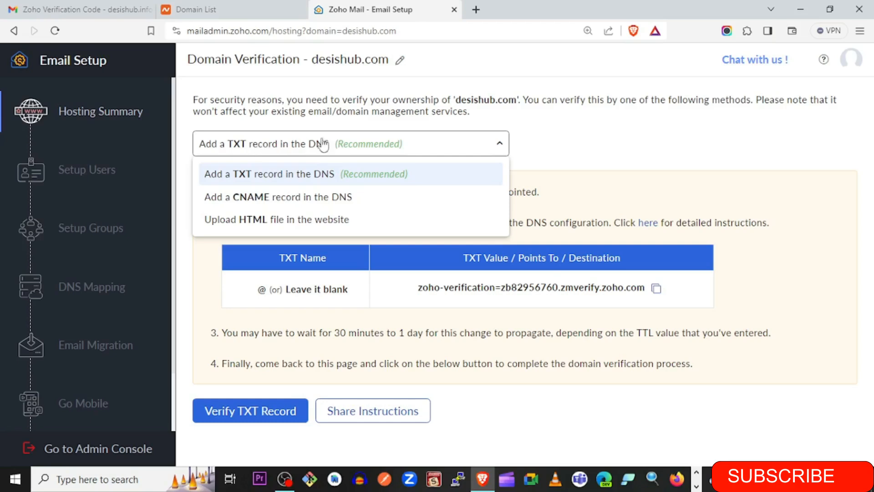
{"action": "left_click", "coordinate": [435, 144]}
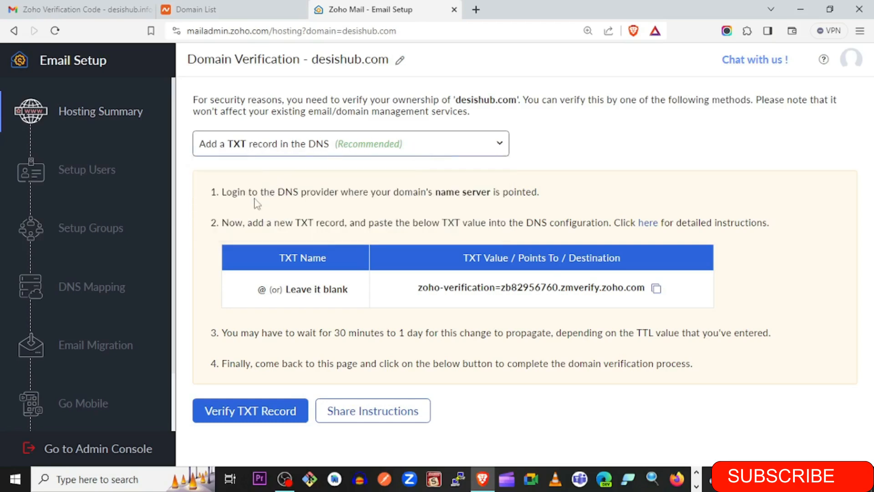
{"action": "left_click_drag", "start_coordinate": [223, 194], "coordinate": [554, 192]}
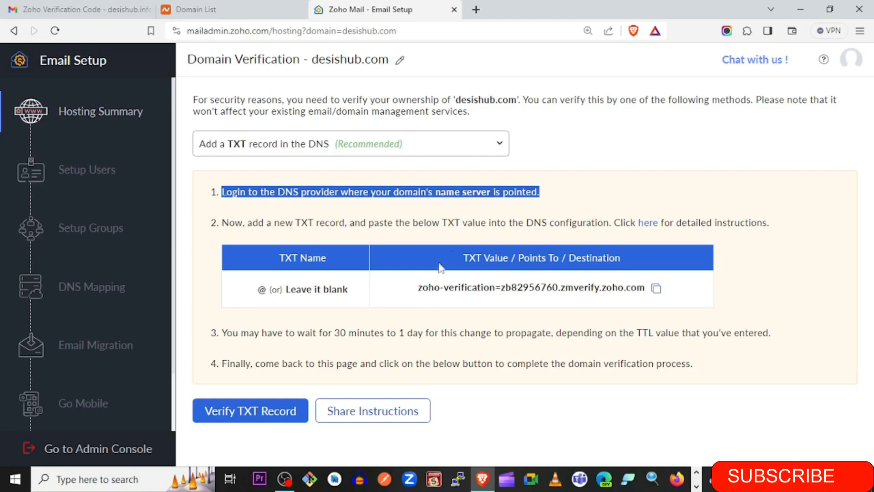
{"action": "left_click", "coordinate": [656, 289]}
{"action": "left_click", "coordinate": [697, 483]}
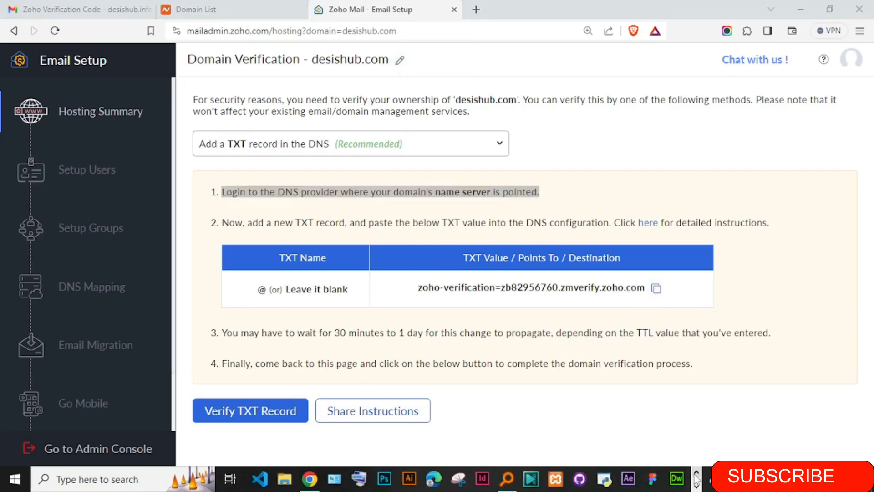
Bring Chrome forward and switch to the 'Dashboard – Vercel' tab
{"action": "left_click", "coordinate": [310, 486]}
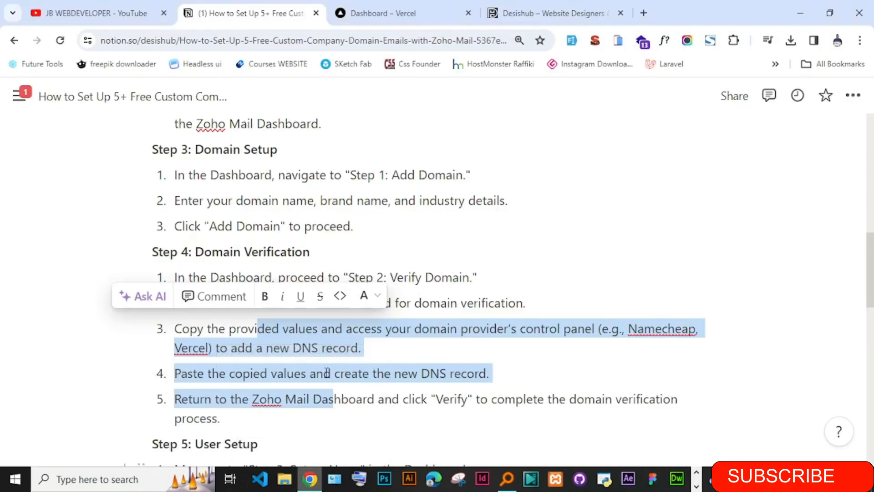
{"action": "left_click", "coordinate": [374, 15]}
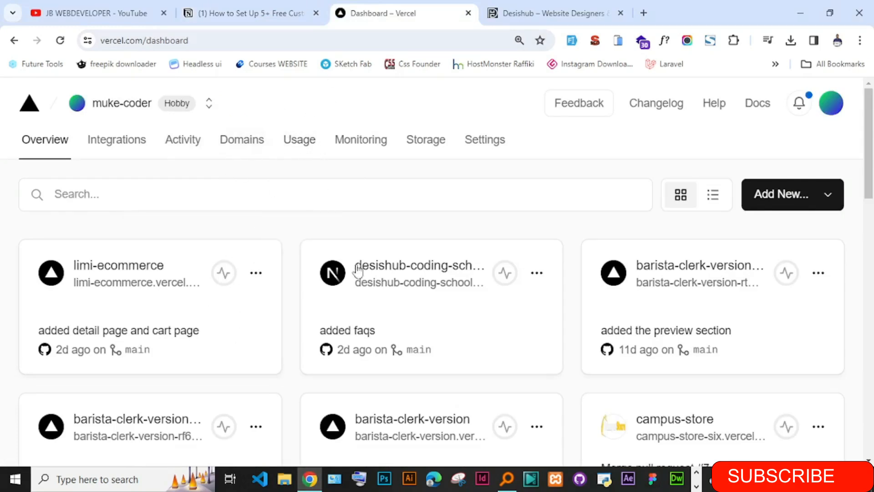
Find the desishub project on the Vercel dashboard and open its Project Settings
{"action": "left_click_drag", "start_coordinate": [871, 169], "coordinate": [833, 346]}
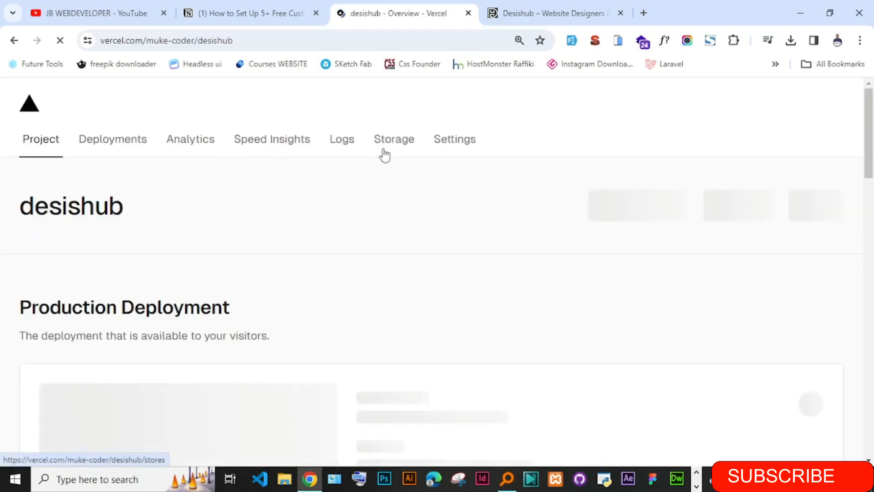
{"action": "left_click", "coordinate": [456, 146]}
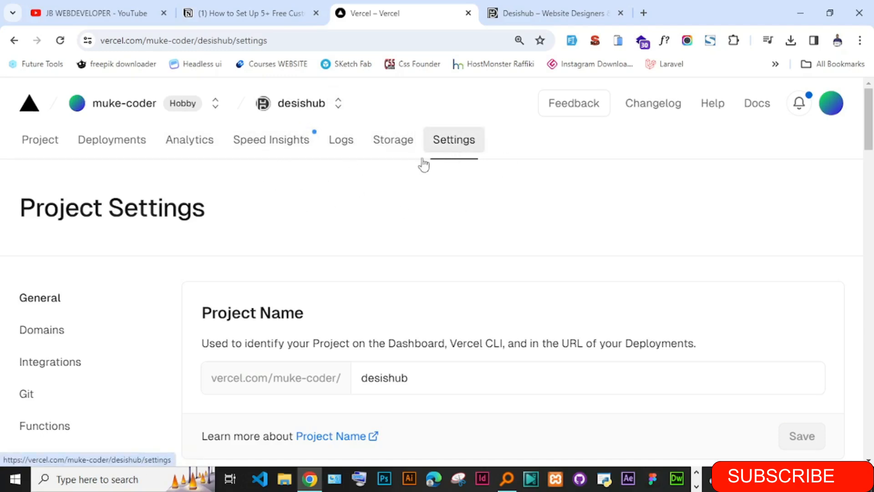
Go to the Domains section of the desishub project's settings
{"action": "left_click_drag", "start_coordinate": [873, 118], "coordinate": [865, 145]}
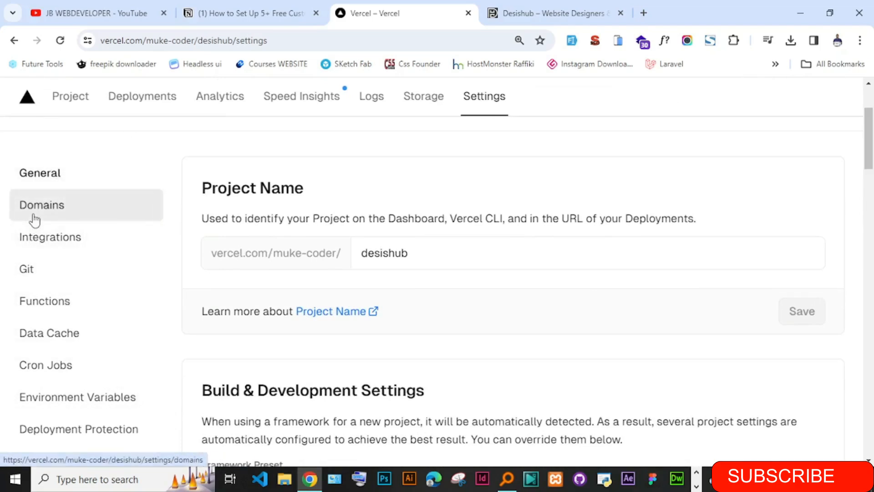
{"action": "left_click", "coordinate": [55, 219]}
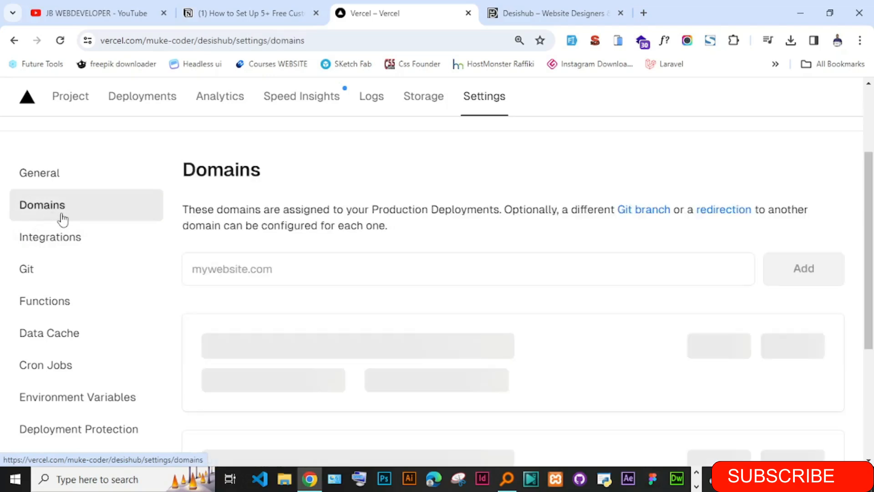
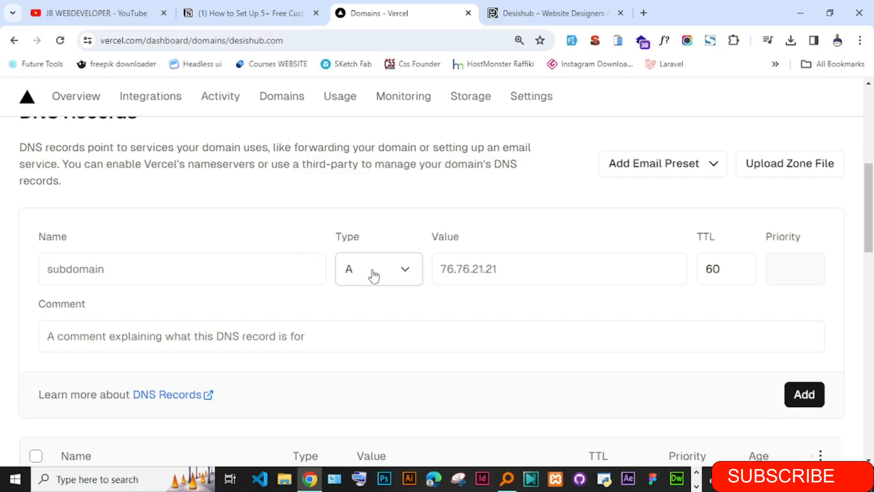
Check the record Type list on Vercel's desishub.com DNS Records form, leaving it unchanged
{"action": "mouse_move", "coordinate": [869, 179]}
{"action": "left_mouse_down"}
{"action": "mouse_move", "coordinate": [869, 210]}
{"action": "mouse_move", "coordinate": [860, 172]}
{"action": "left_mouse_up"}
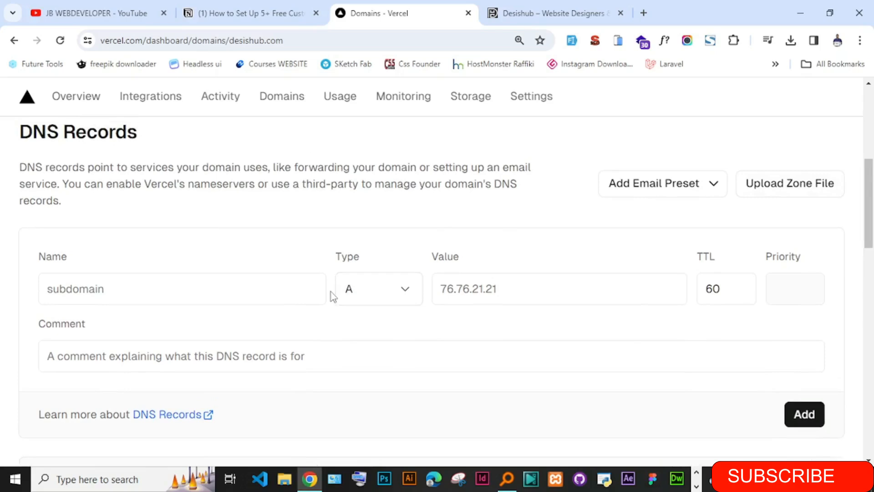
{"action": "left_click", "coordinate": [386, 298]}
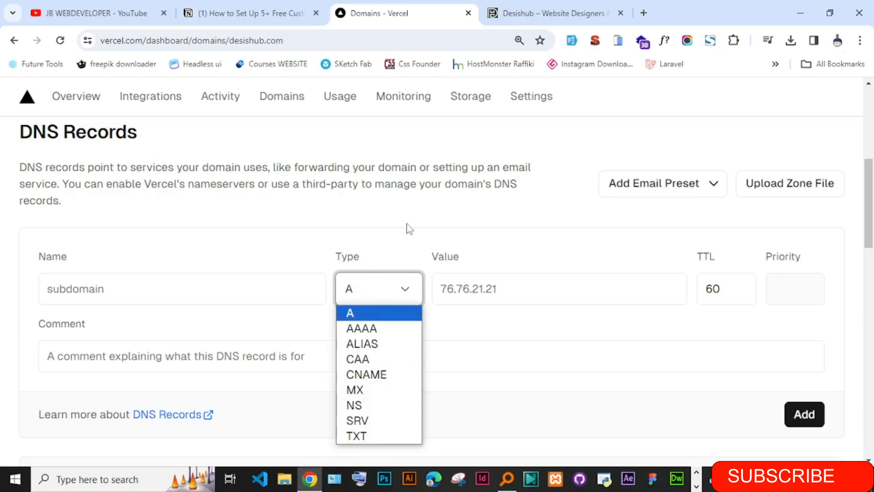
{"action": "left_click", "coordinate": [697, 487]}
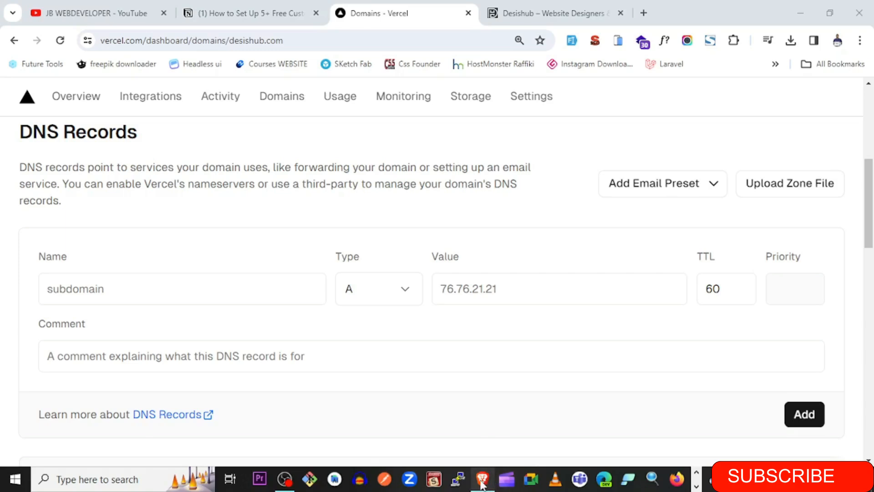
Bring up Zoho's domain verification page and point out the add-TXT-record instruction and Name column
{"action": "left_click", "coordinate": [481, 483]}
{"action": "left_click", "coordinate": [280, 258]}
{"action": "left_click_drag", "start_coordinate": [280, 259], "coordinate": [332, 257]}
{"action": "left_click_drag", "start_coordinate": [285, 224], "coordinate": [341, 225]}
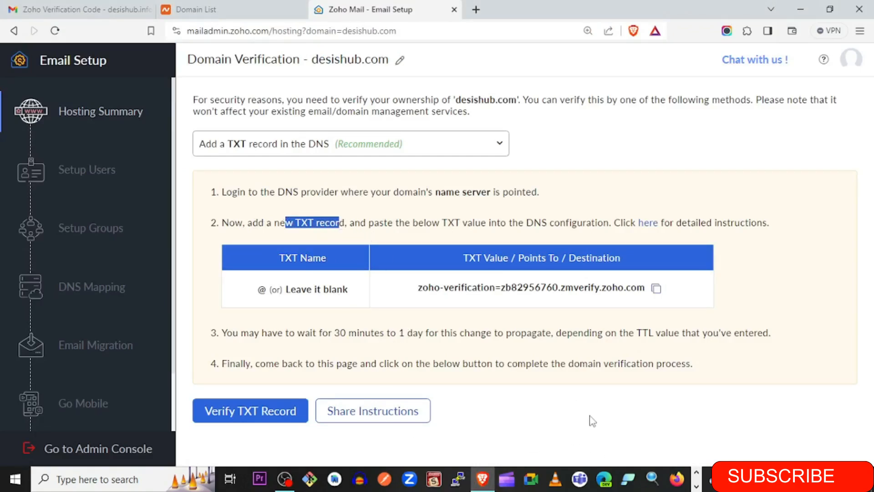
Add a TXT record with Zoho's pasted verification value to desishub.com's Vercel DNS, then return to Zoho
{"action": "left_click", "coordinate": [696, 473]}
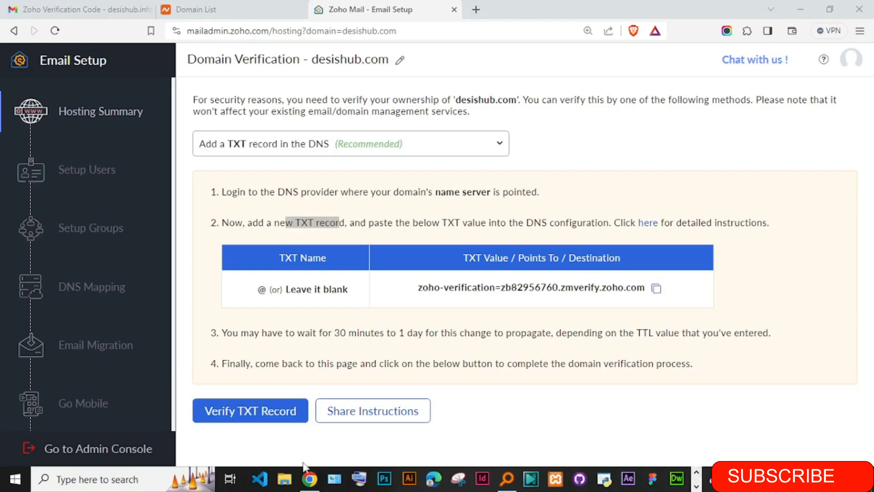
{"action": "left_click", "coordinate": [309, 478]}
{"action": "left_click", "coordinate": [381, 301]}
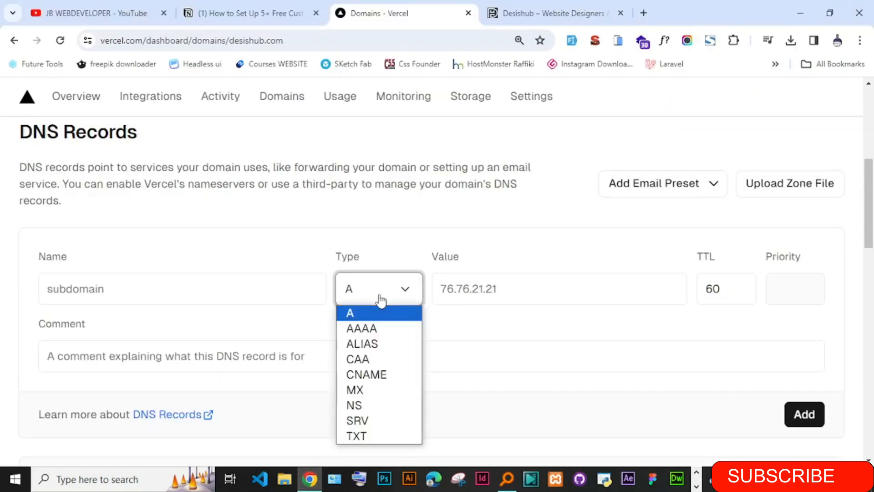
{"action": "left_click", "coordinate": [366, 436]}
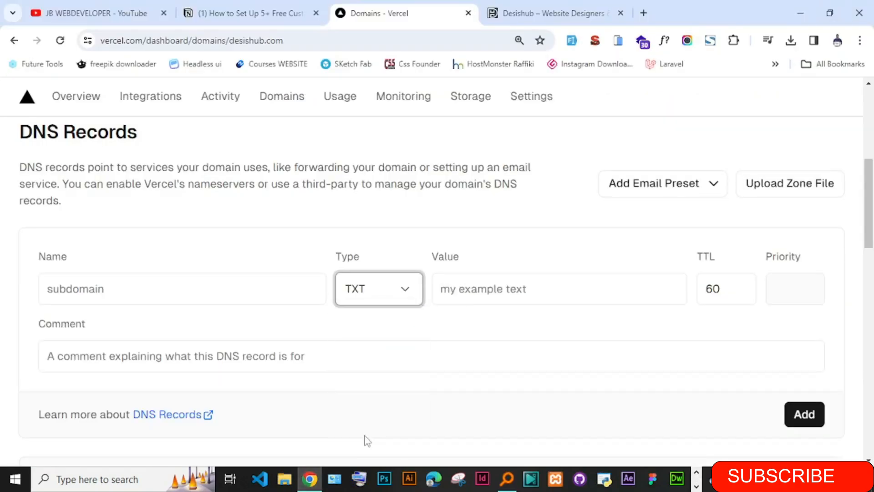
{"action": "left_click", "coordinate": [477, 287]}
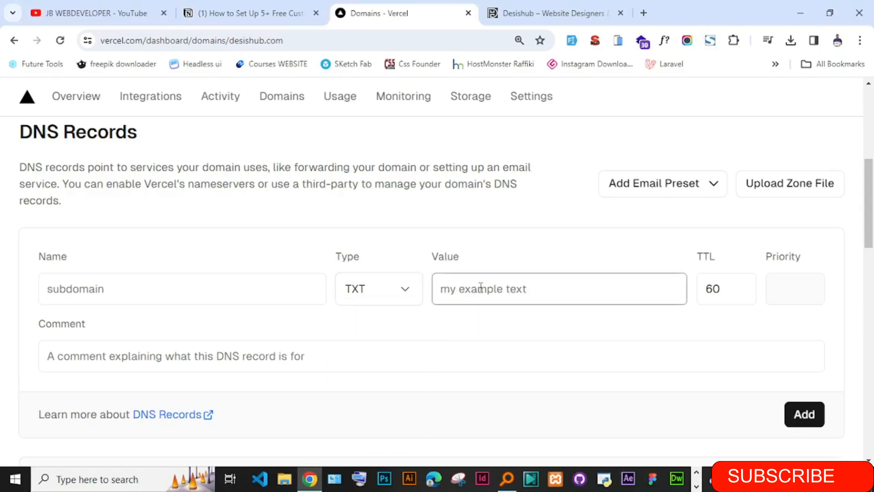
{"action": "type", "text": "zoho-verification=zb82956760.zmverify.zoho.com"}
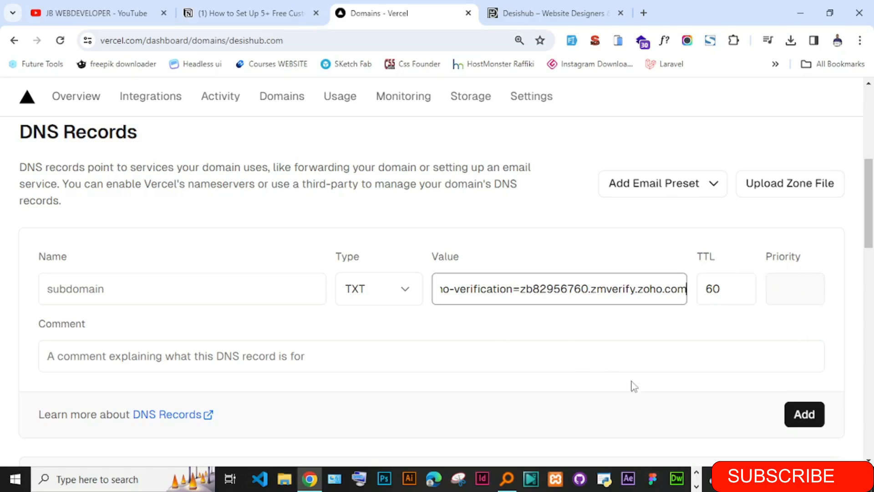
{"action": "left_click", "coordinate": [797, 416]}
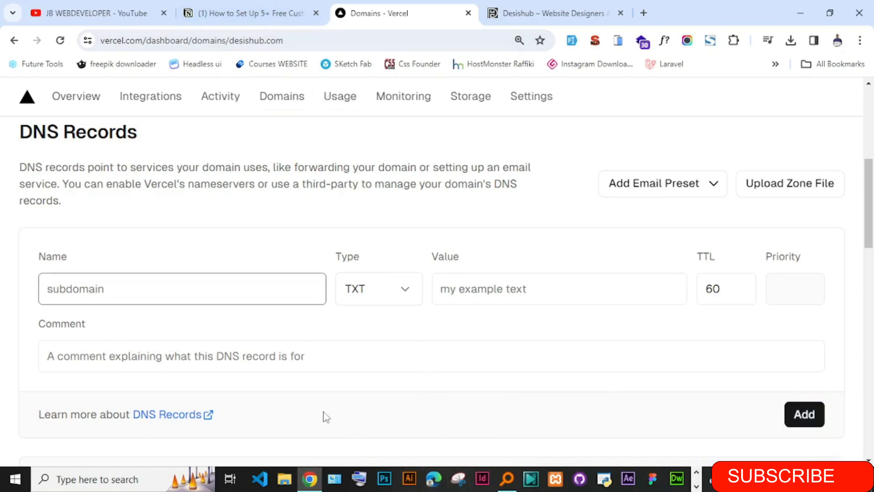
{"action": "left_click", "coordinate": [696, 486]}
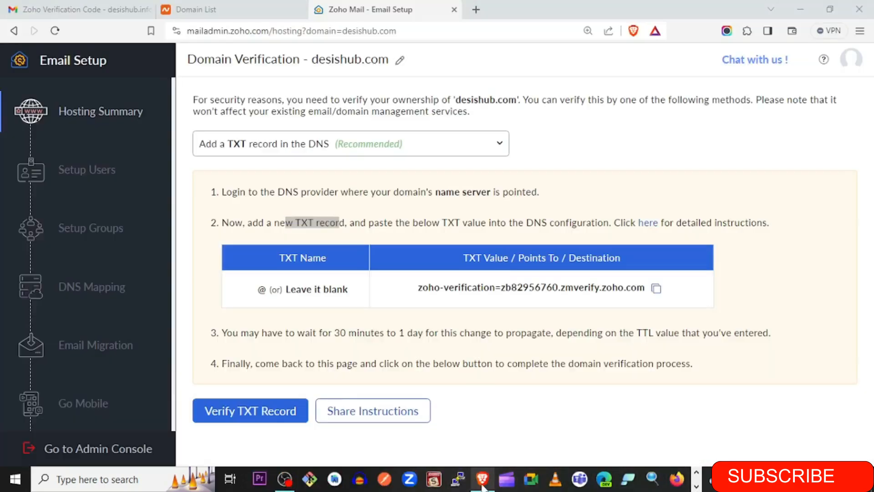
{"action": "left_click", "coordinate": [483, 479]}
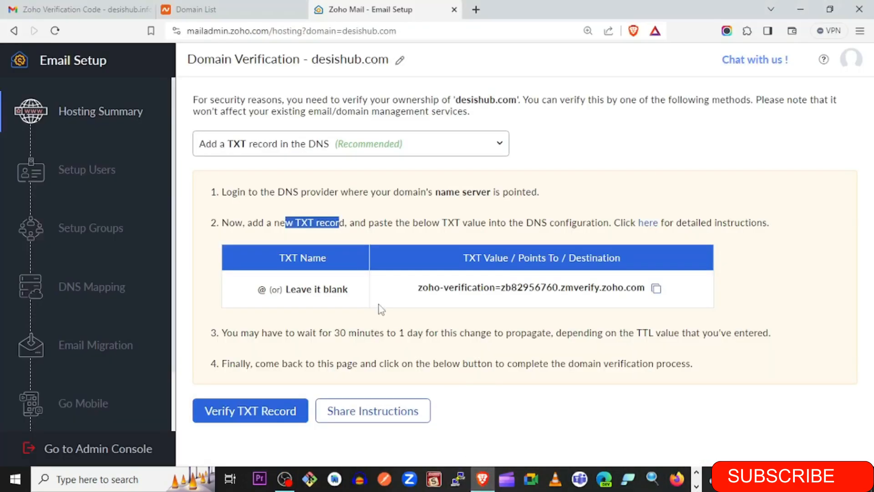
Review Zoho's TXT verification steps and 30-minute-to-1-day propagation note, then verify desishub.com's TXT record
{"action": "left_click", "coordinate": [217, 249]}
{"action": "left_click_drag", "start_coordinate": [221, 191], "coordinate": [395, 192]}
{"action": "left_click_drag", "start_coordinate": [221, 223], "coordinate": [337, 225]}
{"action": "left_click_drag", "start_coordinate": [393, 222], "coordinate": [464, 224]}
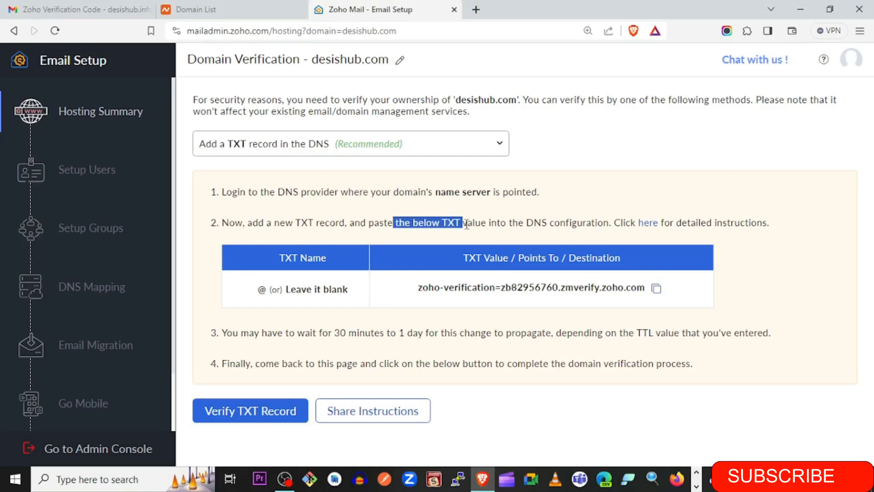
{"action": "left_click_drag", "start_coordinate": [233, 334], "coordinate": [731, 332]}
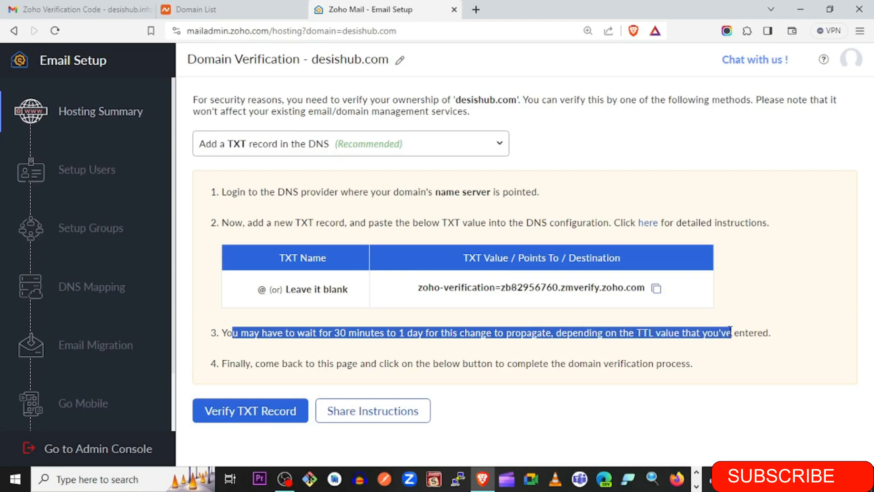
{"action": "left_click_drag", "start_coordinate": [777, 336], "coordinate": [351, 343]}
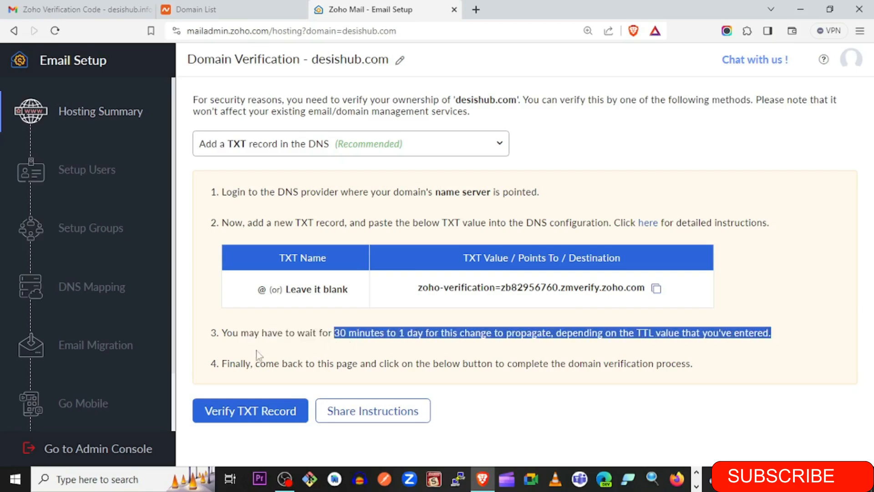
{"action": "left_click_drag", "start_coordinate": [218, 367], "coordinate": [873, 250]}
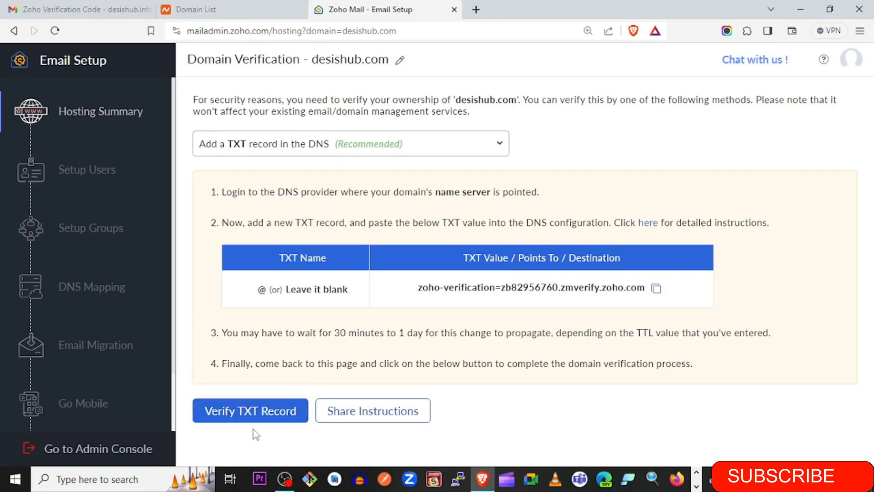
{"action": "left_click", "coordinate": [238, 416]}
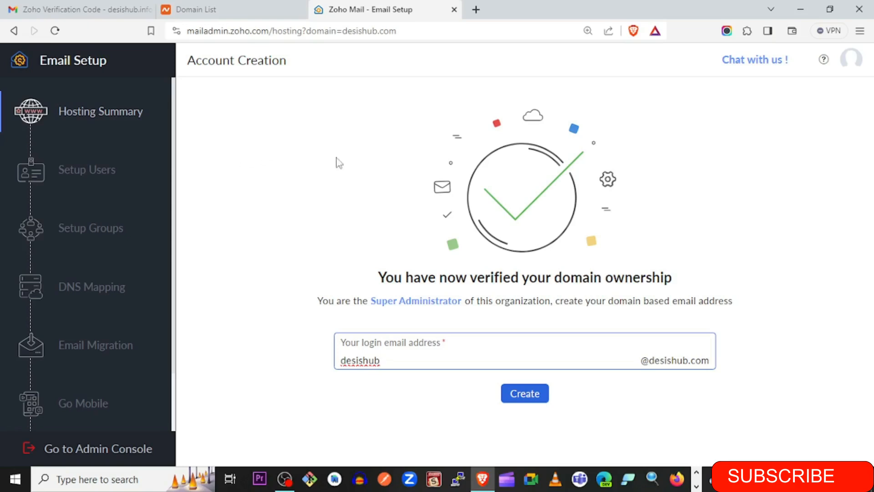
{"action": "left_click_drag", "start_coordinate": [378, 278], "coordinate": [654, 281]}
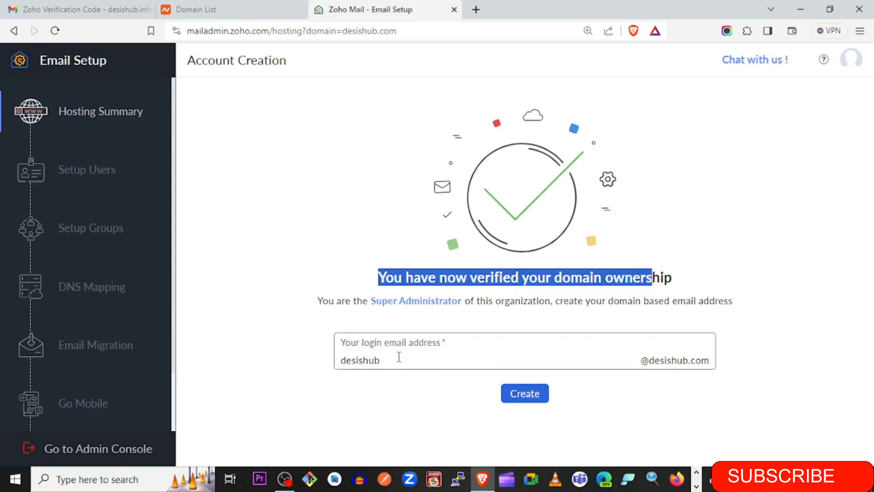
{"action": "left_click_drag", "start_coordinate": [399, 356], "coordinate": [311, 363]}
{"action": "type", "text": "a"}
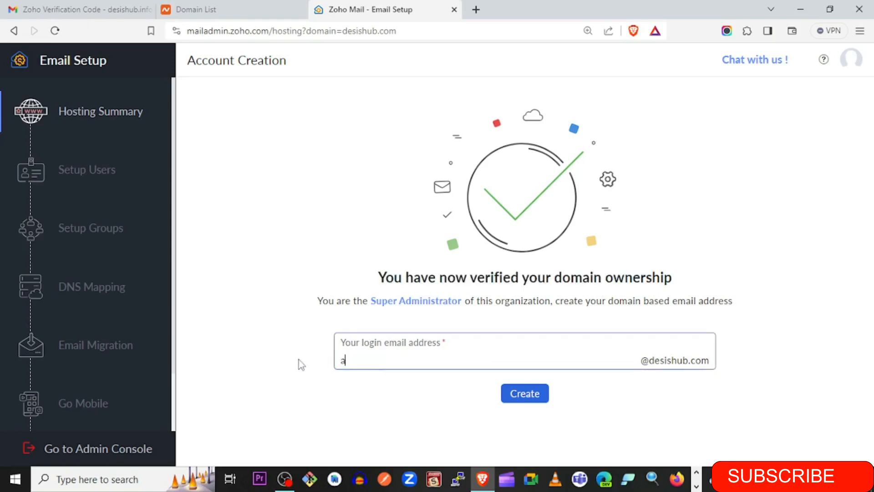
{"action": "type", "text": "dmin"}
{"action": "left_click", "coordinate": [525, 394]}
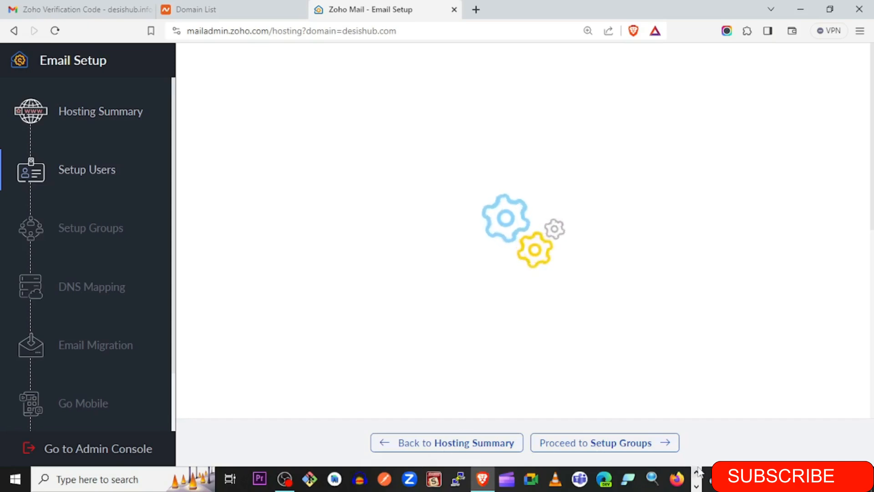
{"action": "left_click", "coordinate": [697, 485]}
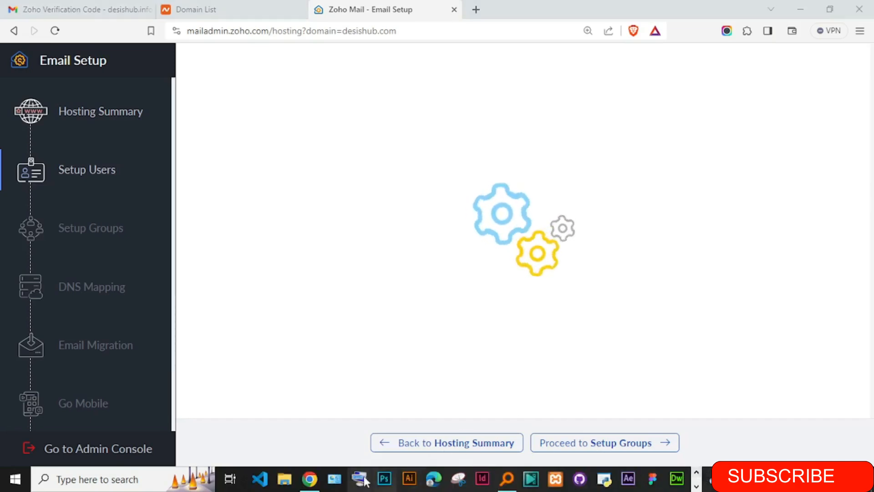
Open the Notion setup guide in Chrome and highlight its domain verify instruction
{"action": "left_click", "coordinate": [310, 478]}
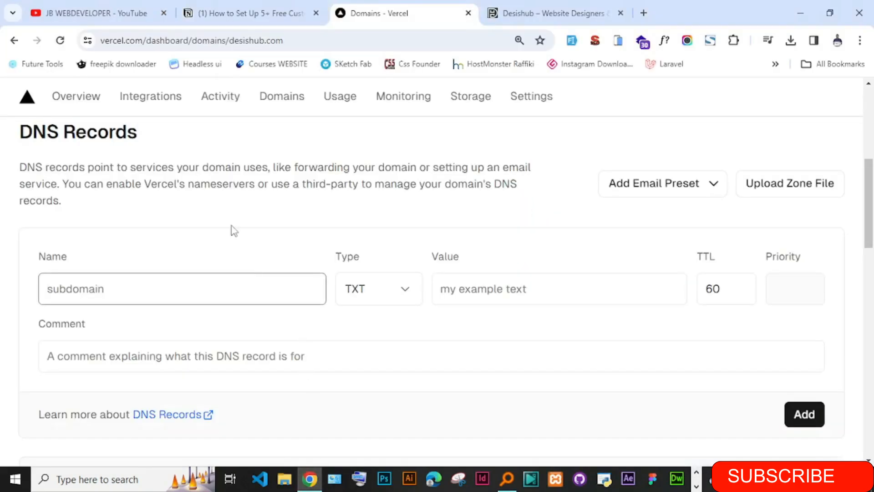
{"action": "left_click", "coordinate": [269, 13]}
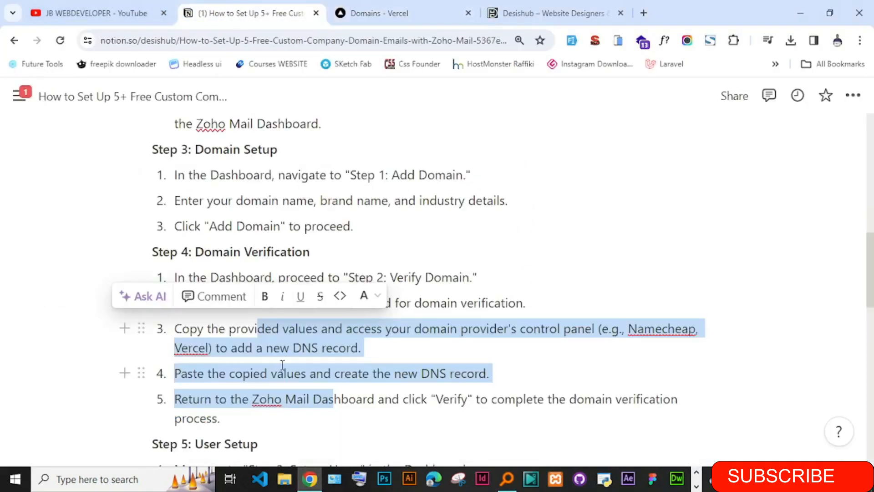
{"action": "left_click", "coordinate": [272, 389]}
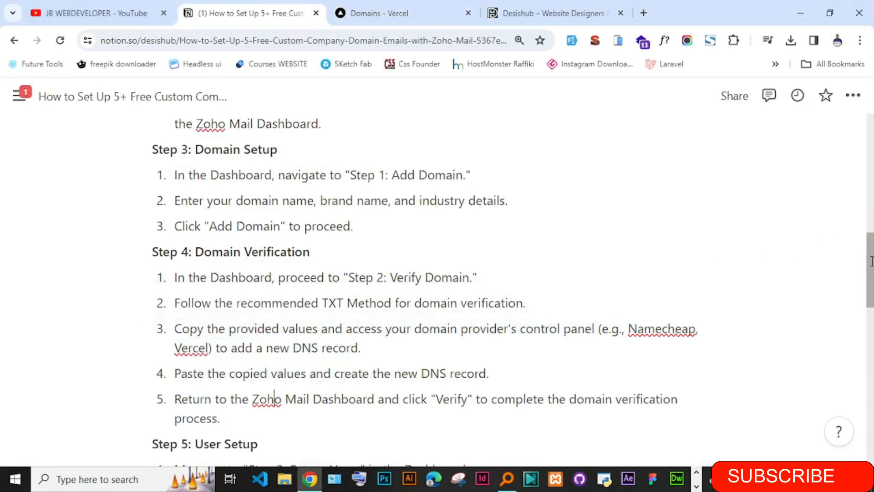
{"action": "scroll", "coordinate": [871, 264], "scroll_direction": "down", "scroll_amount": 1}
{"action": "scroll", "coordinate": [870, 273], "scroll_direction": "down", "scroll_amount": 2}
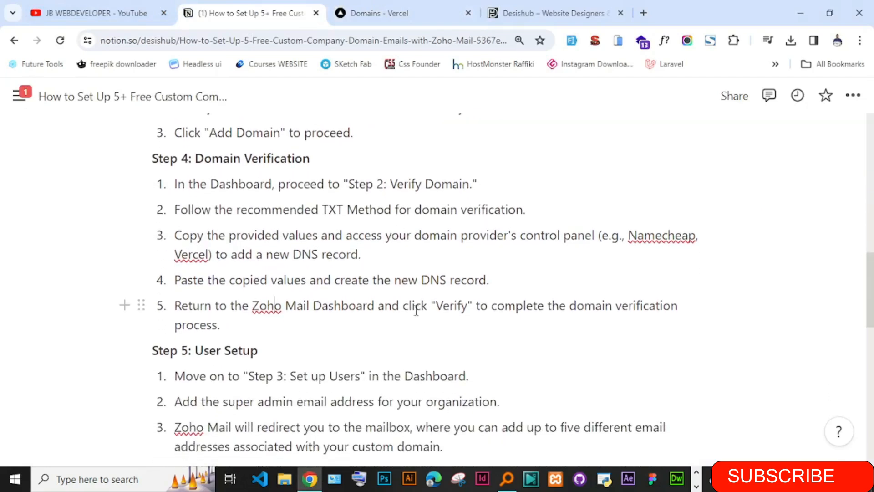
{"action": "left_click_drag", "start_coordinate": [395, 304], "coordinate": [691, 299]}
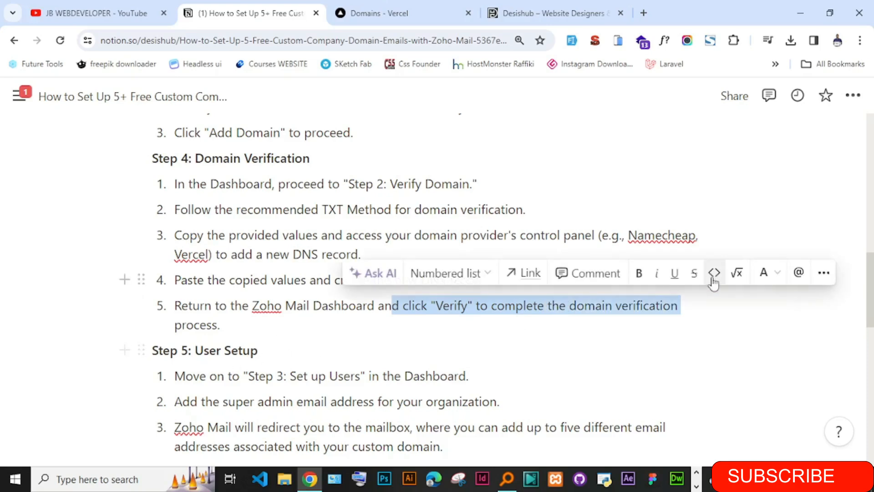
{"action": "scroll", "coordinate": [666, 278], "scroll_direction": "down", "scroll_amount": 2}
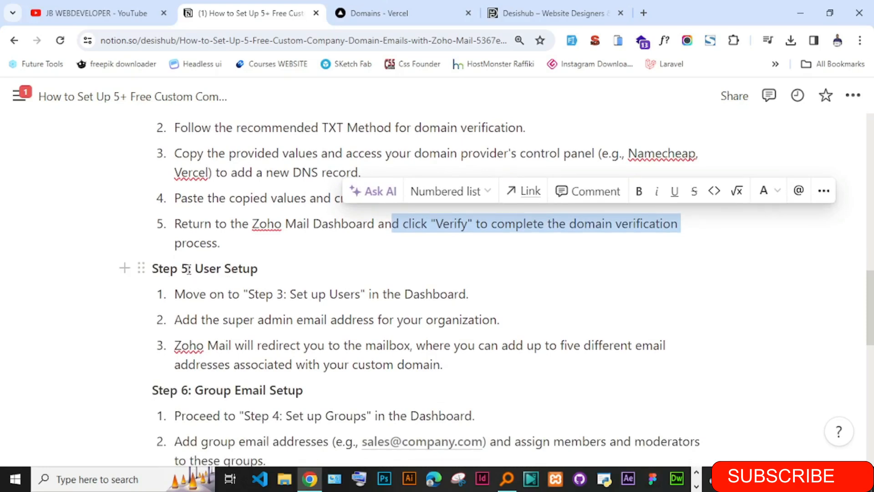
Highlight the guide's User Setup points and the Group Email Setup heading
{"action": "left_click_drag", "start_coordinate": [196, 268], "coordinate": [257, 269]}
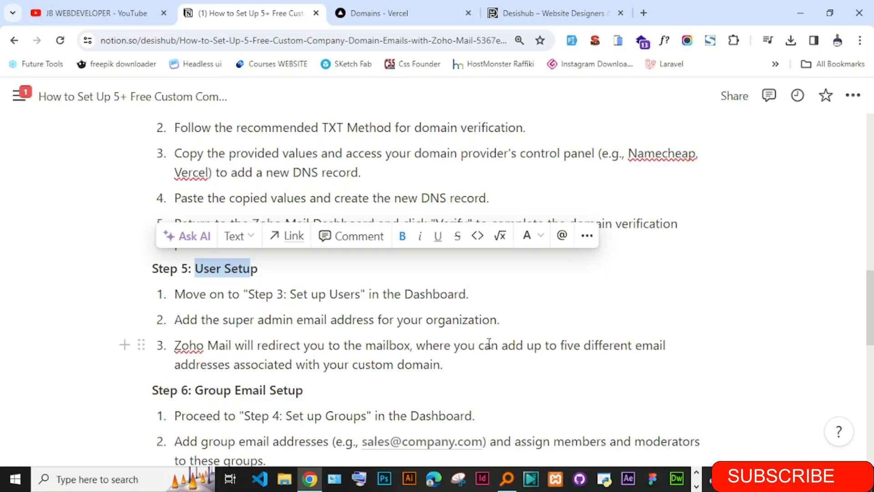
{"action": "left_click_drag", "start_coordinate": [561, 347], "coordinate": [669, 341]}
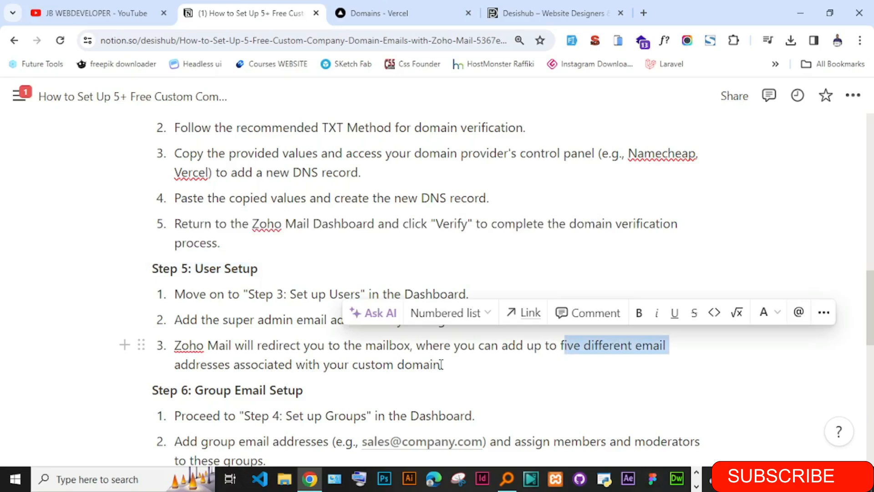
{"action": "left_click_drag", "start_coordinate": [443, 364], "coordinate": [305, 363]}
{"action": "left_click", "coordinate": [288, 363]}
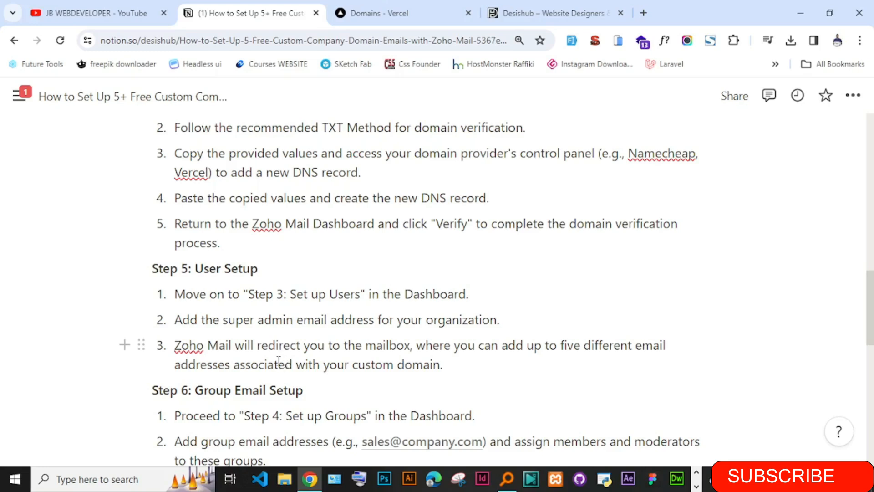
{"action": "left_click_drag", "start_coordinate": [446, 362], "coordinate": [217, 323]}
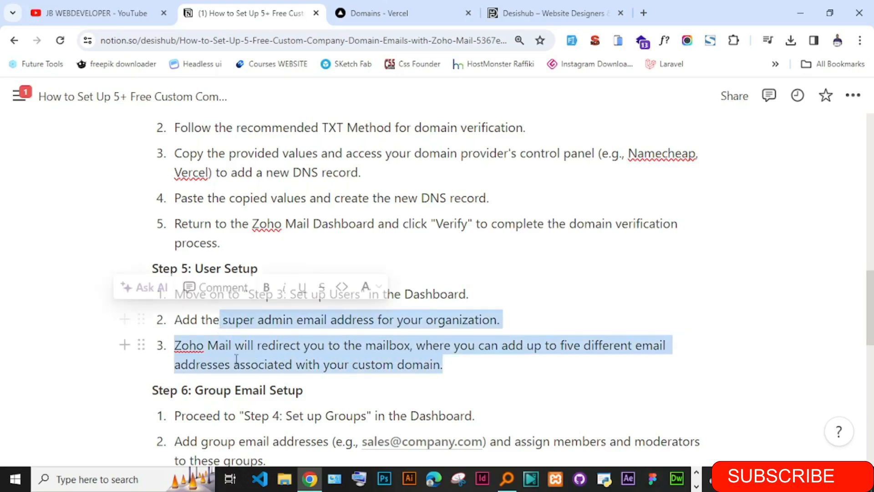
{"action": "left_click_drag", "start_coordinate": [196, 389], "coordinate": [305, 390]}
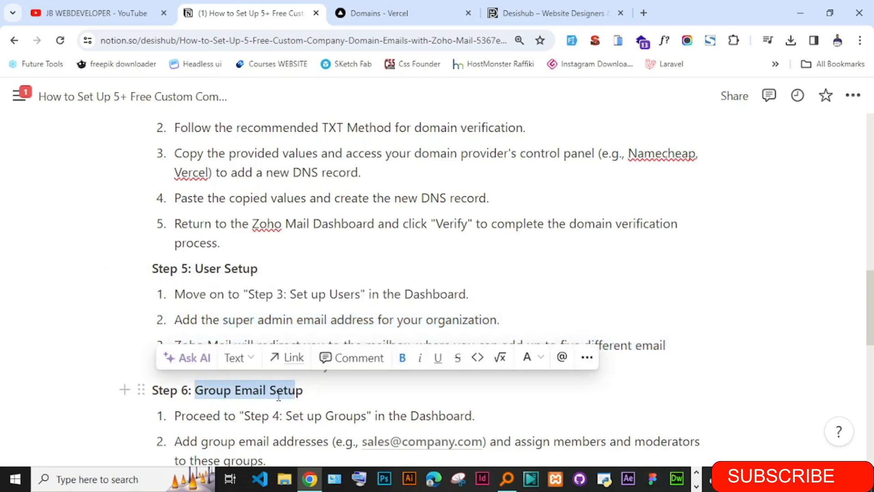
{"action": "left_click", "coordinate": [279, 395]}
{"action": "left_click_drag", "start_coordinate": [303, 391], "coordinate": [199, 388]}
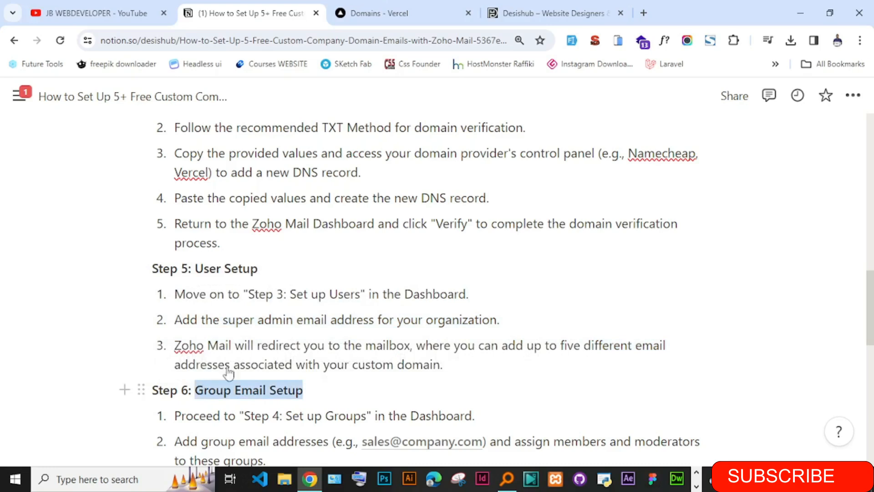
{"action": "left_click", "coordinate": [315, 321]}
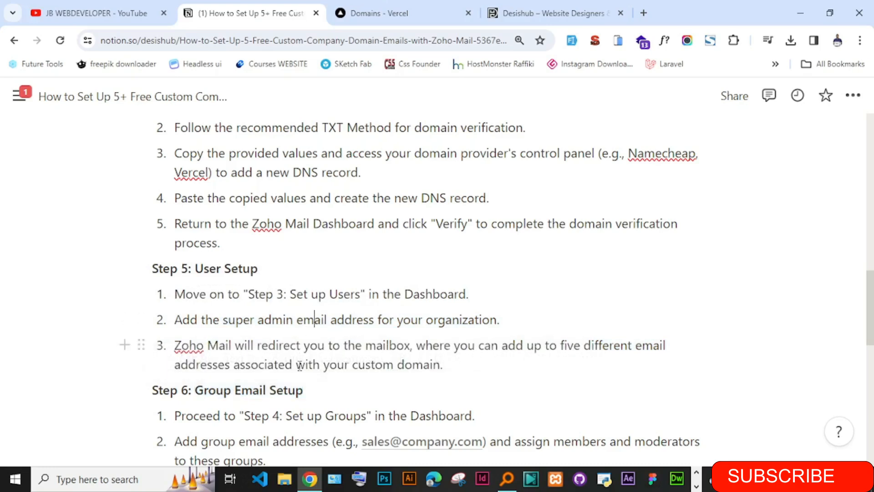
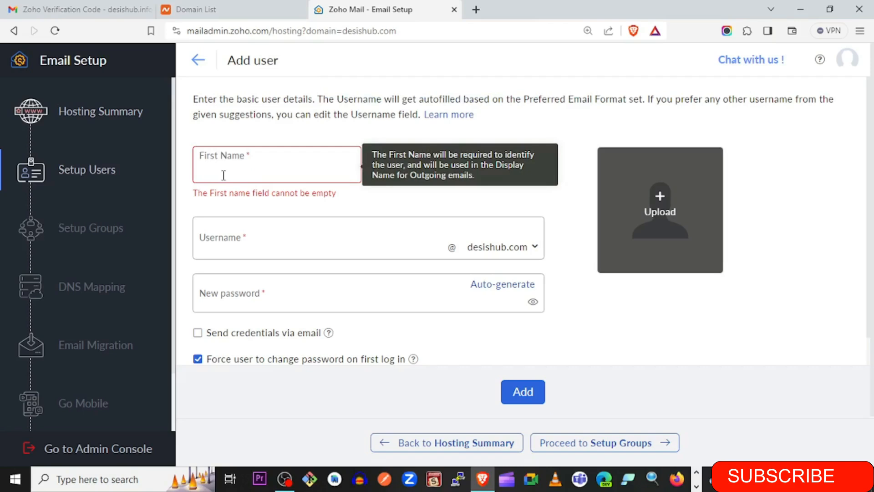
Fill in the new user's first name and last name
{"action": "type", "text": "MUKE"}
{"action": "key", "text": "Tab"}
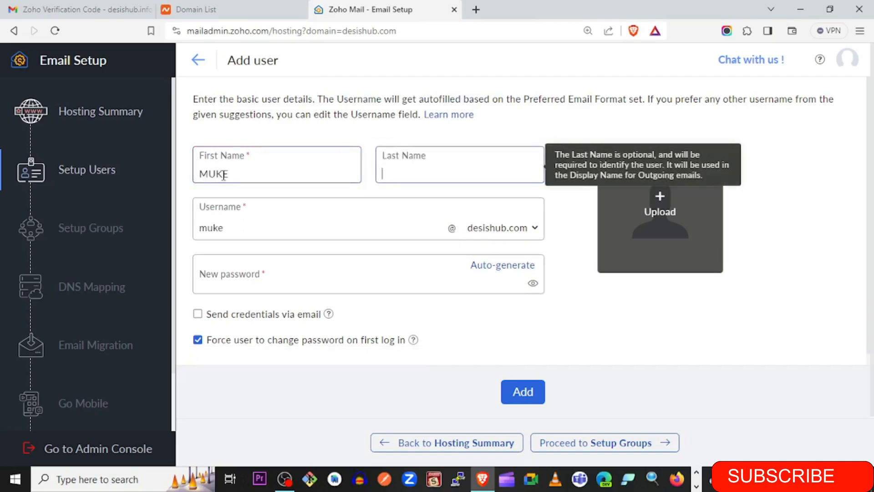
{"action": "type", "text": "JOHNBAPTIST"}
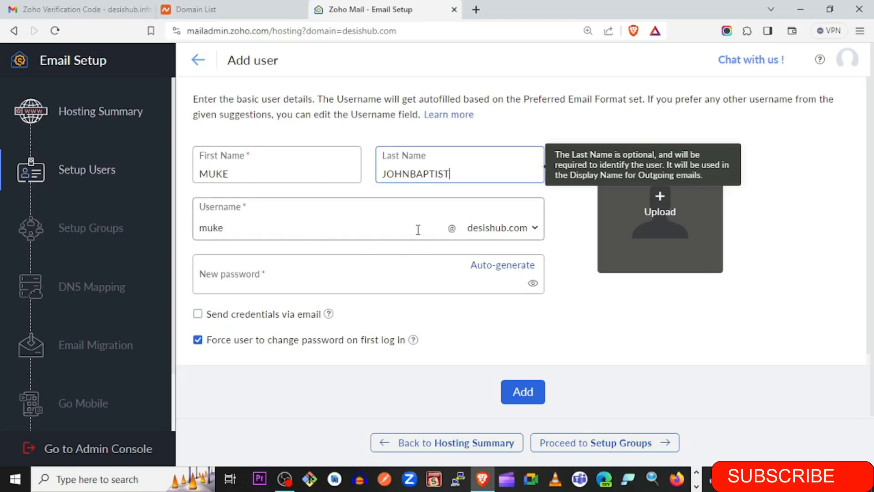
Replace the autofilled username with a short two-letter username
{"action": "left_click_drag", "start_coordinate": [244, 228], "coordinate": [207, 229]}
{"action": "left_click", "coordinate": [283, 225]}
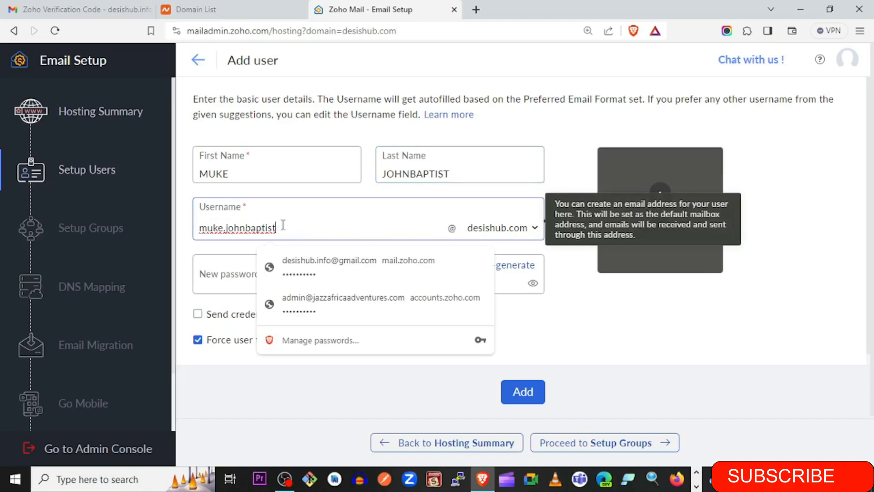
{"action": "left_click_drag", "start_coordinate": [283, 225], "coordinate": [179, 230]}
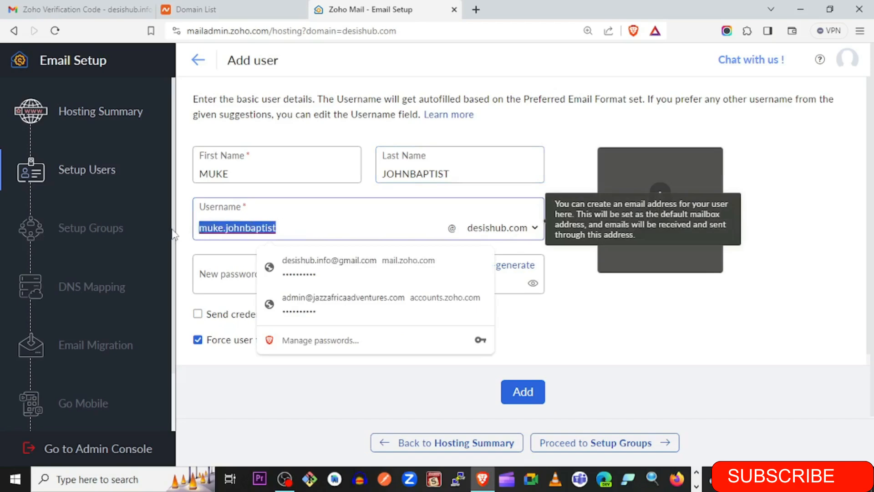
{"action": "type", "text": "jb"}
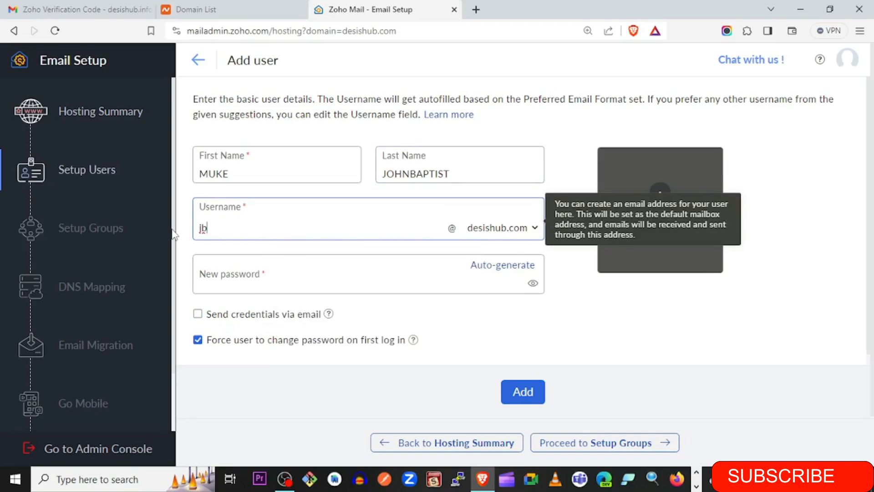
{"action": "left_click", "coordinate": [182, 257]}
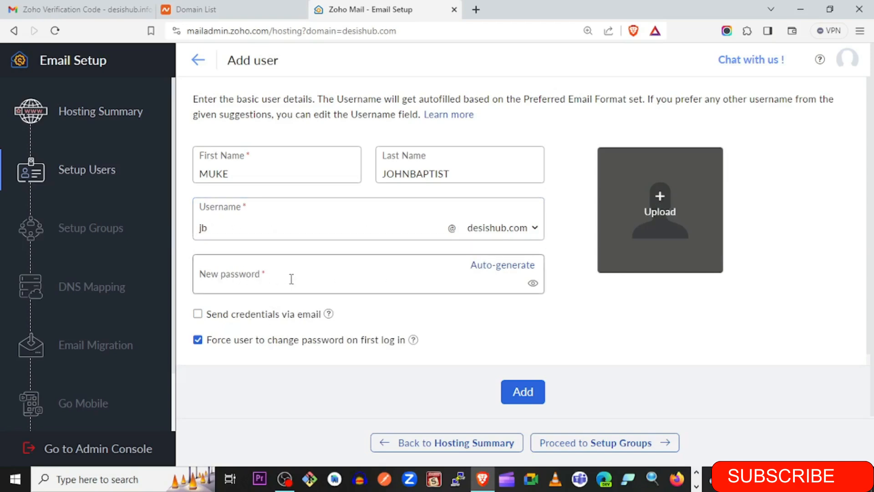
Try auto-generated passwords, then replace them with a custom strong password
{"action": "left_click", "coordinate": [211, 278]}
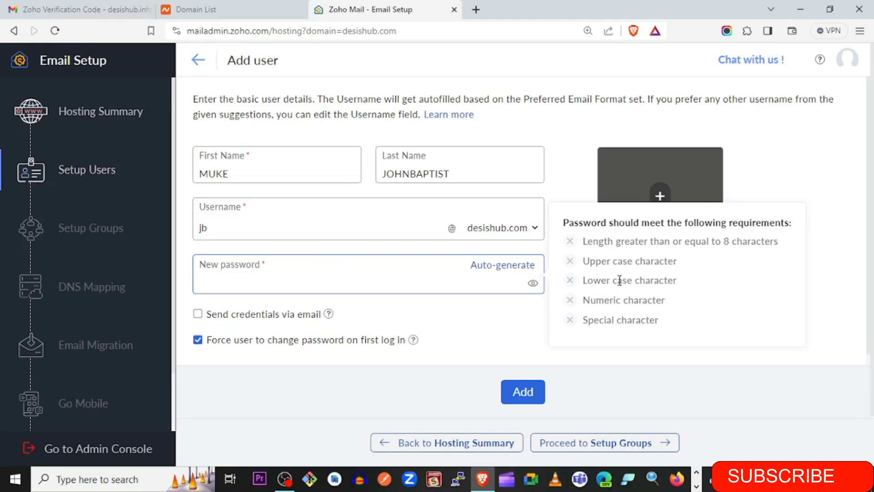
{"action": "left_click", "coordinate": [490, 269]}
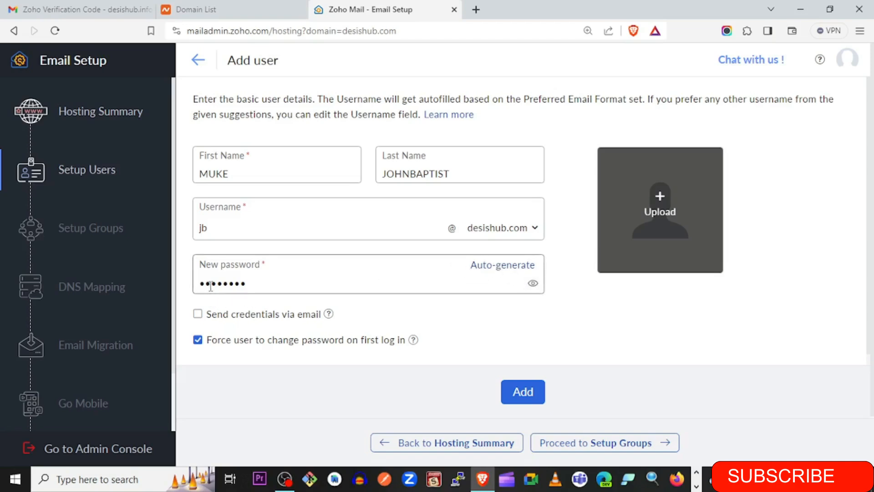
{"action": "left_click_drag", "start_coordinate": [259, 282], "coordinate": [191, 286]}
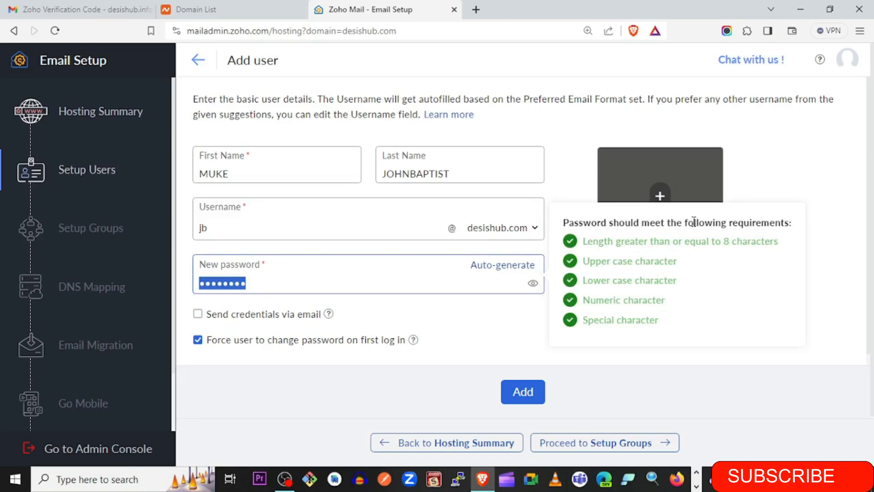
{"action": "left_click", "coordinate": [409, 319]}
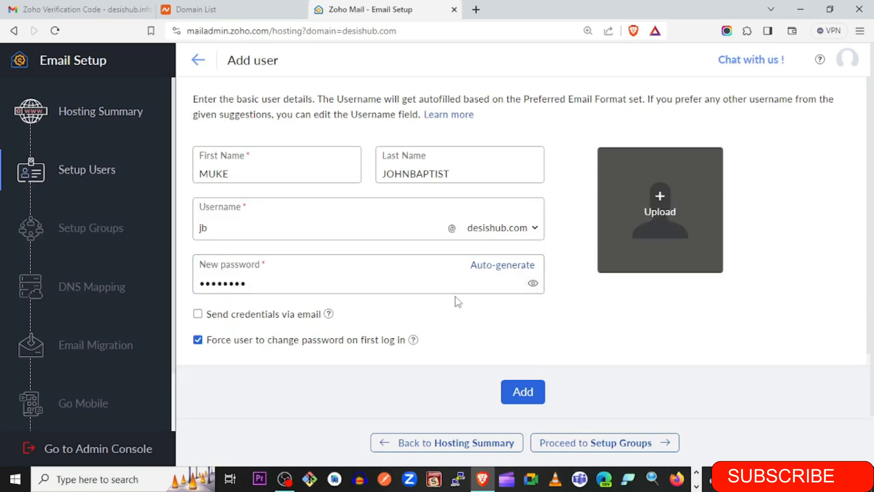
{"action": "left_click", "coordinate": [533, 283]}
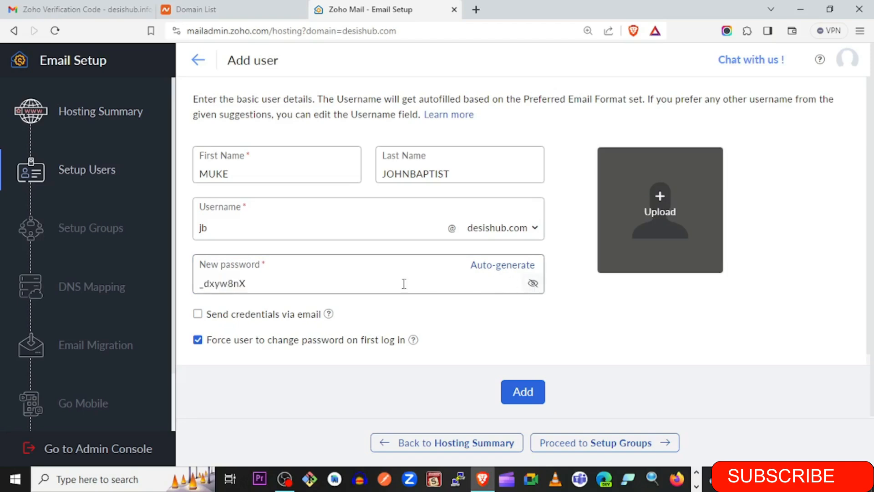
{"action": "left_click", "coordinate": [490, 274]}
{"action": "left_click", "coordinate": [532, 285]}
{"action": "left_click_drag", "start_coordinate": [259, 280], "coordinate": [198, 281]}
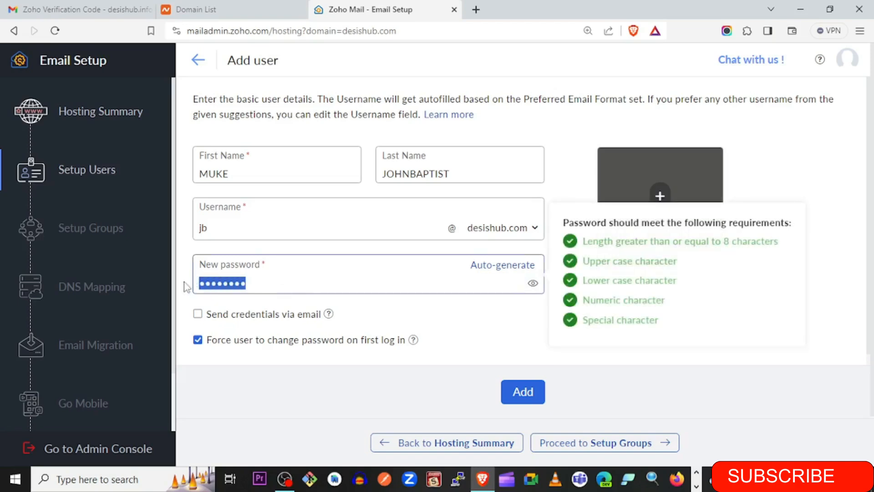
{"action": "type", "text": "J"}
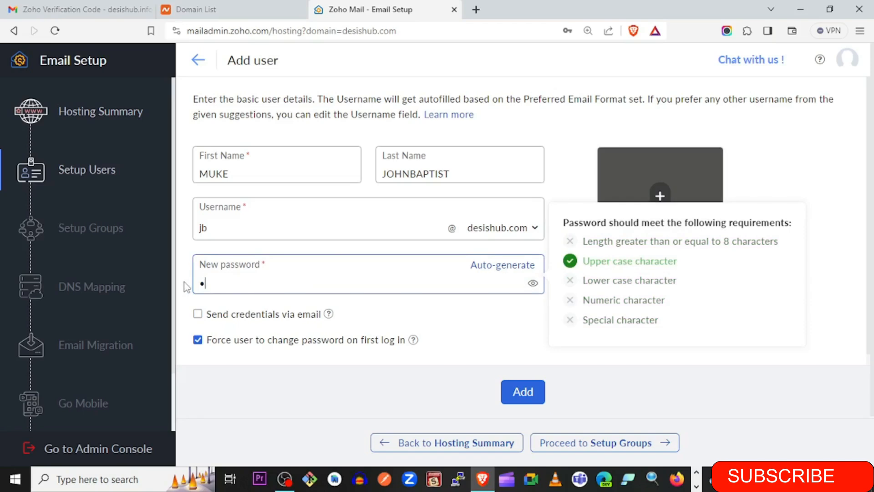
{"action": "type", "text": "o••••••"}
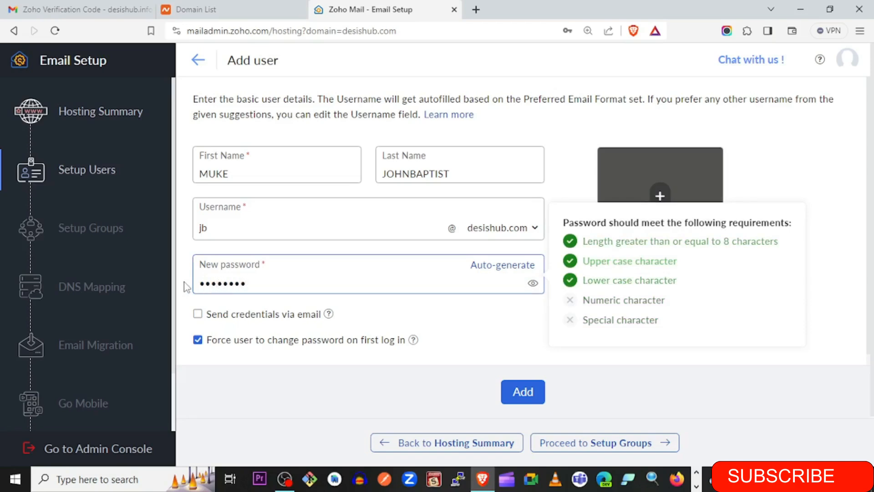
{"action": "type", "text": "••"}
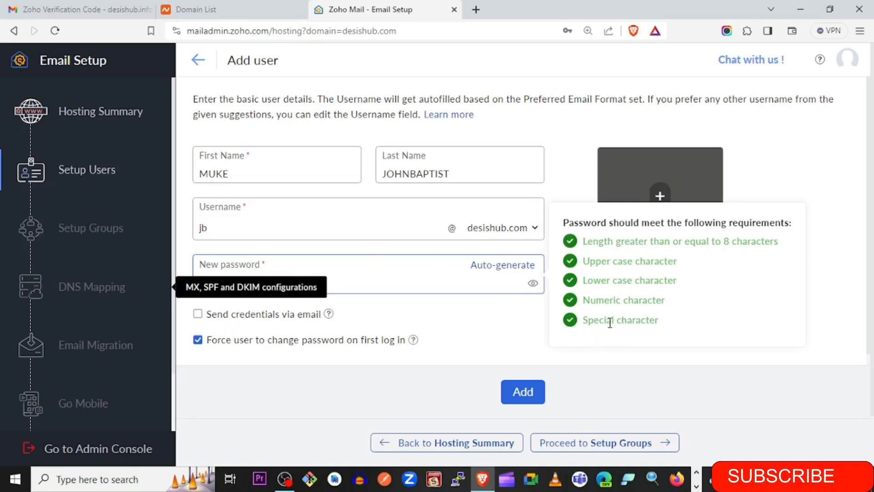
Enable 'Send credentials via email' and create the new user
{"action": "left_click", "coordinate": [252, 374]}
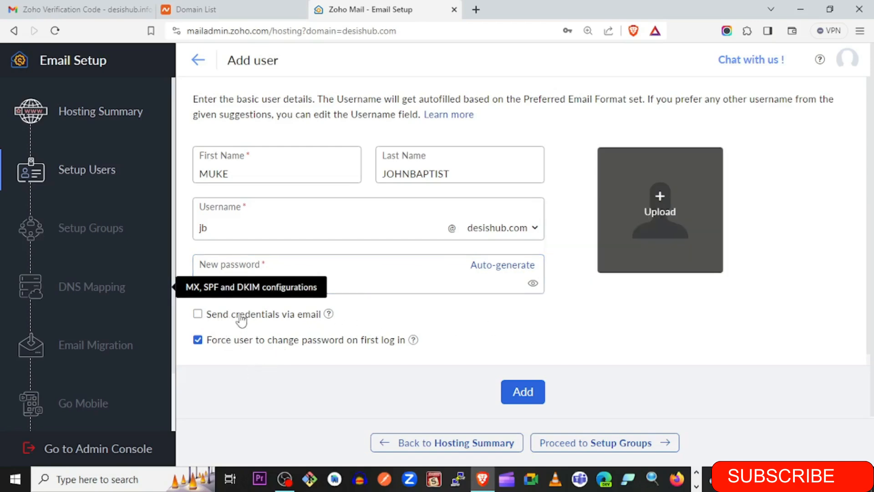
{"action": "left_click", "coordinate": [199, 315]}
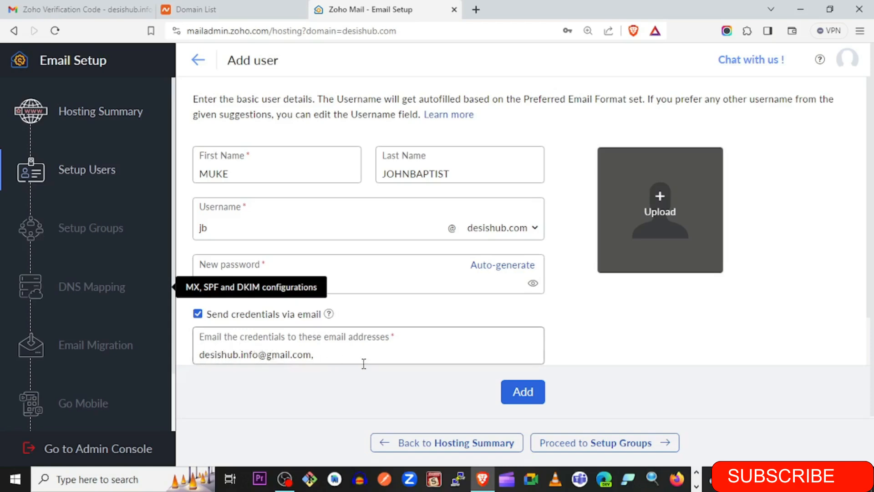
{"action": "left_click", "coordinate": [521, 399]}
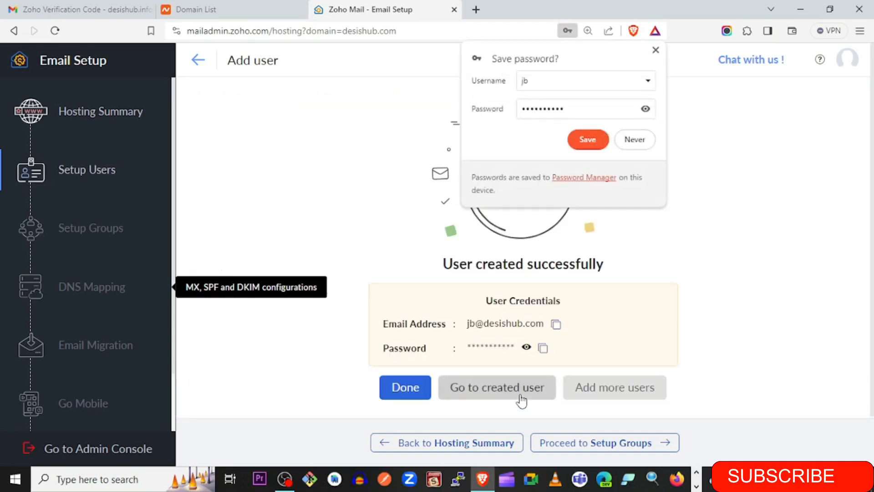
Decline the browser's password save and highlight the success message and credentials
{"action": "left_click", "coordinate": [633, 143]}
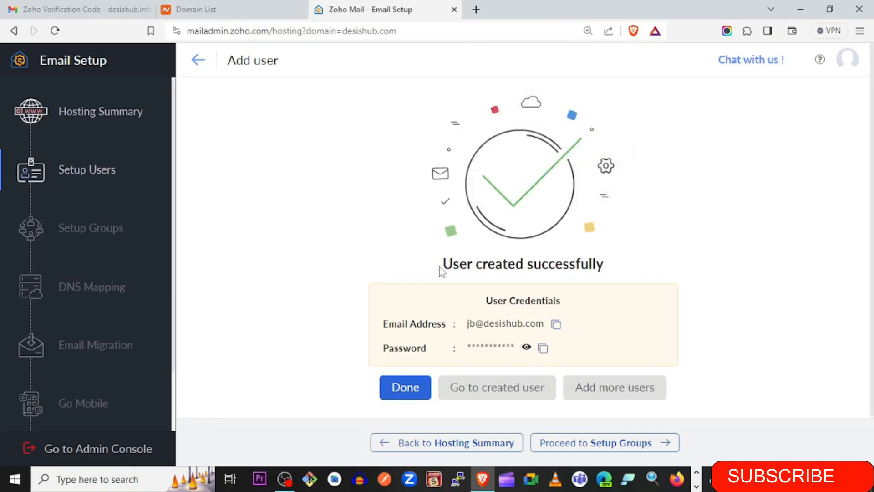
{"action": "left_click_drag", "start_coordinate": [440, 271], "coordinate": [608, 262]}
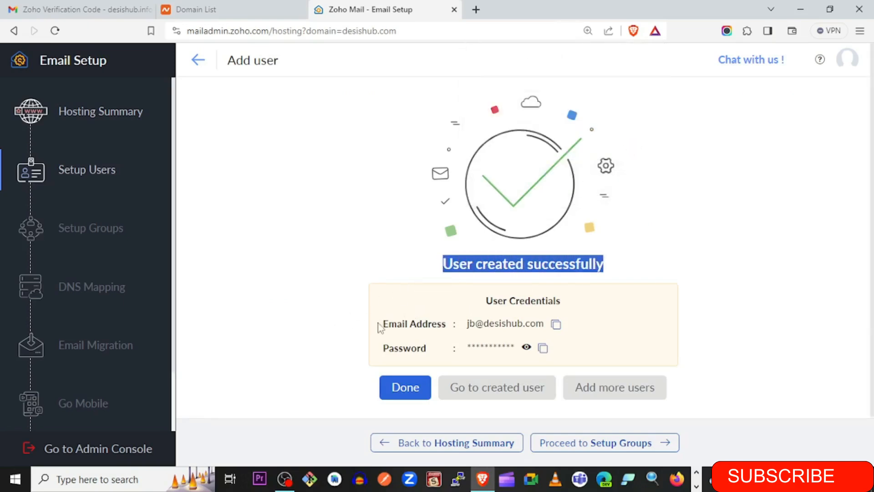
{"action": "left_click_drag", "start_coordinate": [382, 325], "coordinate": [451, 321]}
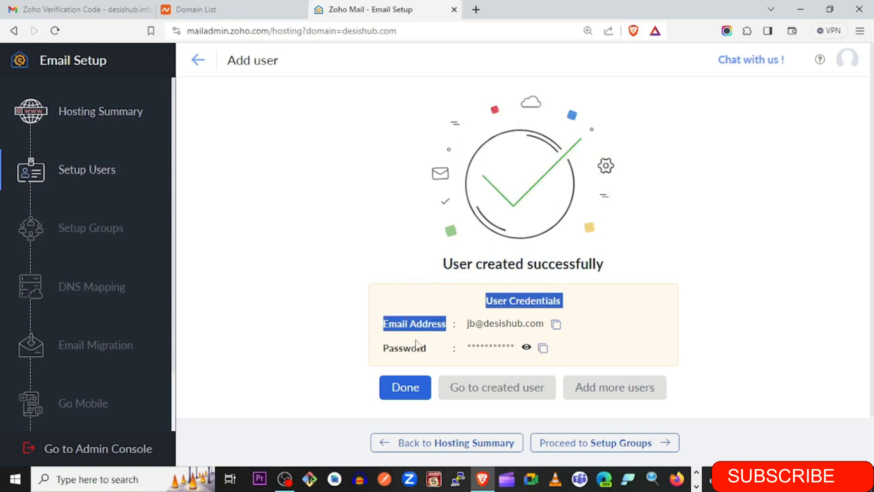
{"action": "left_click_drag", "start_coordinate": [385, 351], "coordinate": [427, 346]}
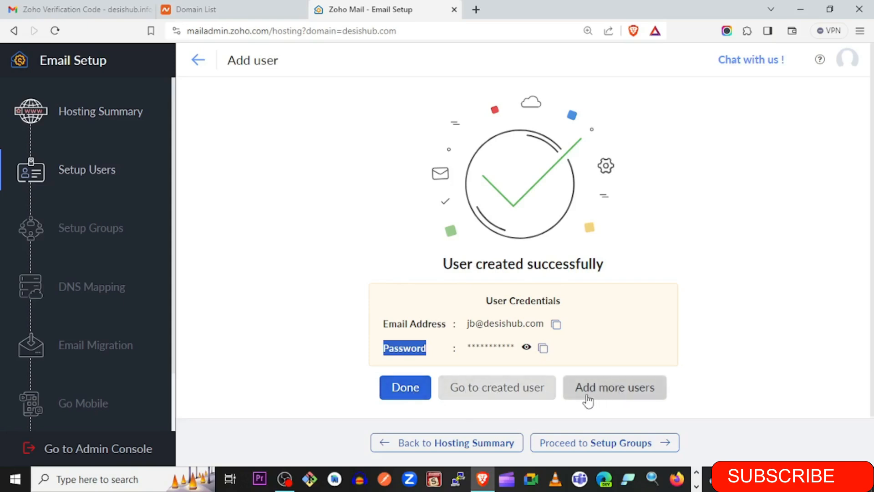
Return to the users list showing 2 users and start adding another user
{"action": "left_click", "coordinate": [406, 393]}
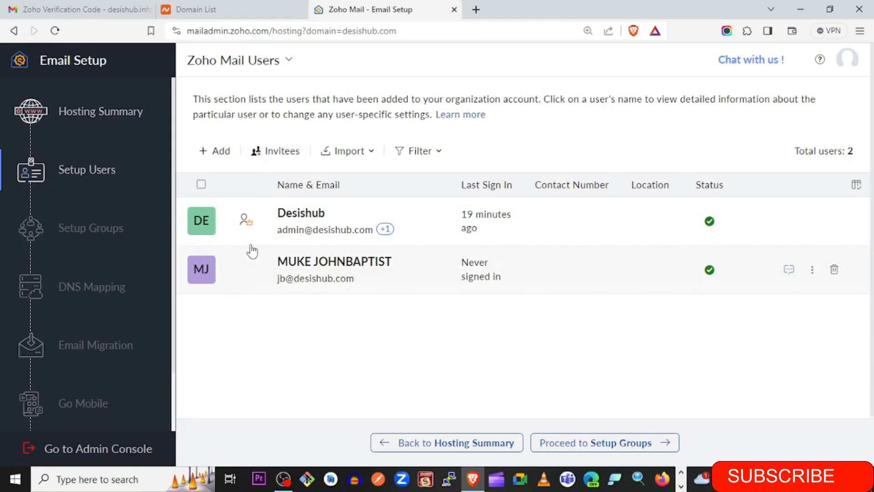
{"action": "left_click", "coordinate": [213, 156]}
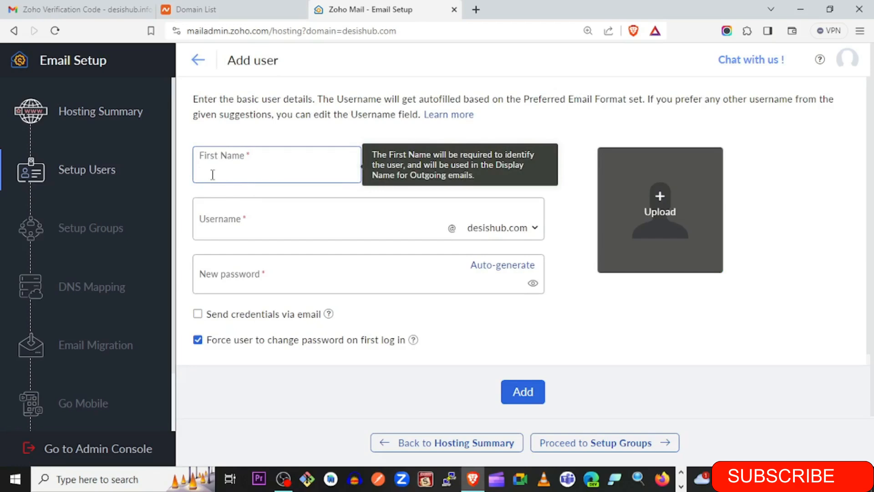
Enter first name SALES so the username autofills to sales on desishub.com
{"action": "type", "text": "SALE"}
{"action": "left_click", "coordinate": [188, 193]}
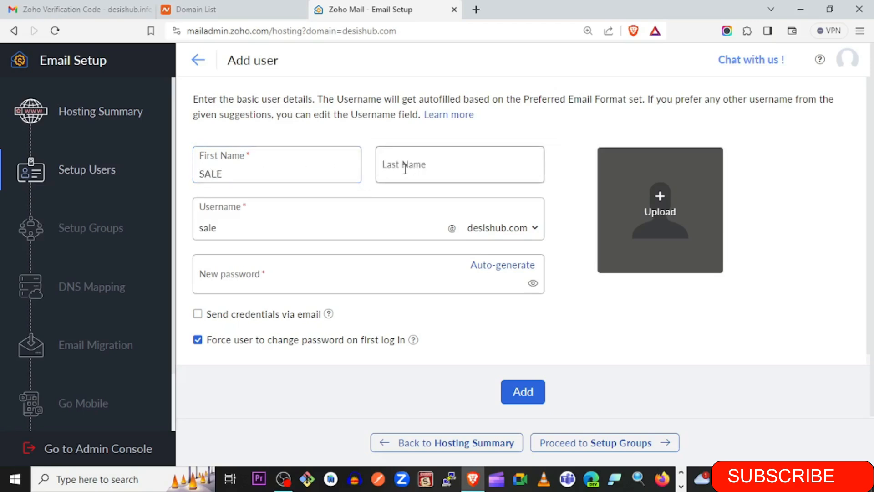
{"action": "left_click", "coordinate": [281, 166]}
{"action": "type", "text": "S"}
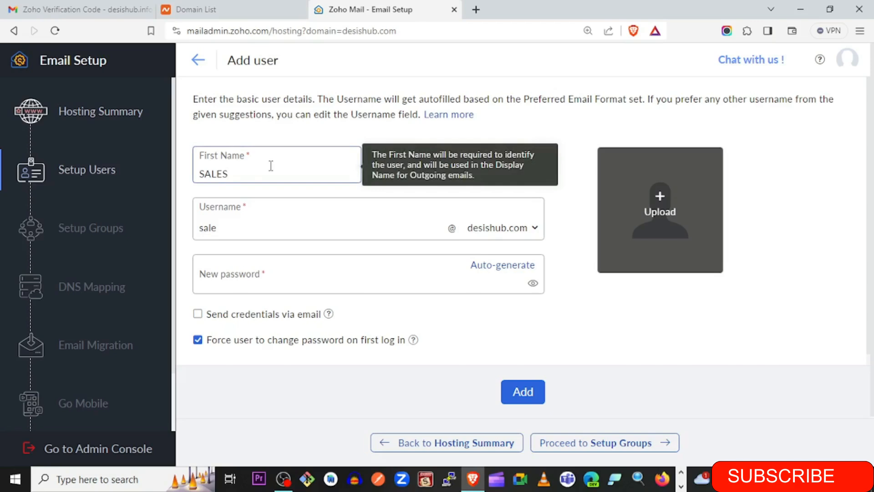
{"action": "left_click", "coordinate": [184, 184]}
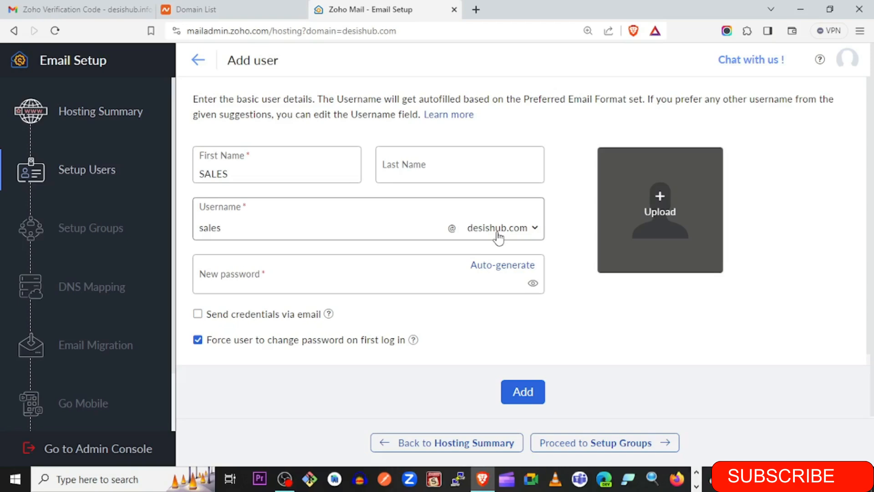
{"action": "left_click", "coordinate": [225, 277]}
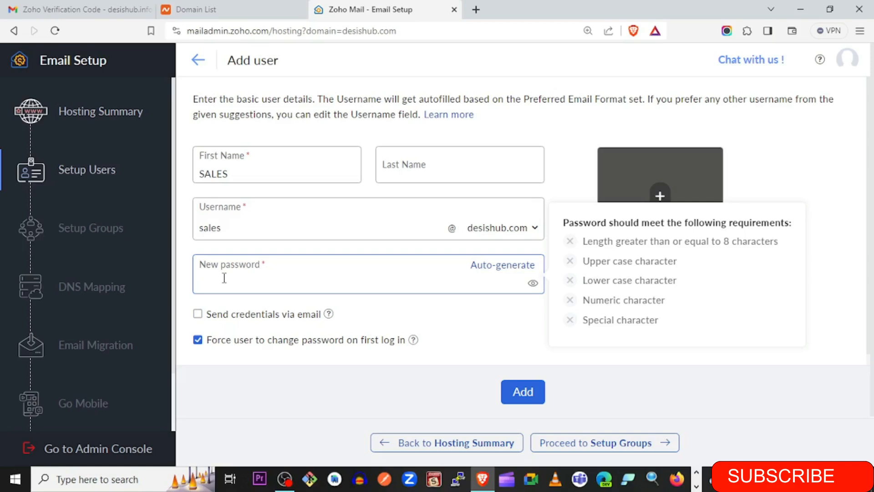
Give the sales user a strong password, email its credentials, and create it
{"action": "type", "text": "•••"}
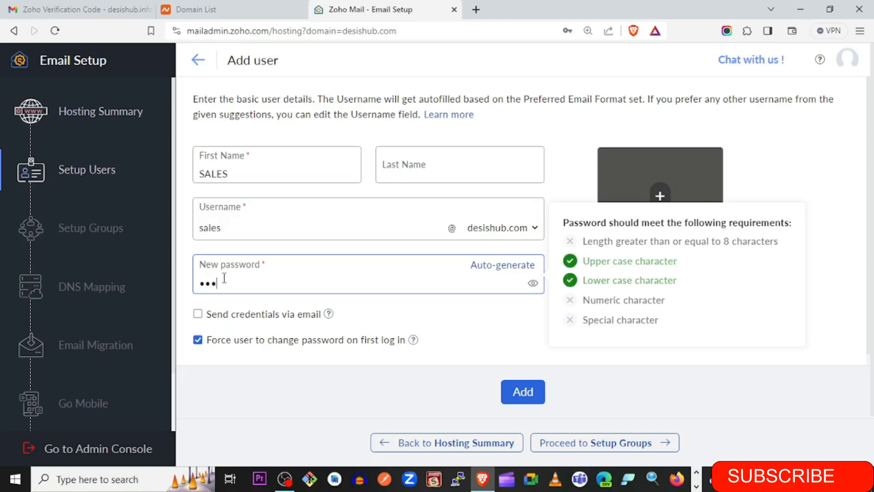
{"action": "type", "text": "•••••••"}
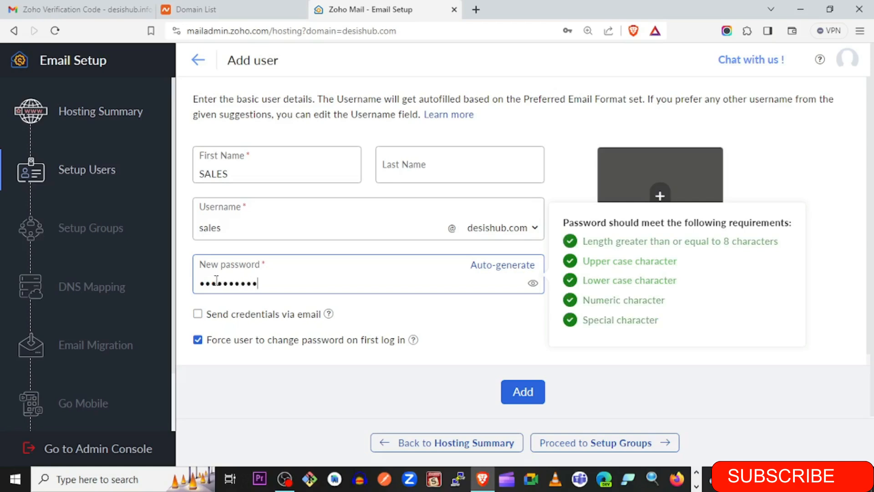
{"action": "left_click", "coordinate": [198, 314]}
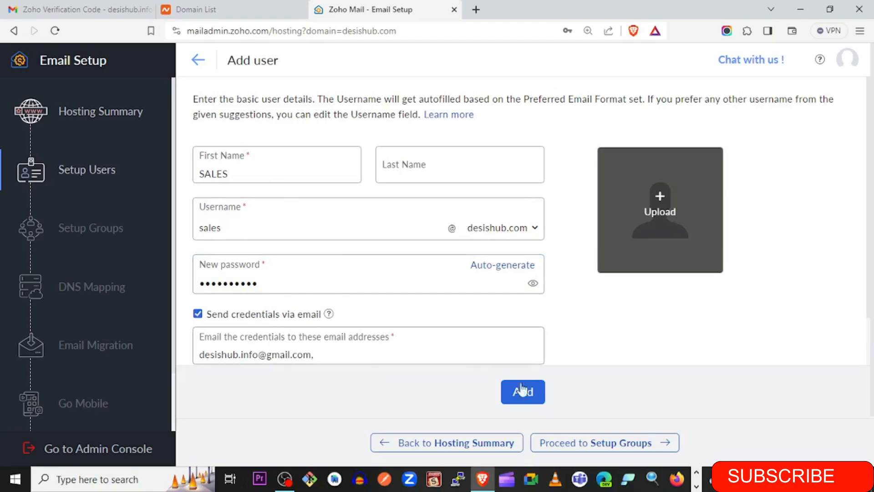
{"action": "left_click", "coordinate": [529, 397]}
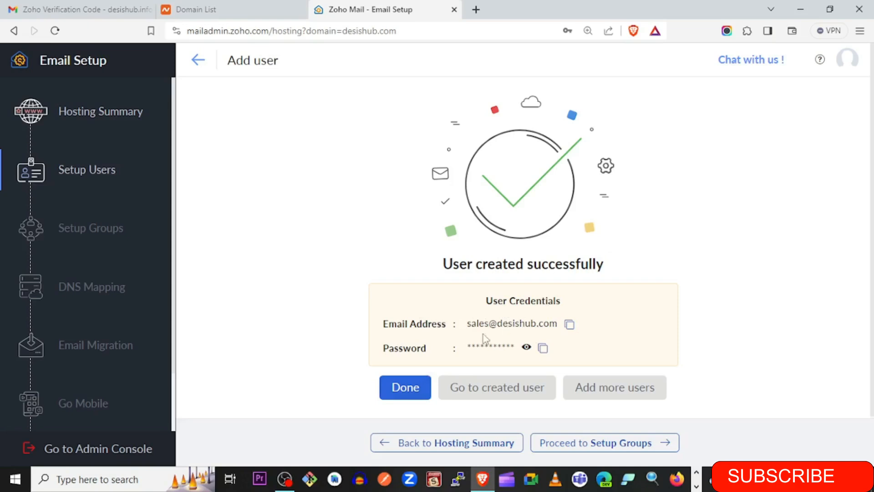
Close the success screen to return to the users list, now with three users
{"action": "left_click", "coordinate": [406, 387]}
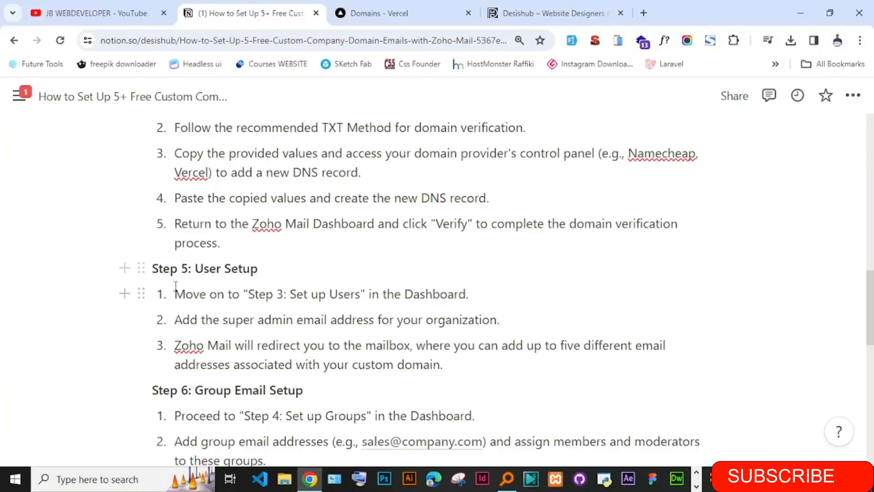
{"action": "left_click_drag", "start_coordinate": [175, 294], "coordinate": [383, 363]}
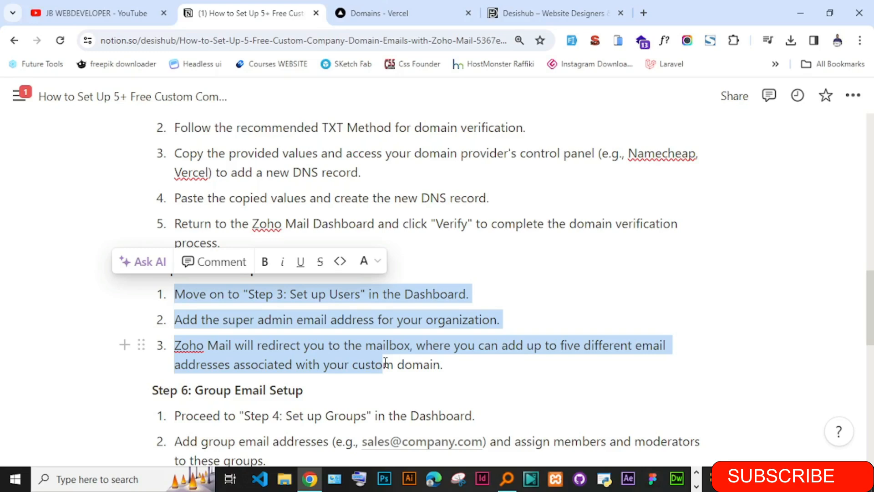
{"action": "left_click_drag", "start_coordinate": [451, 365], "coordinate": [164, 296]}
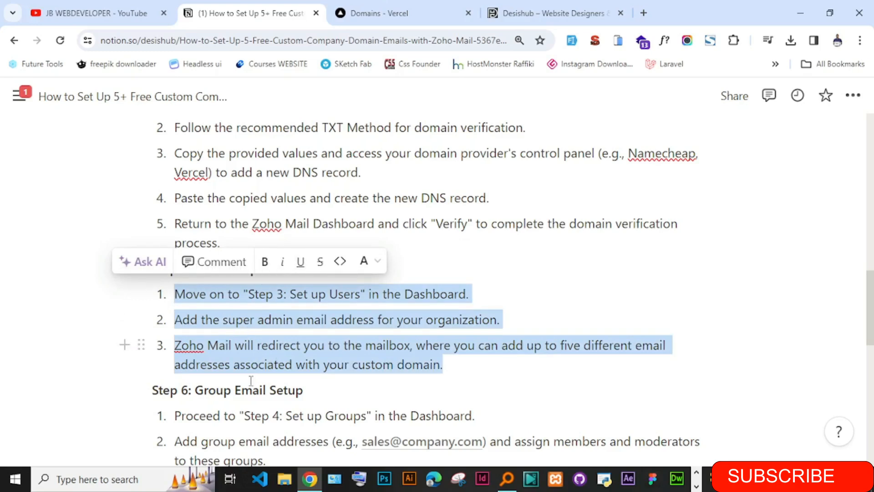
{"action": "left_click_drag", "start_coordinate": [156, 394], "coordinate": [196, 394]}
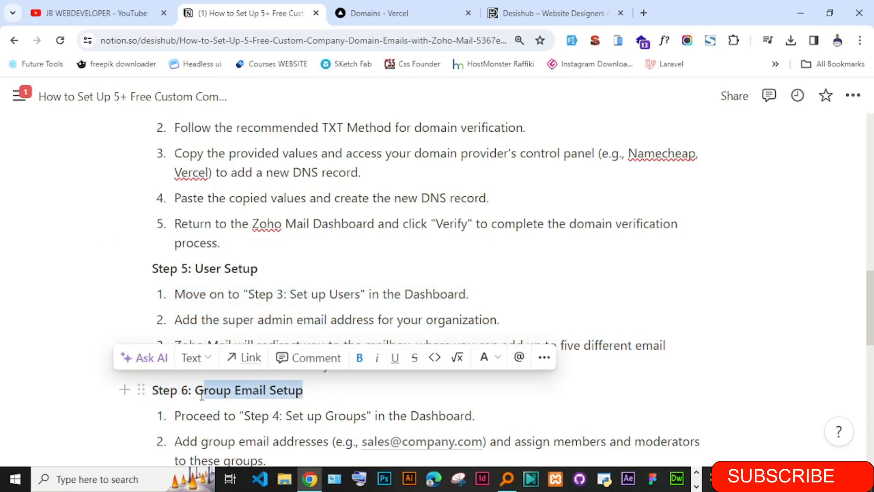
Review the guide's Step 6 Group Email Setup, then return to Zoho Mail via the taskbar
{"action": "scroll", "coordinate": [437, 291], "scroll_direction": "down", "scroll_amount": 2}
{"action": "scroll", "coordinate": [209, 337], "scroll_direction": "down", "scroll_amount": 2}
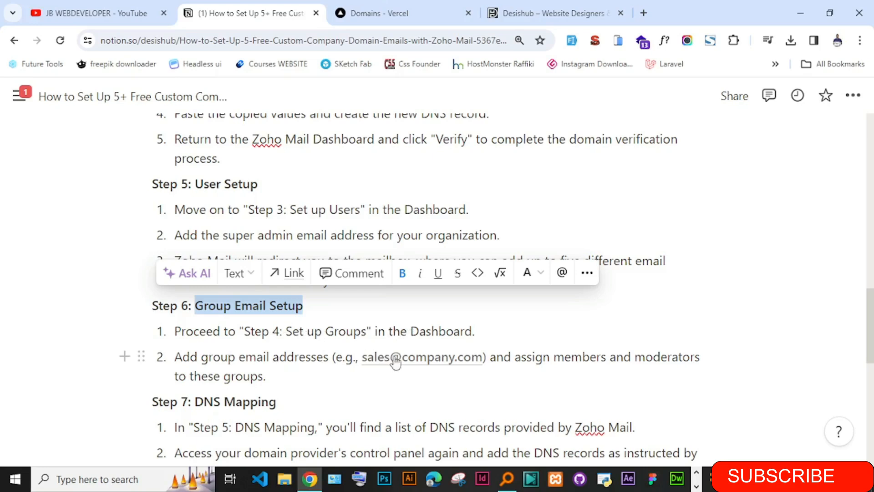
{"action": "mouse_move", "coordinate": [374, 362]}
{"action": "left_click", "coordinate": [696, 487]}
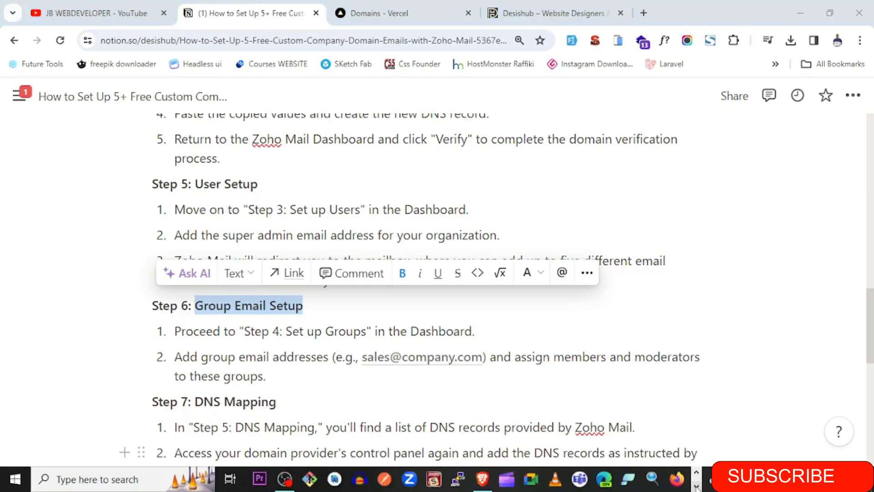
{"action": "left_click", "coordinate": [482, 479]}
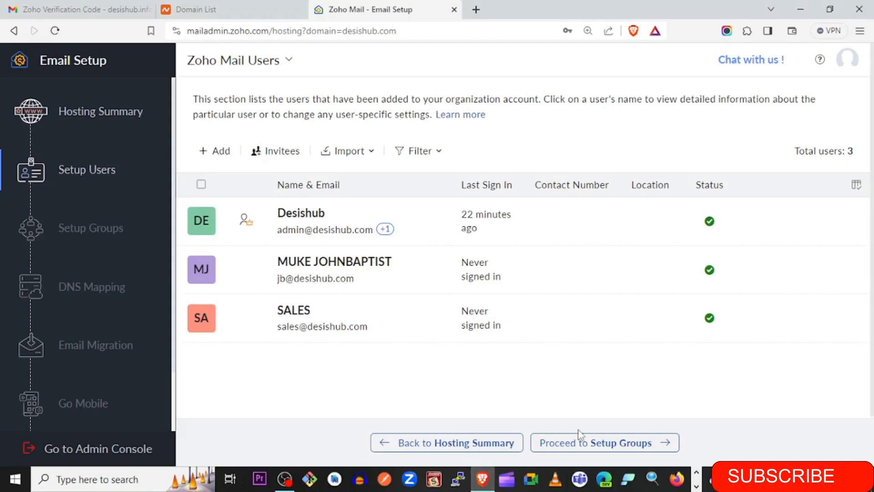
Proceed from the users list to the Setup Groups step
{"action": "left_click", "coordinate": [580, 451]}
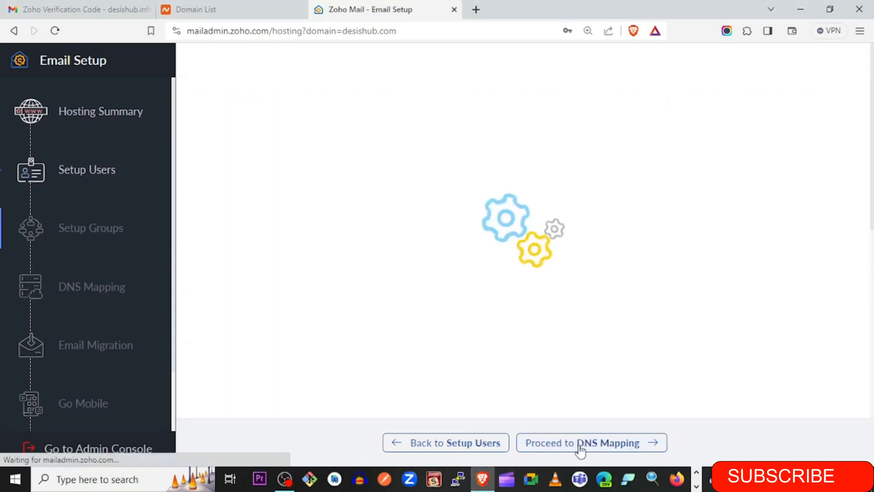
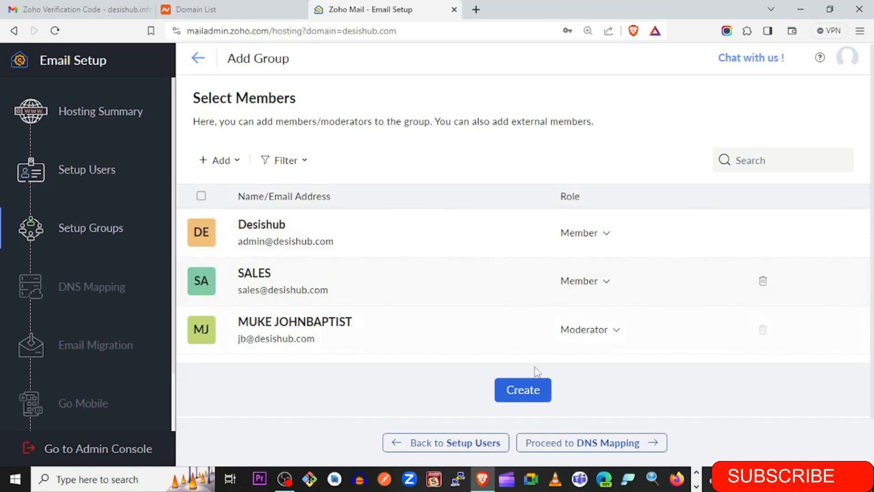
{"action": "left_click", "coordinate": [616, 330]}
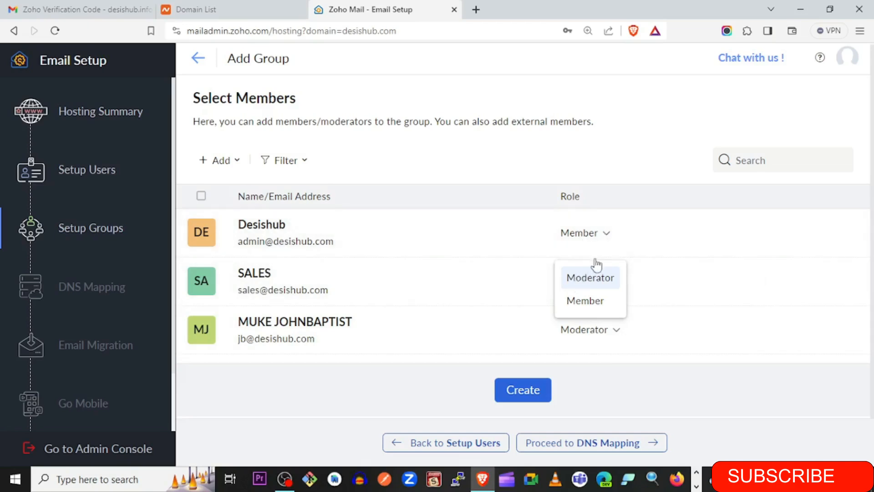
{"action": "left_click", "coordinate": [605, 234]}
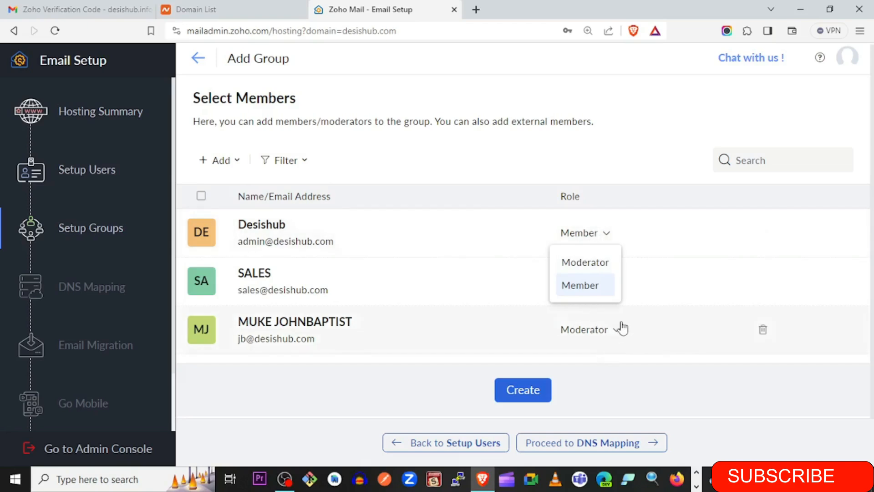
{"action": "left_click", "coordinate": [609, 246]}
{"action": "left_click", "coordinate": [608, 240]}
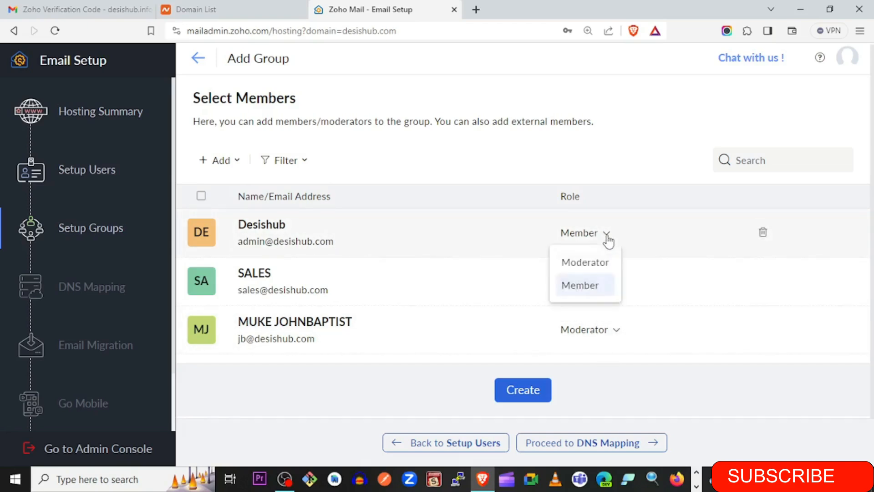
{"action": "left_click", "coordinate": [575, 260]}
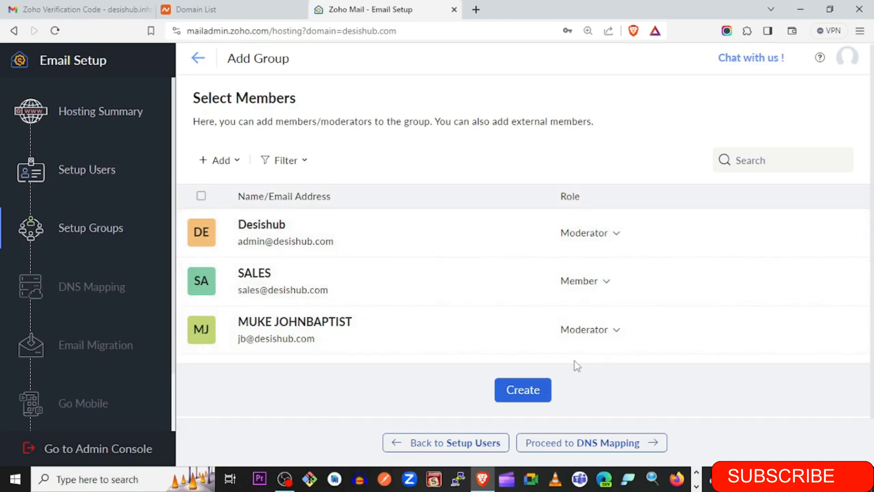
{"action": "left_click", "coordinate": [517, 394]}
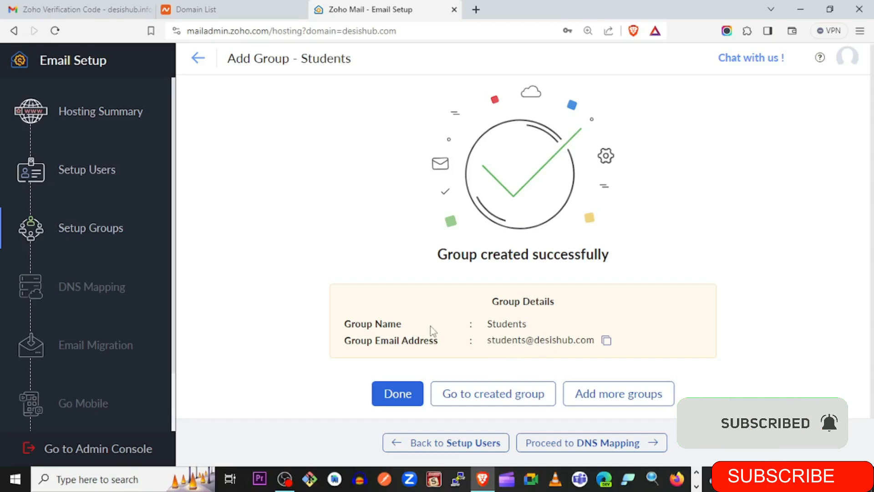
{"action": "left_click_drag", "start_coordinate": [337, 347], "coordinate": [494, 342]}
{"action": "left_click", "coordinate": [489, 346]}
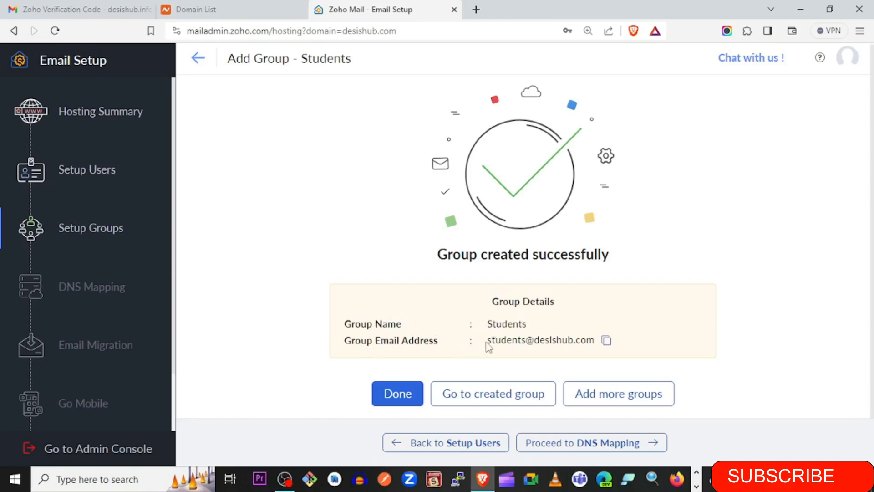
{"action": "left_click_drag", "start_coordinate": [489, 342], "coordinate": [604, 341]}
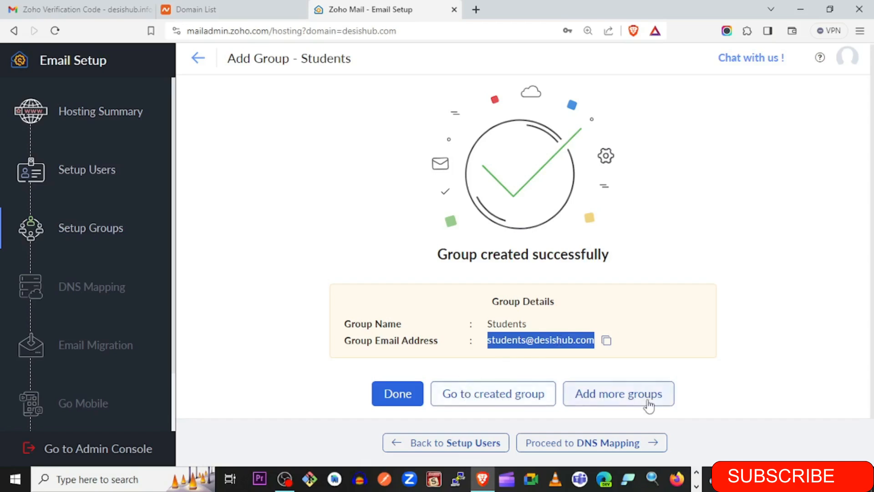
{"action": "left_click", "coordinate": [392, 395]}
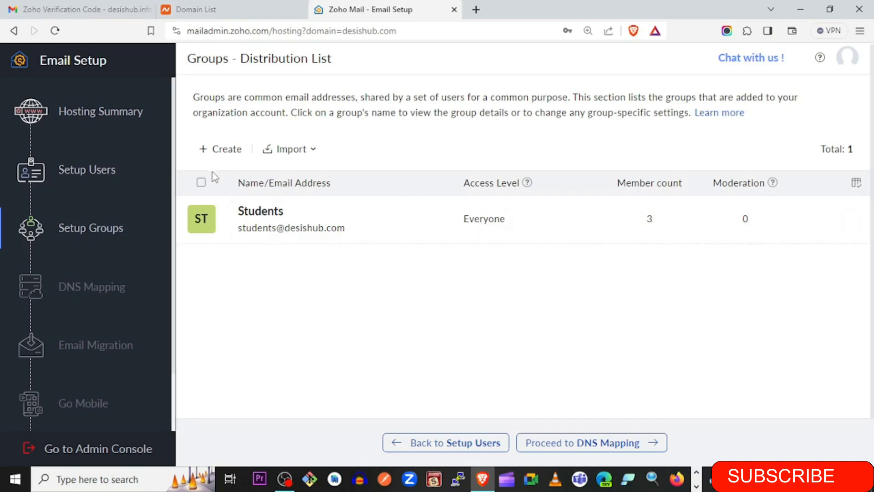
Create group 'Info' described 'This email will handle all other commiunications around the Company', Everyone can send
{"action": "left_click", "coordinate": [214, 155]}
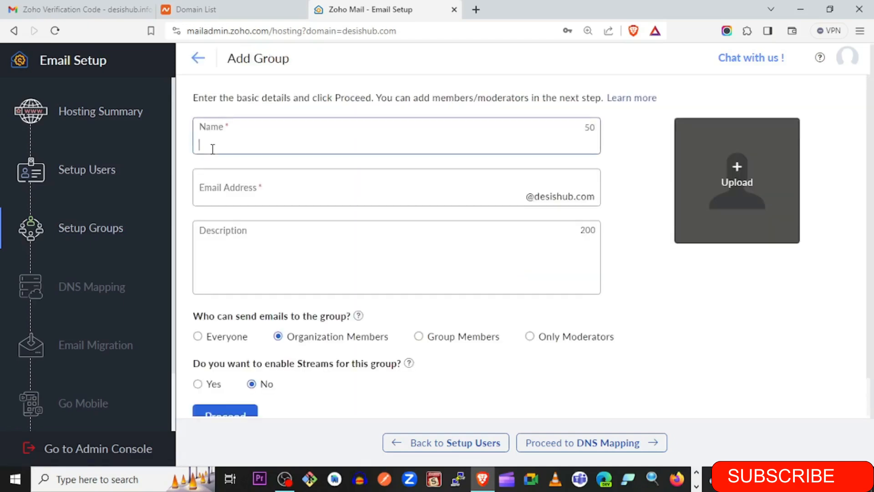
{"action": "type", "text": "Info"}
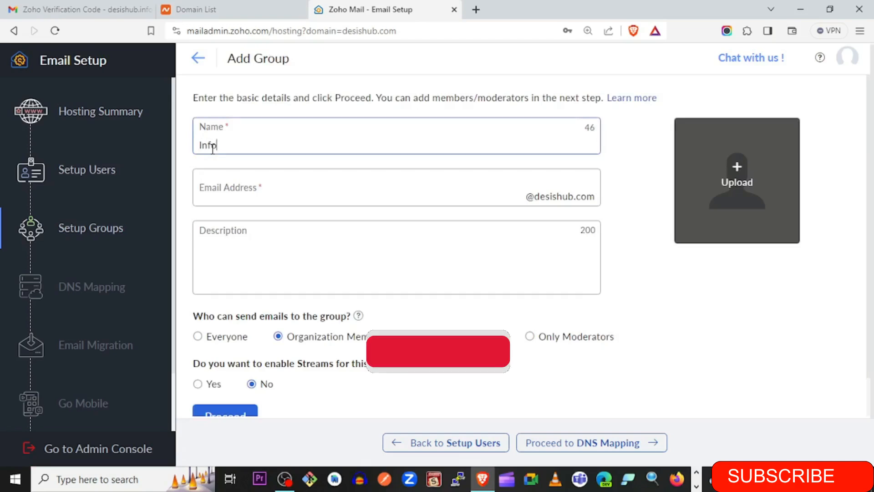
{"action": "left_click", "coordinate": [236, 175]}
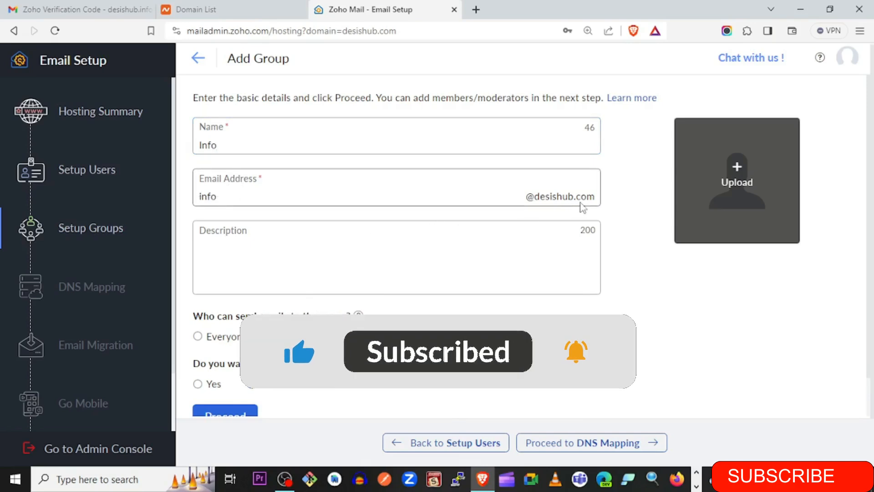
{"action": "left_click", "coordinate": [492, 235]}
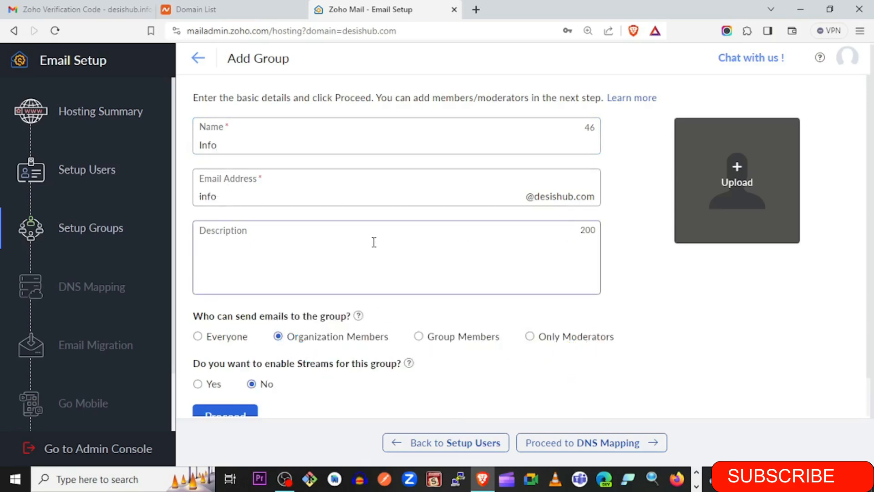
{"action": "type", "text": "This email wi"}
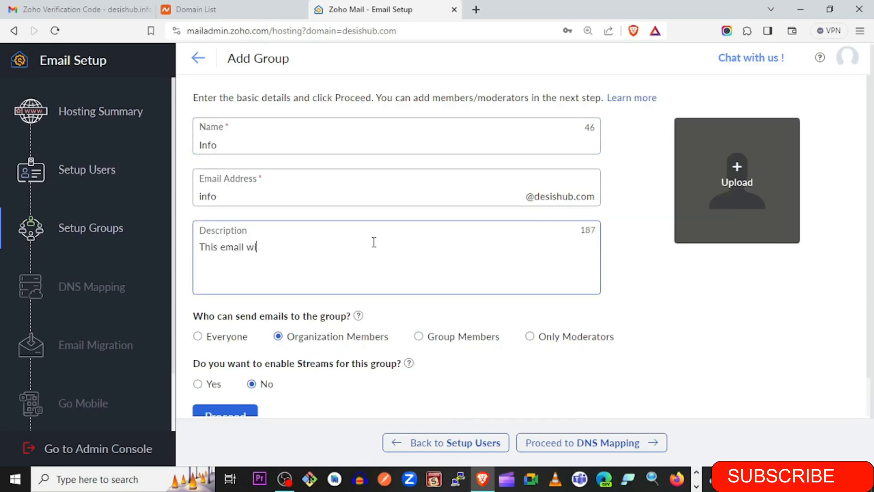
{"action": "type", "text": "ll handle all other co"}
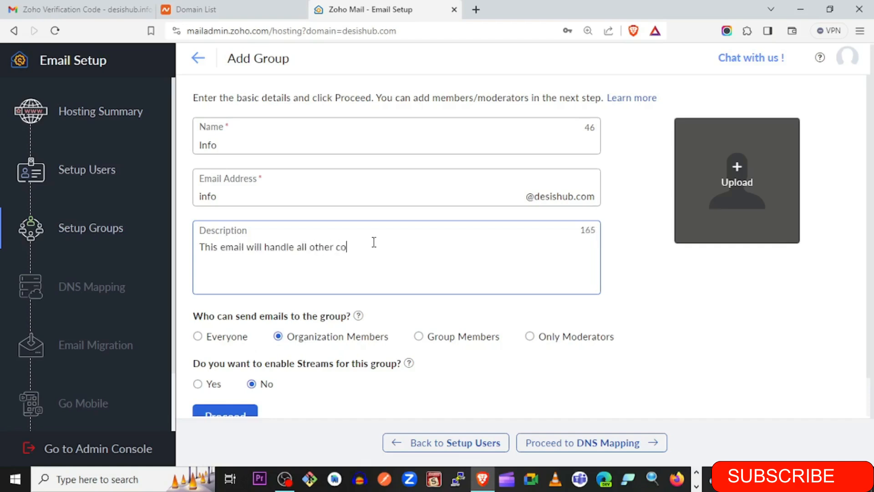
{"action": "type", "text": "mmiunications around "}
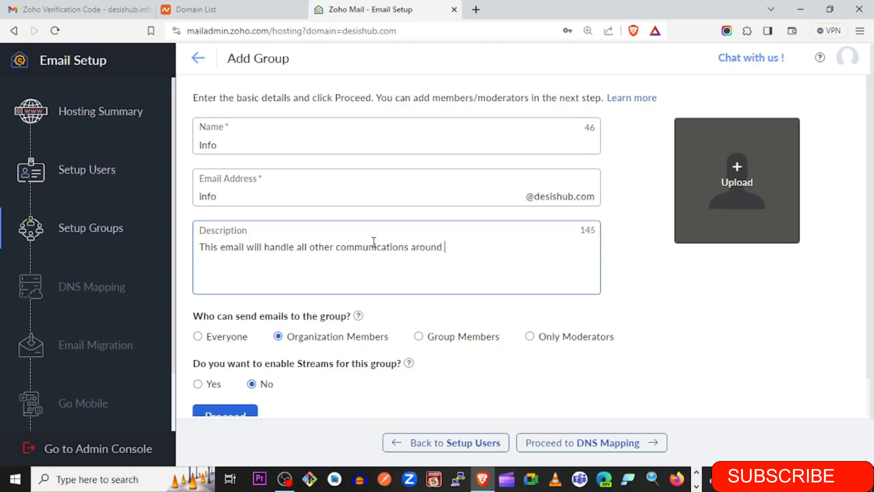
{"action": "type", "text": "the Company"}
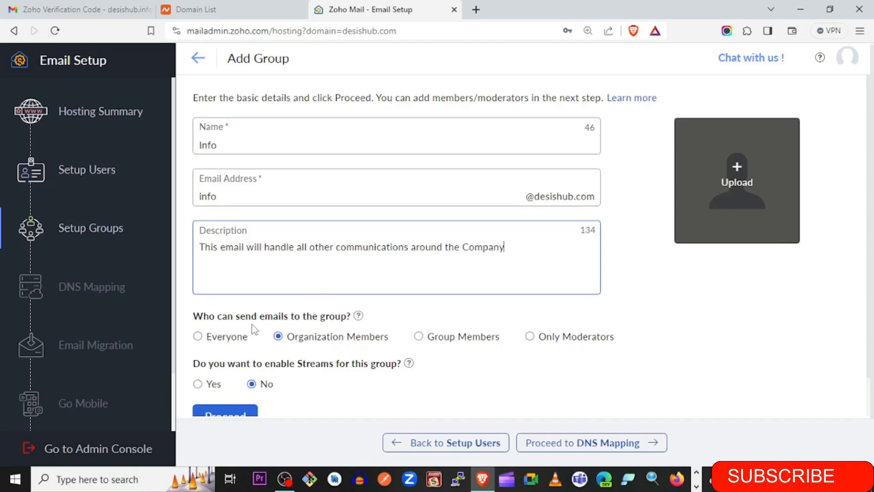
{"action": "left_click", "coordinate": [198, 336]}
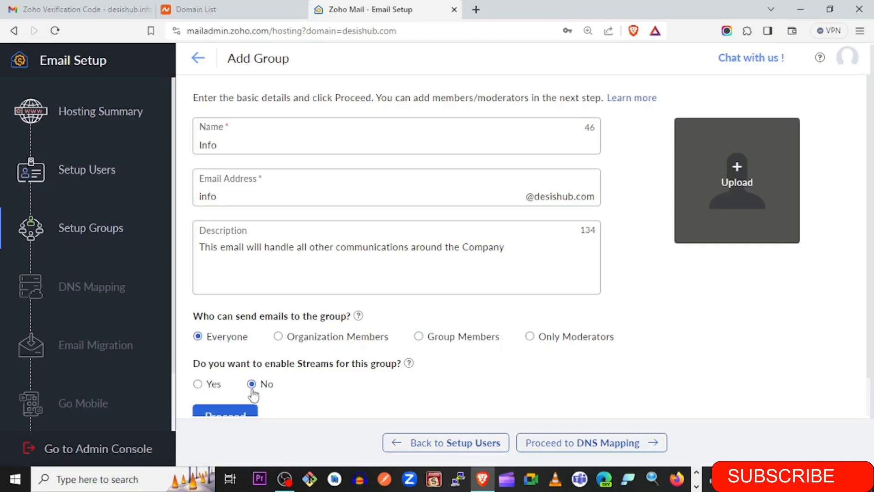
{"action": "left_click", "coordinate": [230, 412]}
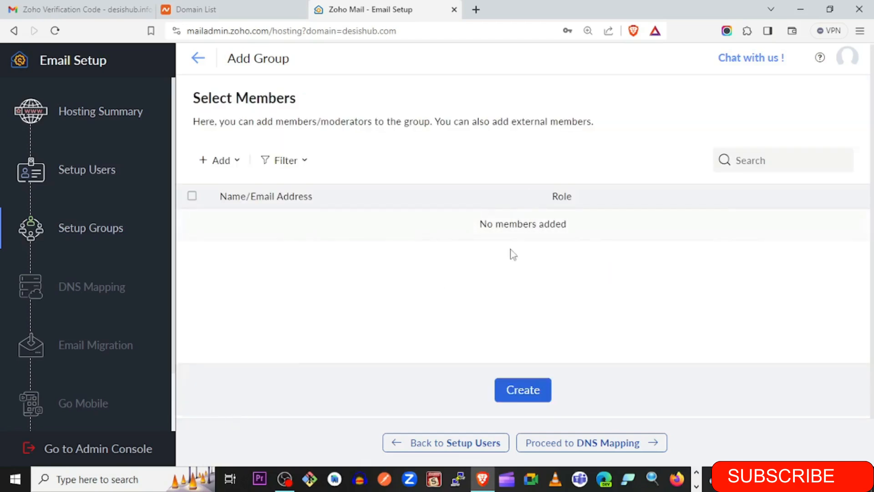
Add Desishub, SALES and the remaining organization user as Info group members
{"action": "left_click", "coordinate": [240, 164]}
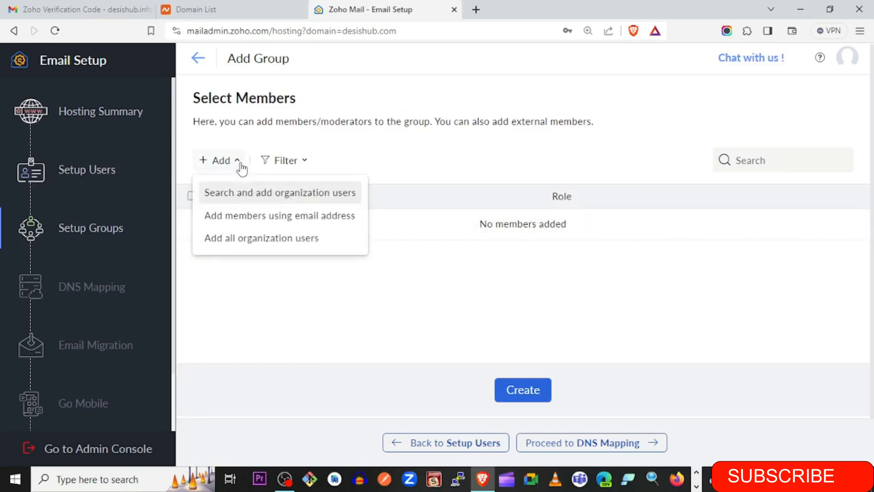
{"action": "left_click", "coordinate": [246, 195]}
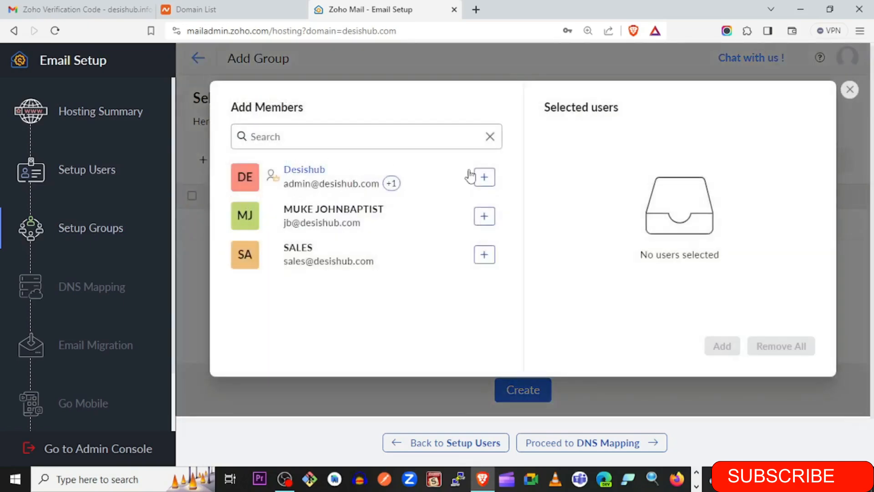
{"action": "left_click", "coordinate": [483, 183]}
{"action": "left_click", "coordinate": [485, 216]}
{"action": "left_click", "coordinate": [484, 178]}
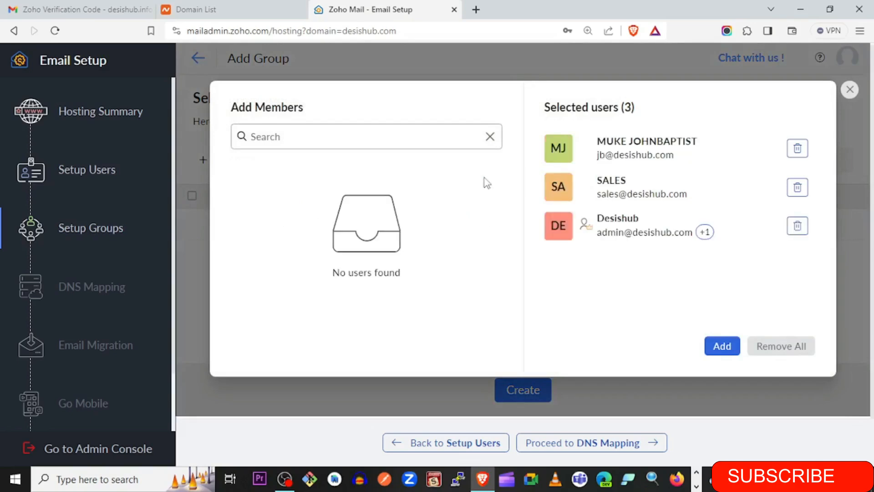
{"action": "left_click", "coordinate": [723, 350]}
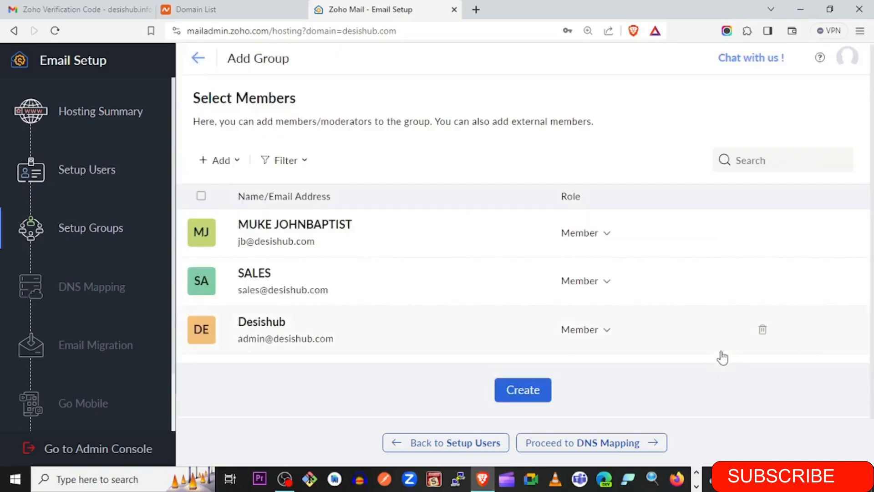
Make the first member and Desishub moderators, then create the Info group
{"action": "left_click", "coordinate": [605, 237]}
{"action": "left_click", "coordinate": [590, 261]}
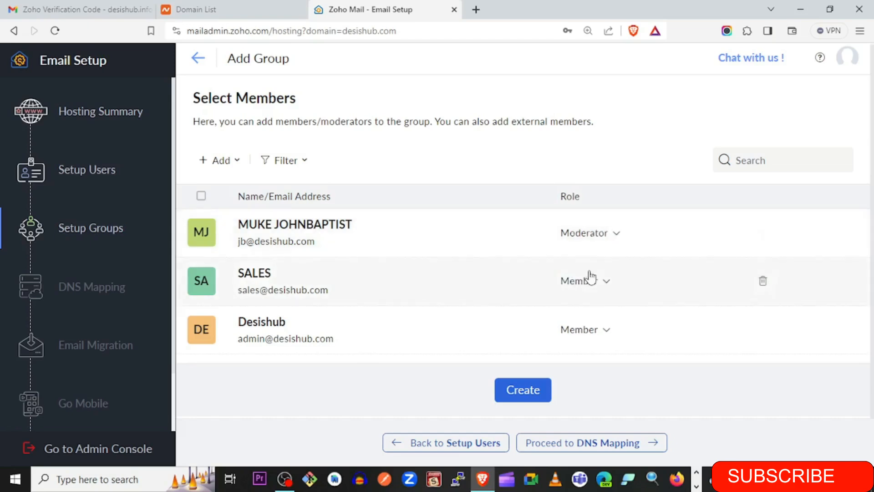
{"action": "left_click", "coordinate": [607, 338]}
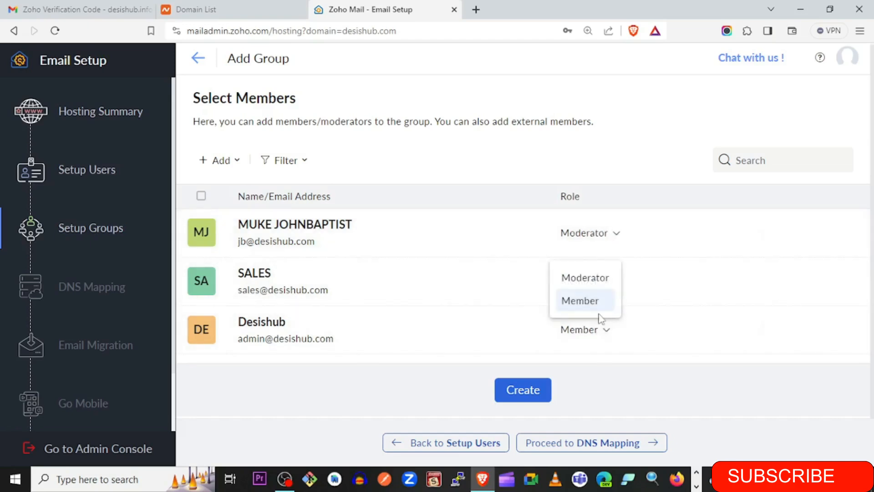
{"action": "left_click", "coordinate": [586, 278]}
{"action": "left_click", "coordinate": [528, 392]}
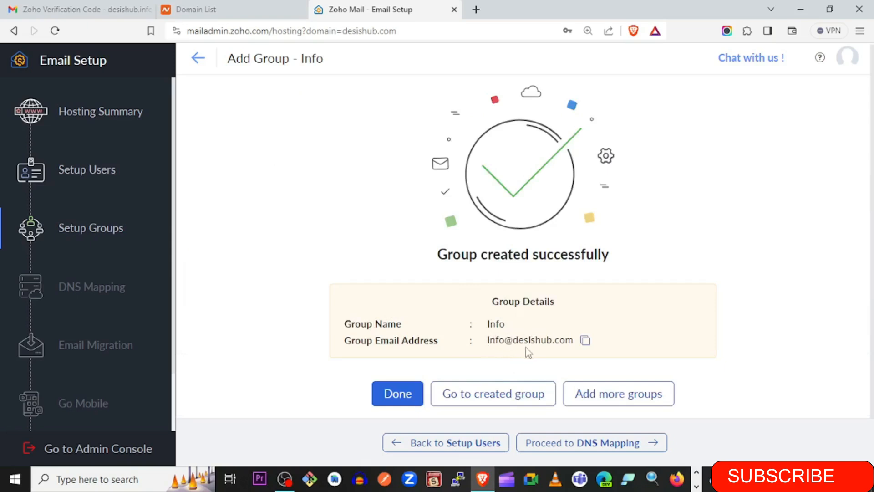
Return to the groups list showing Students and Info, then switch to the Notion guide
{"action": "left_click", "coordinate": [397, 394]}
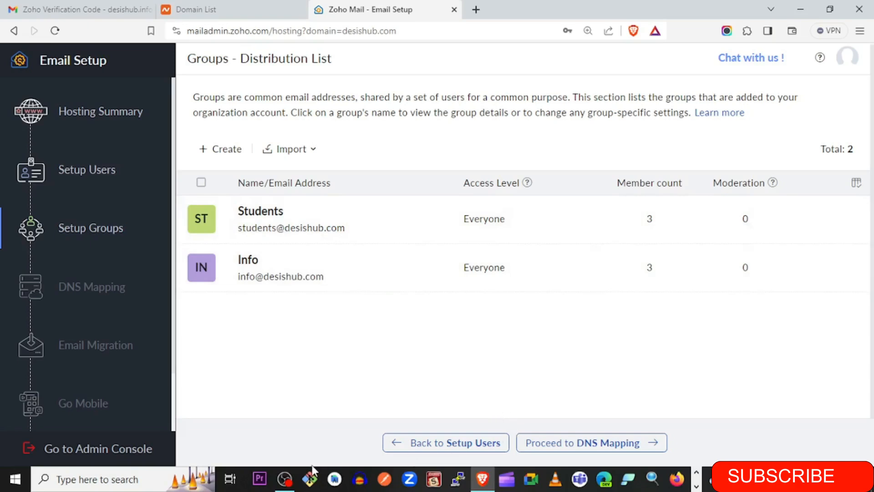
{"action": "left_click", "coordinate": [697, 486]}
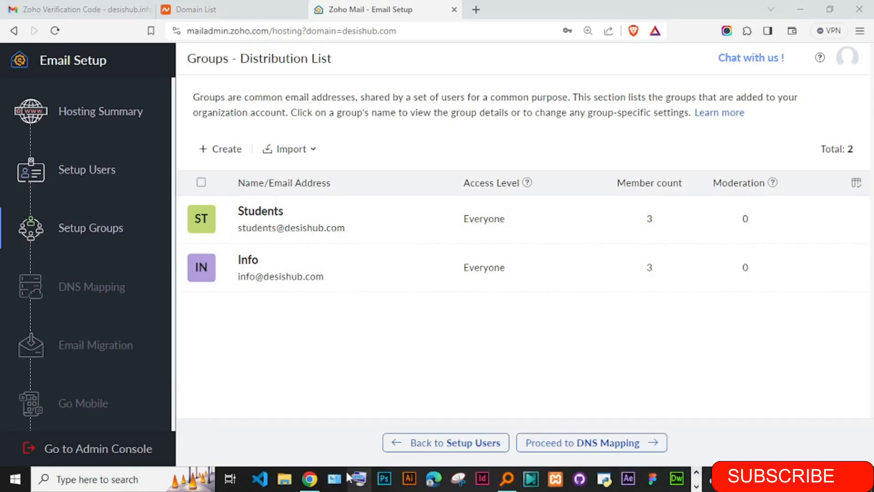
{"action": "left_click", "coordinate": [309, 479]}
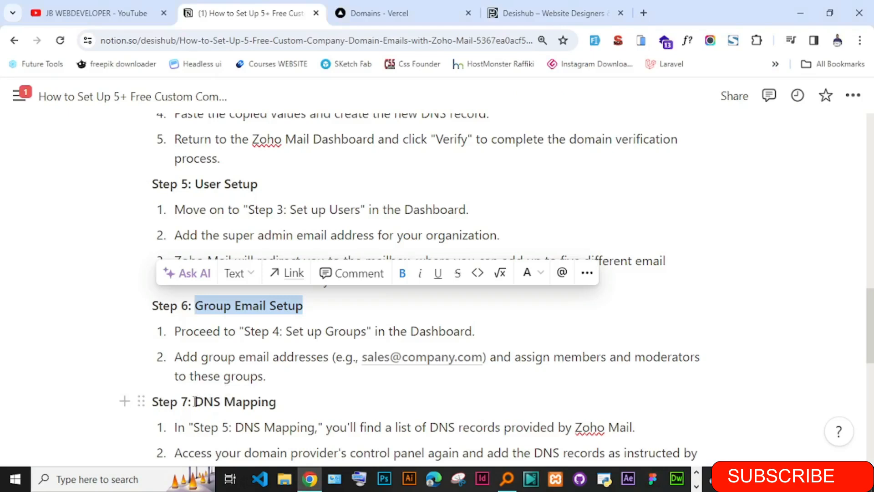
Read the guide's Step 7 DNS Mapping instructions, then bring back the Zoho groups page
{"action": "left_click_drag", "start_coordinate": [197, 402], "coordinate": [276, 401]}
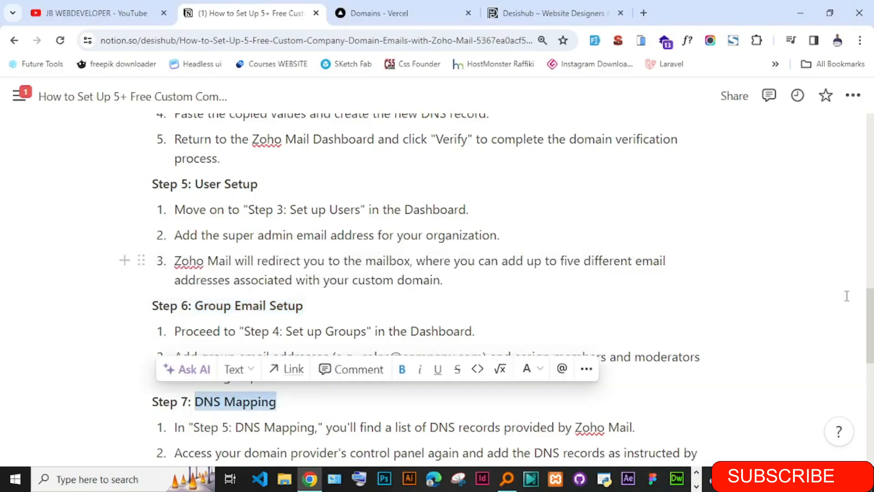
{"action": "scroll", "coordinate": [868, 308], "scroll_direction": "down", "scroll_amount": 2}
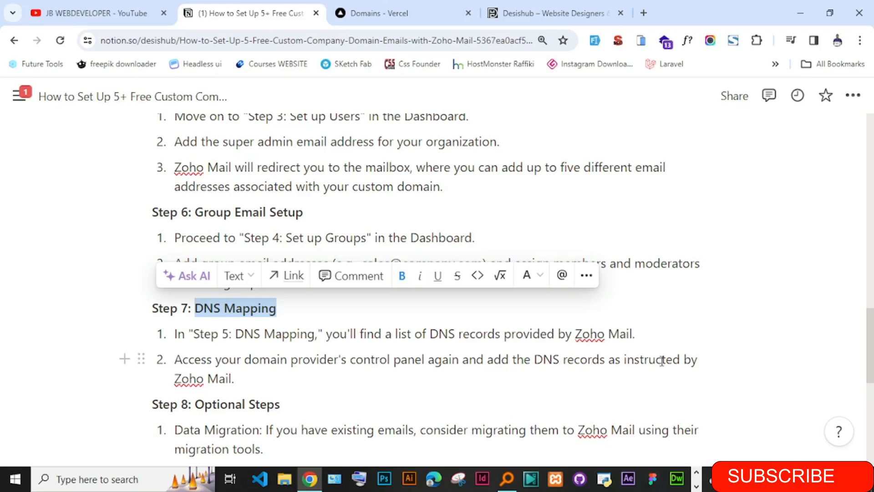
{"action": "left_click_drag", "start_coordinate": [248, 375], "coordinate": [175, 333]}
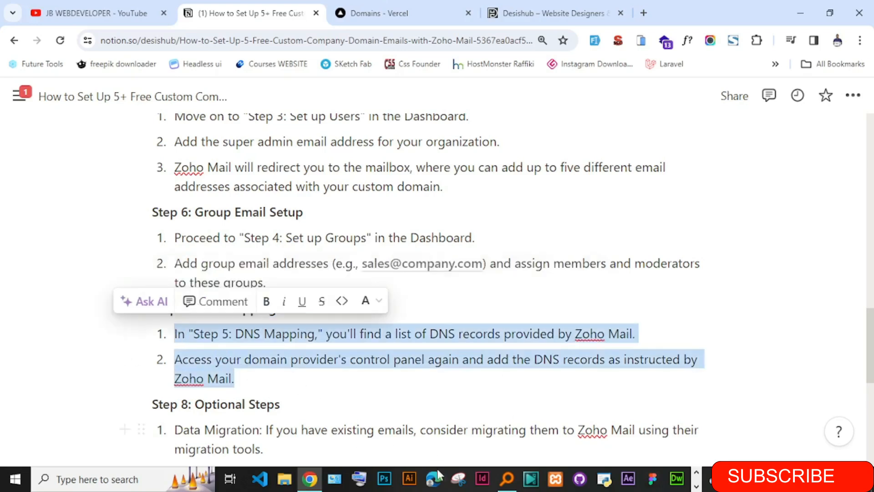
{"action": "left_click", "coordinate": [697, 487]}
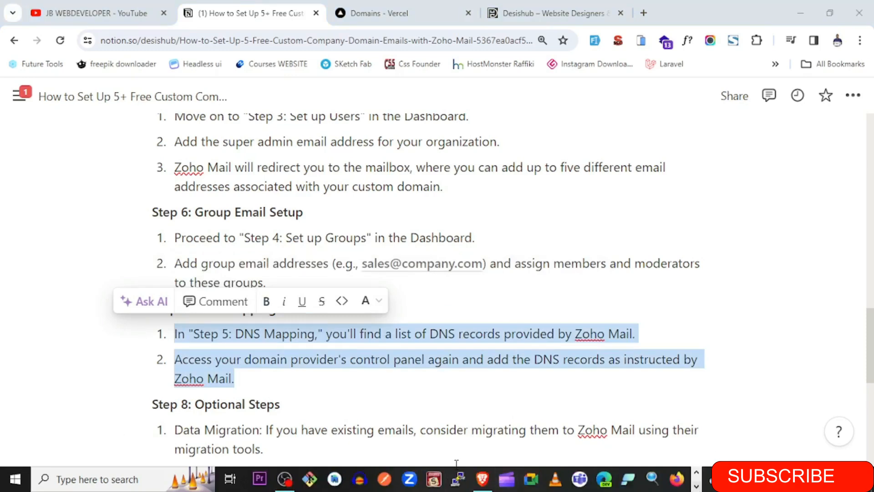
{"action": "left_click", "coordinate": [482, 479]}
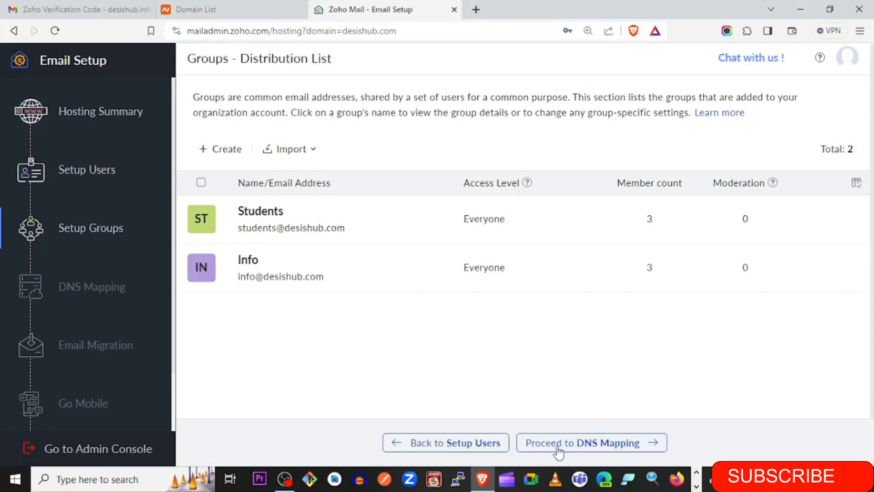
Open the DNS Mapping step, copy the mx.zoho.com value, and go to Vercel's DNS records
{"action": "left_click", "coordinate": [600, 448]}
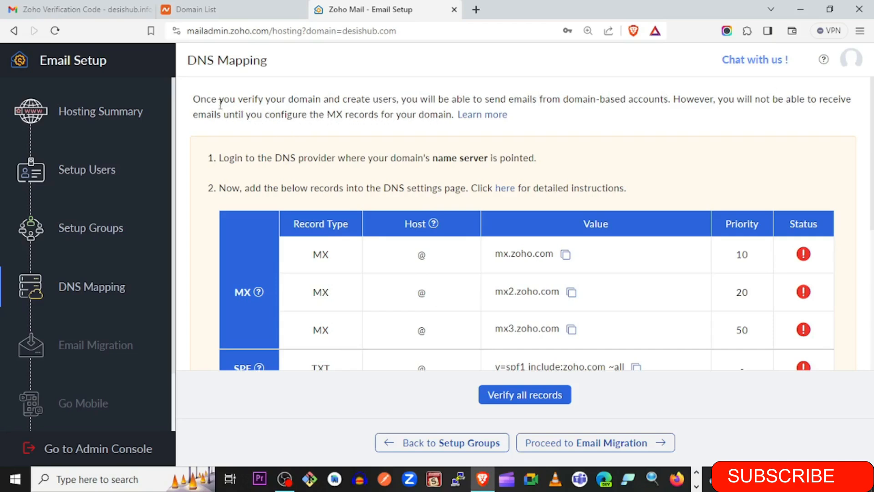
{"action": "left_click_drag", "start_coordinate": [196, 101], "coordinate": [351, 120]}
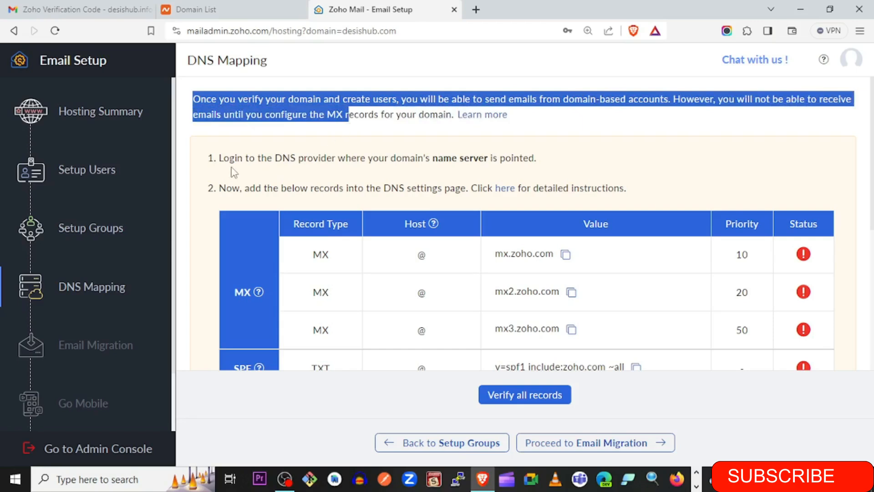
{"action": "left_click_drag", "start_coordinate": [224, 159], "coordinate": [471, 156]}
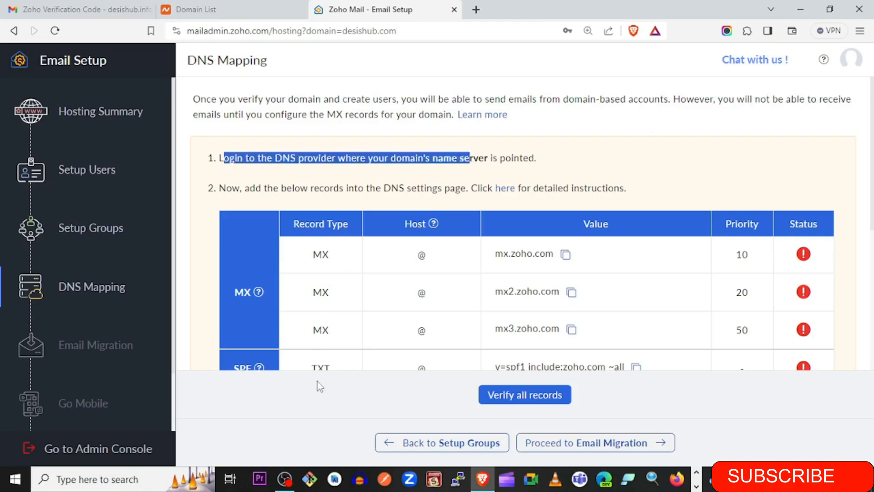
{"action": "left_click_drag", "start_coordinate": [873, 147], "coordinate": [862, 172]}
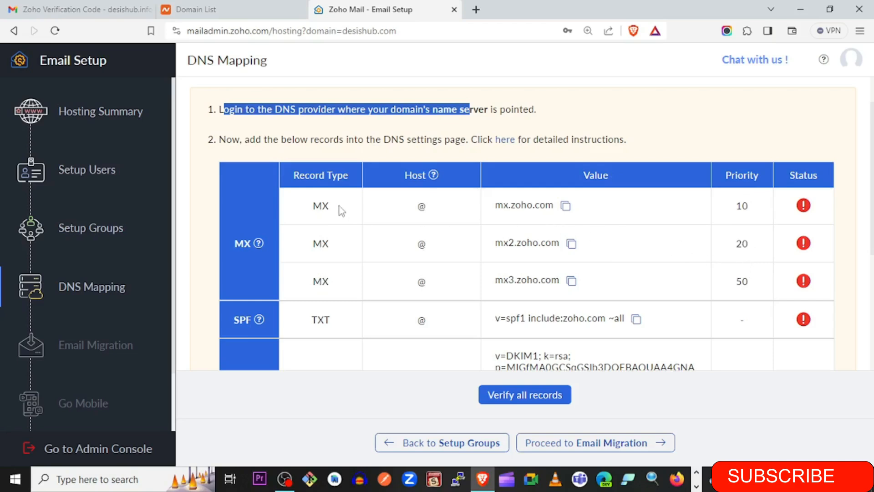
{"action": "left_click", "coordinate": [566, 207]}
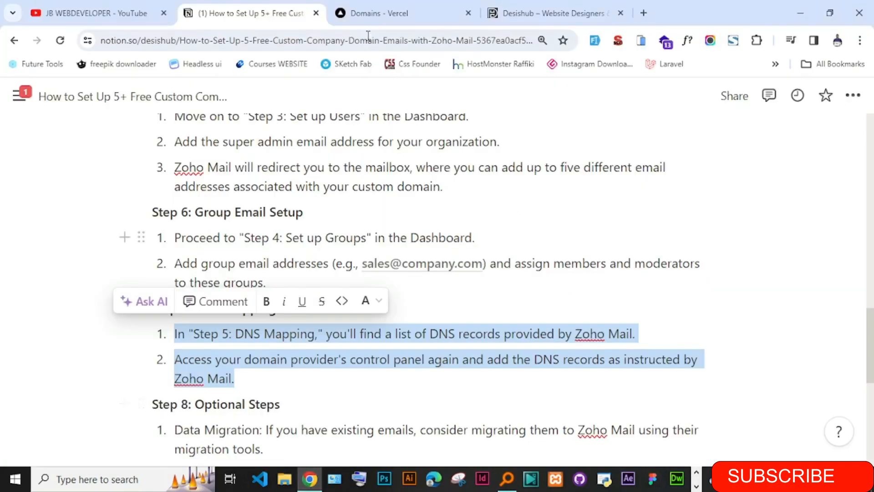
{"action": "left_click", "coordinate": [368, 17]}
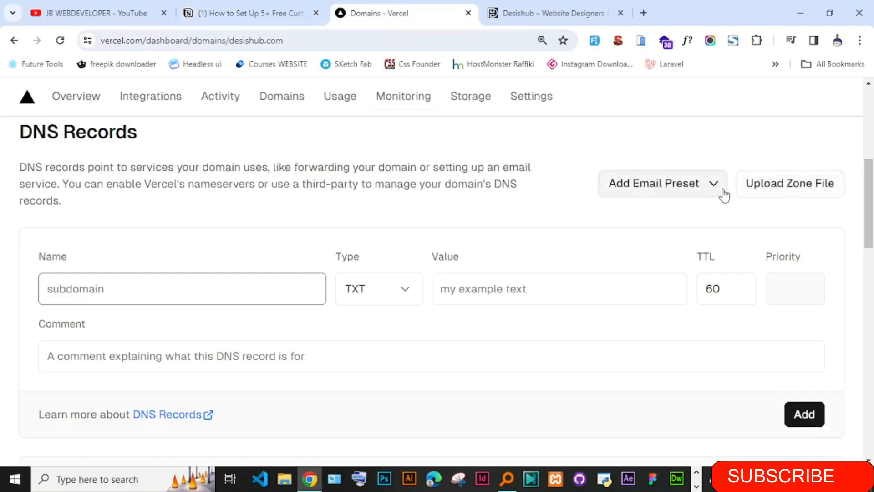
Start a Vercel DNS record with type MX and name @
{"action": "left_click_drag", "start_coordinate": [873, 187], "coordinate": [872, 189]}
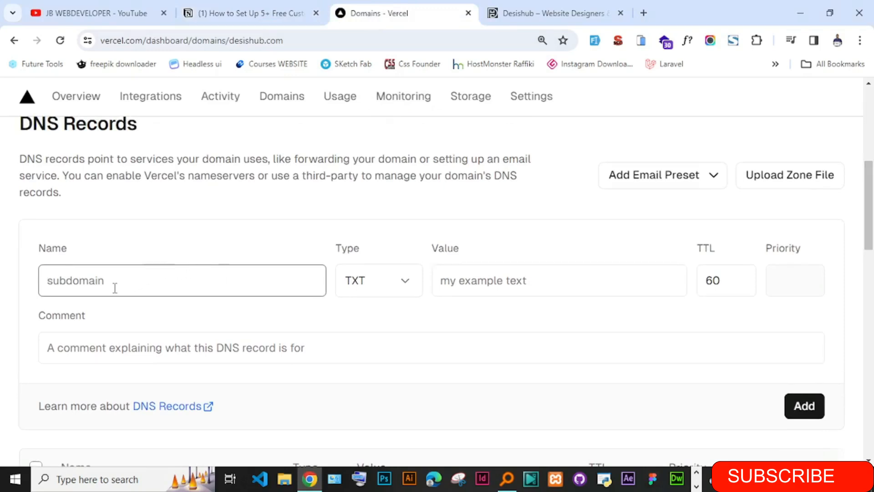
{"action": "left_click", "coordinate": [360, 284]}
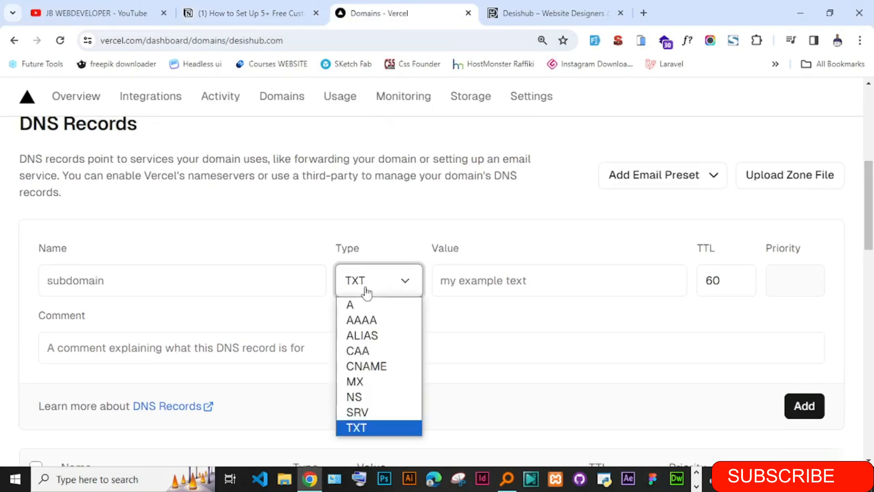
{"action": "left_click", "coordinate": [356, 383]}
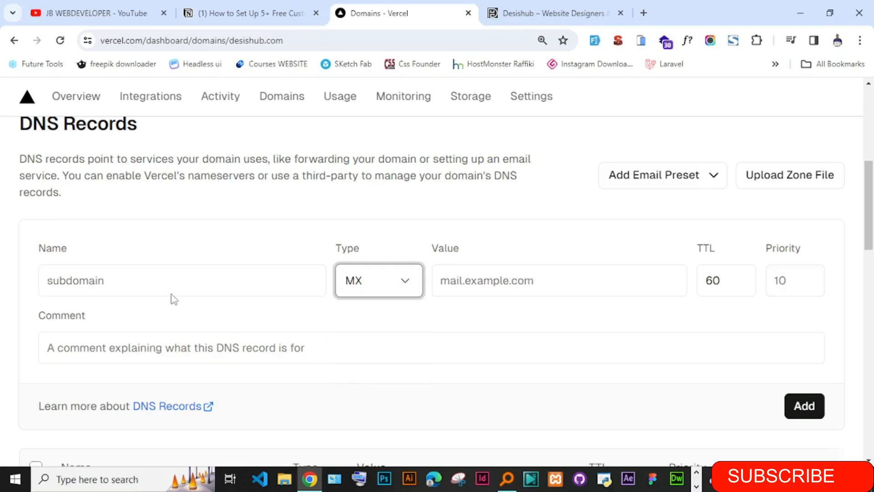
{"action": "left_click", "coordinate": [132, 278]}
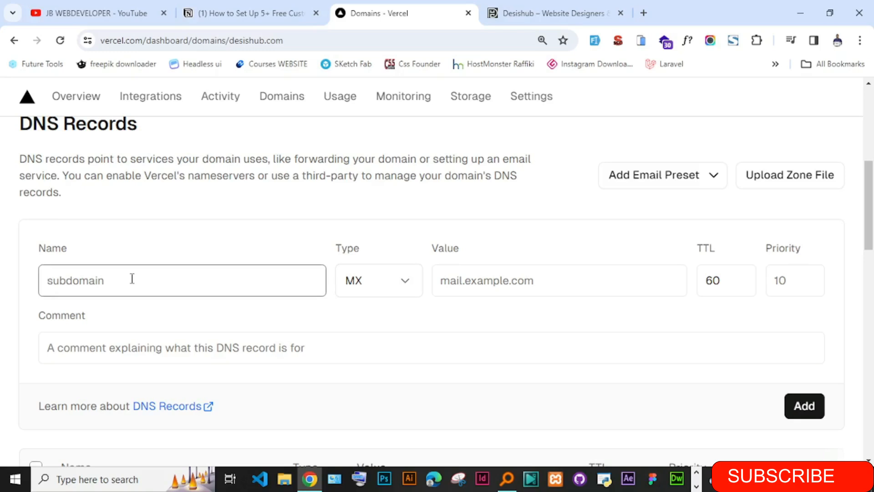
{"action": "type", "text": "@"}
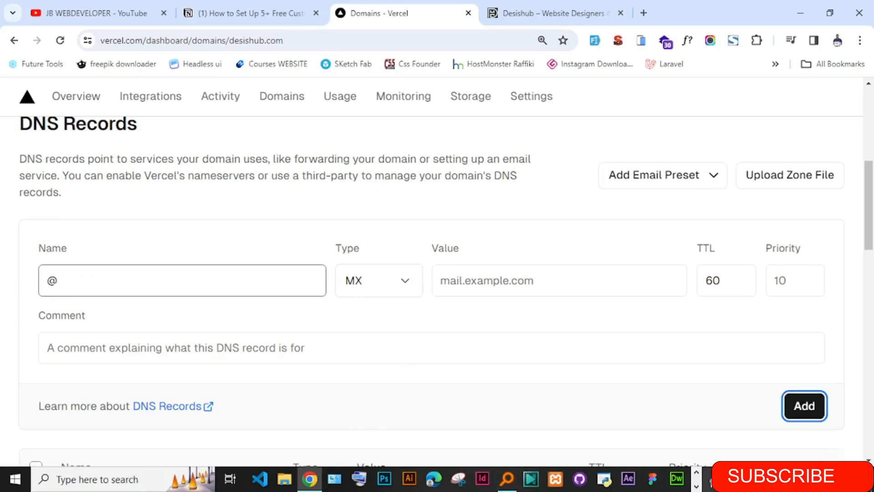
Recheck Zoho's mapping values and paste mx.zoho.com into the record's Value
{"action": "left_click", "coordinate": [697, 487]}
{"action": "left_click", "coordinate": [503, 485]}
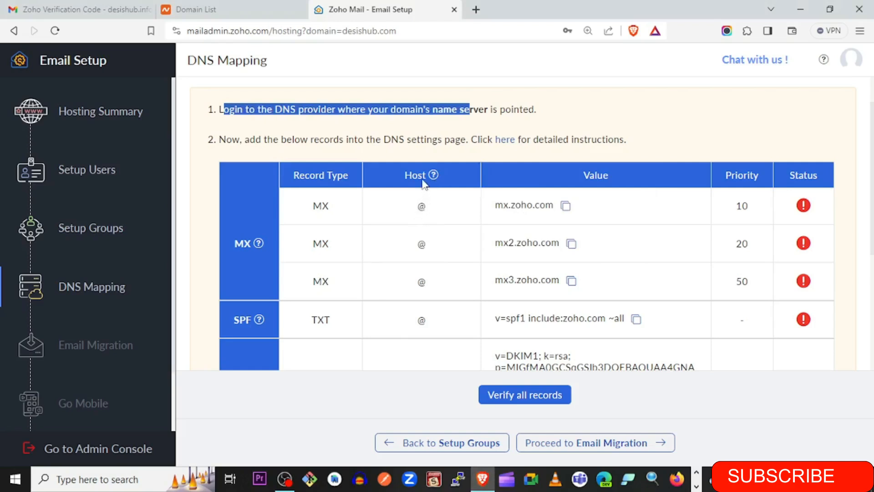
{"action": "mouse_move", "coordinate": [434, 176]}
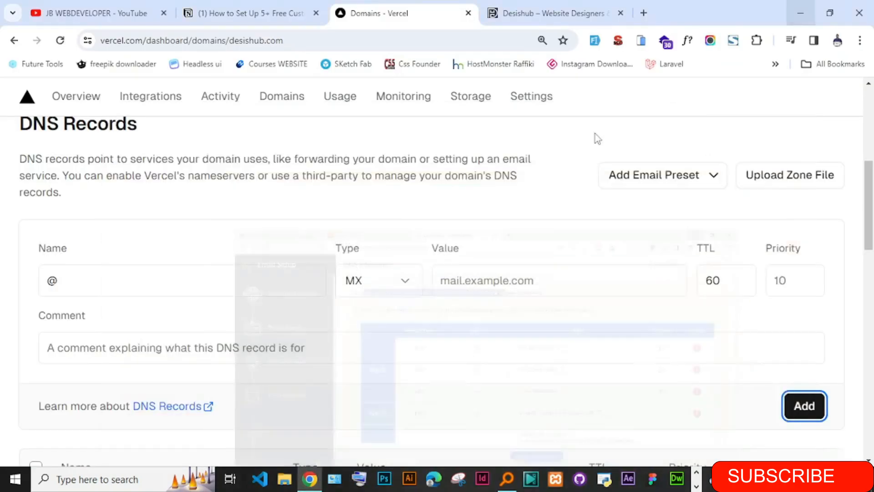
{"action": "left_click", "coordinate": [490, 282]}
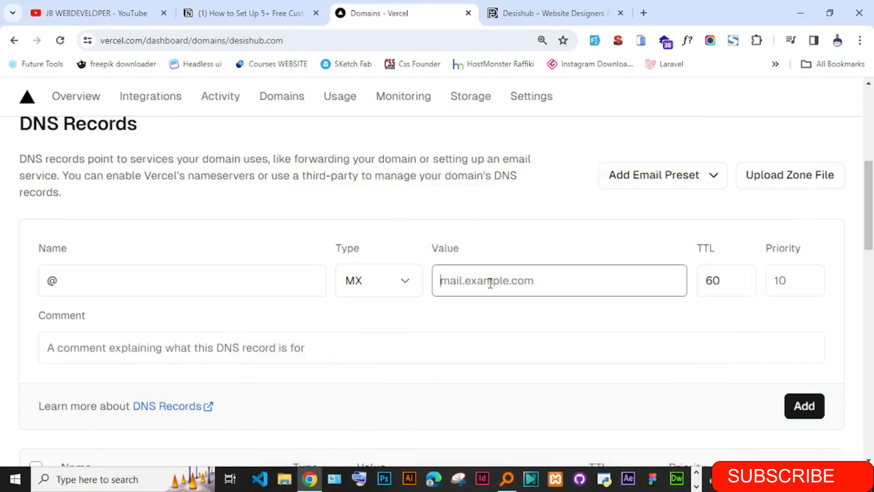
{"action": "key", "text": "ctrl+v"}
Set the MX record's priority to 10 and add it
{"action": "left_click", "coordinate": [696, 486]}
{"action": "left_click", "coordinate": [482, 479]}
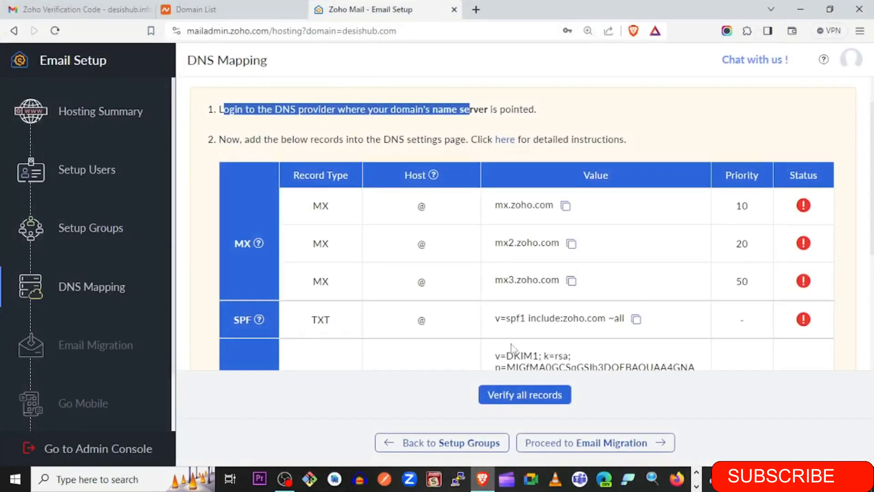
{"action": "left_click", "coordinate": [801, 10]}
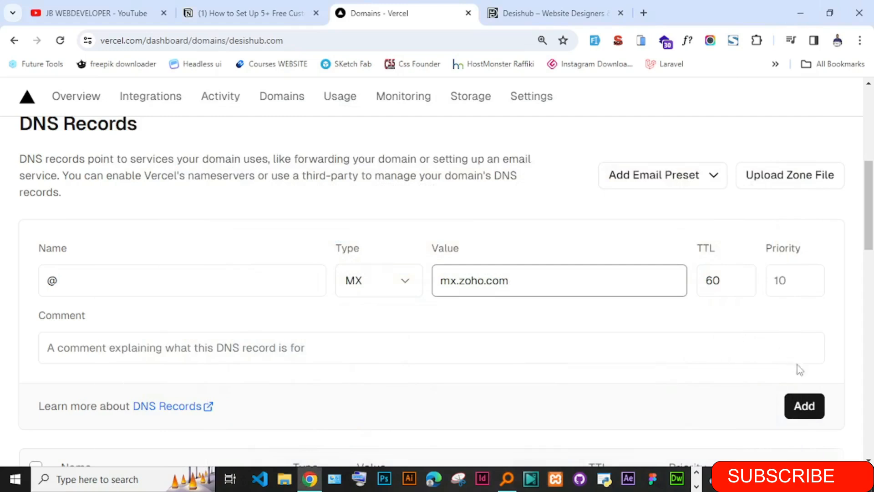
{"action": "left_click", "coordinate": [804, 407]}
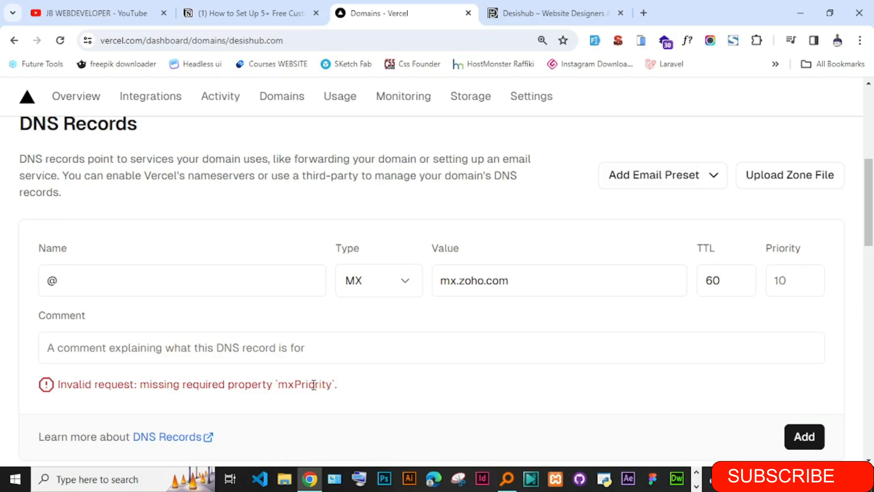
{"action": "left_click", "coordinate": [790, 275]}
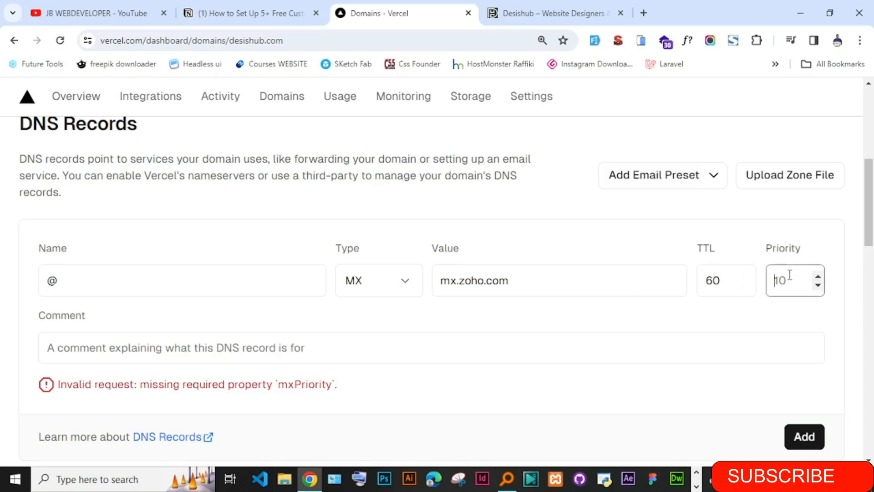
{"action": "type", "text": "10"}
{"action": "left_click", "coordinate": [804, 435]}
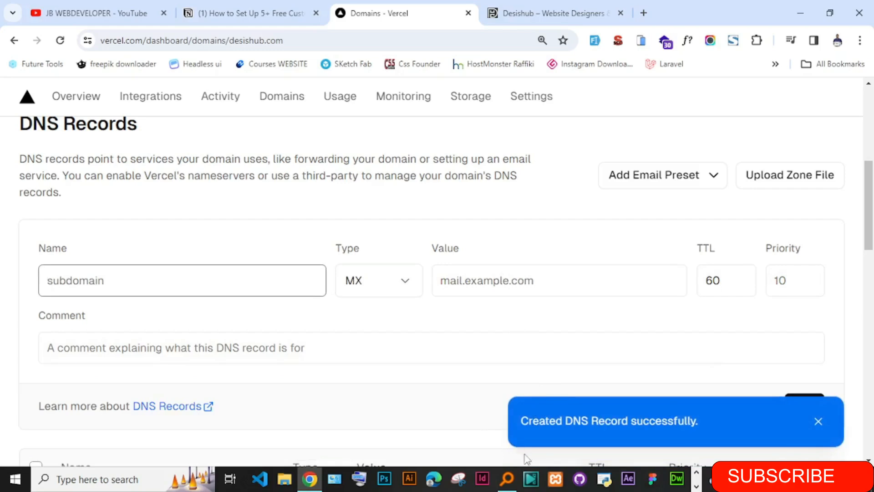
{"action": "left_click", "coordinate": [696, 486]}
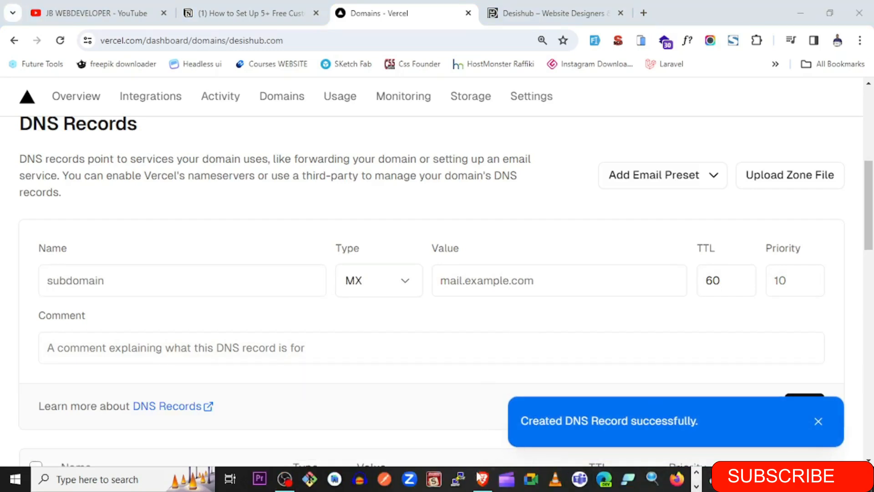
{"action": "left_click", "coordinate": [483, 478]}
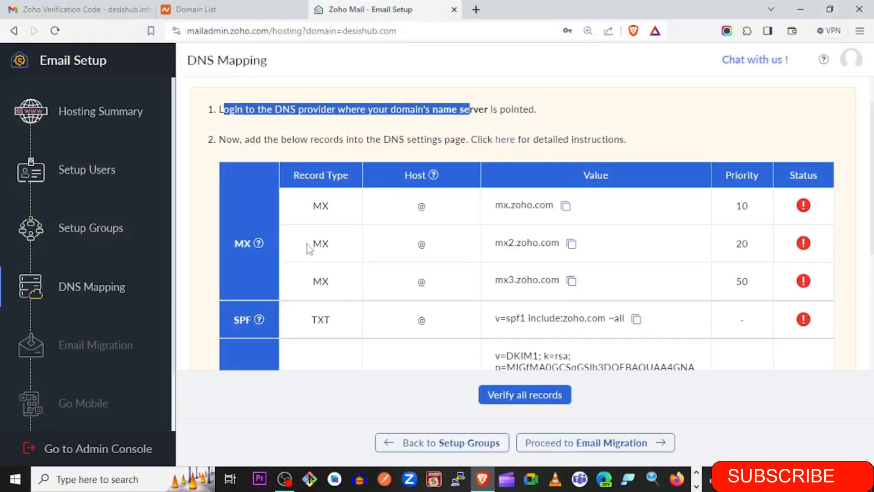
Copy mx2.zoho.com and add a Vercel MX record @ → mx2.zoho.com with priority 20
{"action": "left_click", "coordinate": [572, 244]}
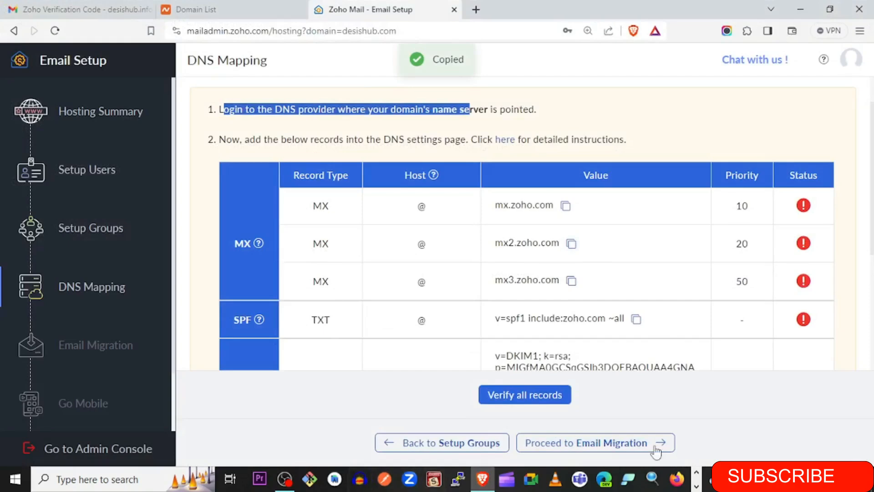
{"action": "left_click", "coordinate": [697, 472]}
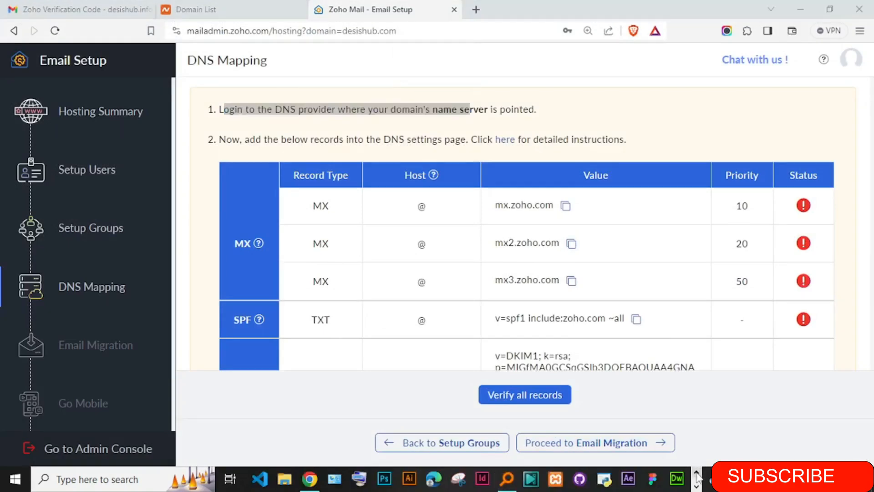
{"action": "left_click", "coordinate": [311, 479]}
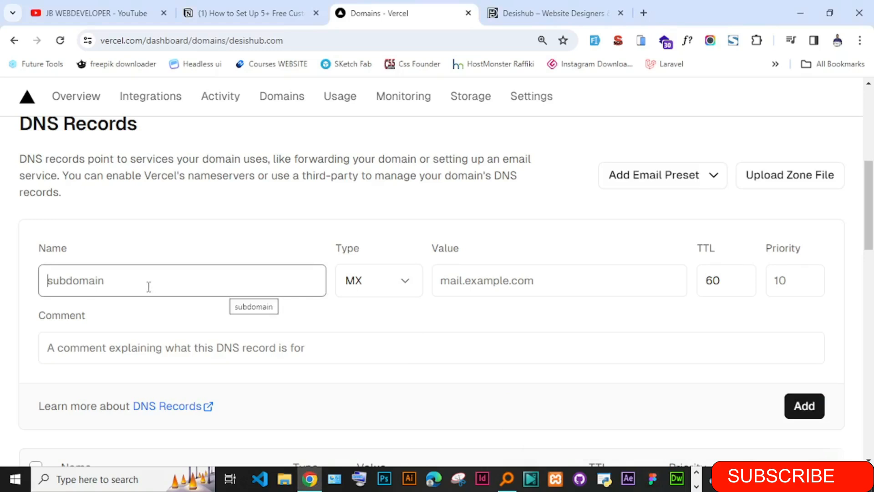
{"action": "type", "text": "@"}
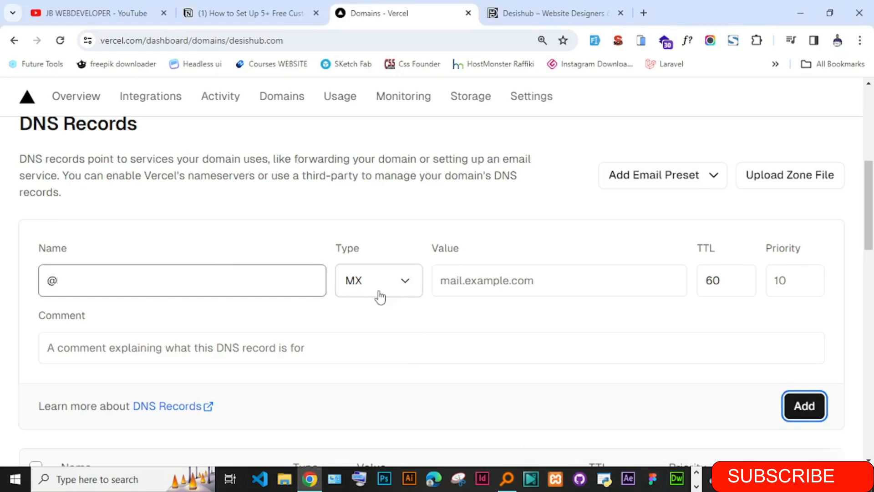
{"action": "left_click", "coordinate": [467, 282]}
{"action": "key", "text": "ctrl+v"}
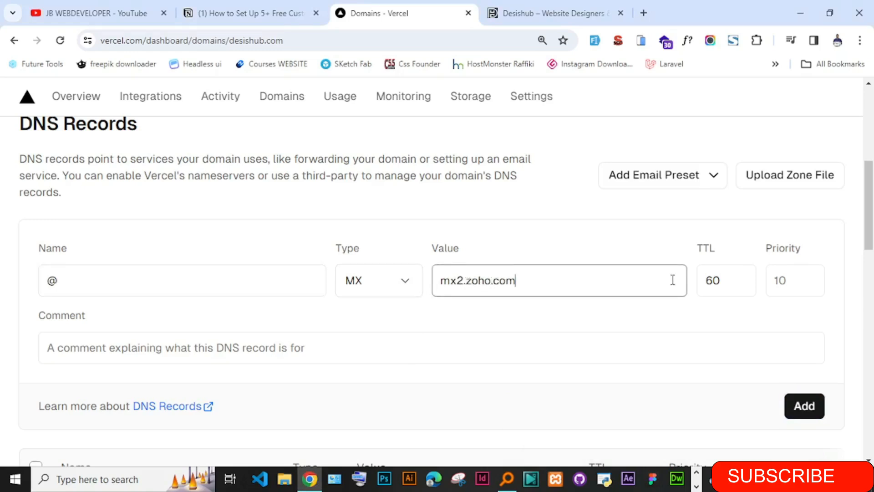
{"action": "left_click", "coordinate": [787, 280]}
{"action": "type", "text": "2"}
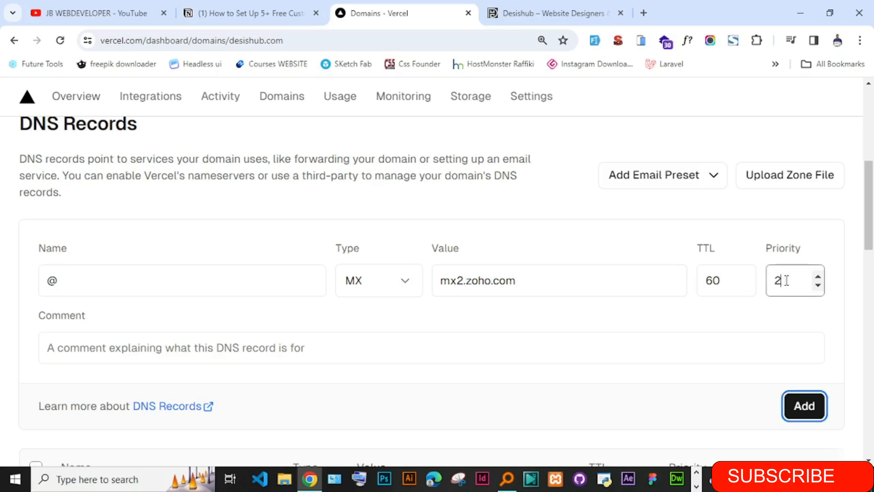
{"action": "type", "text": "0"}
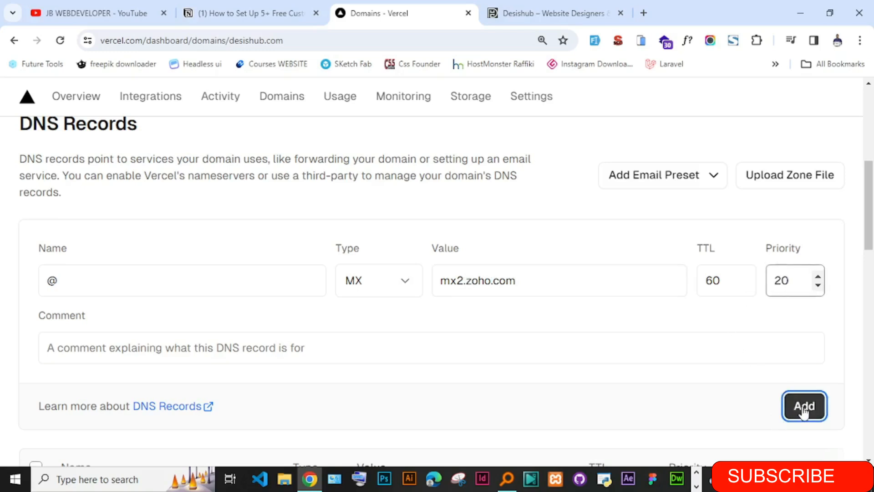
{"action": "left_click", "coordinate": [801, 406]}
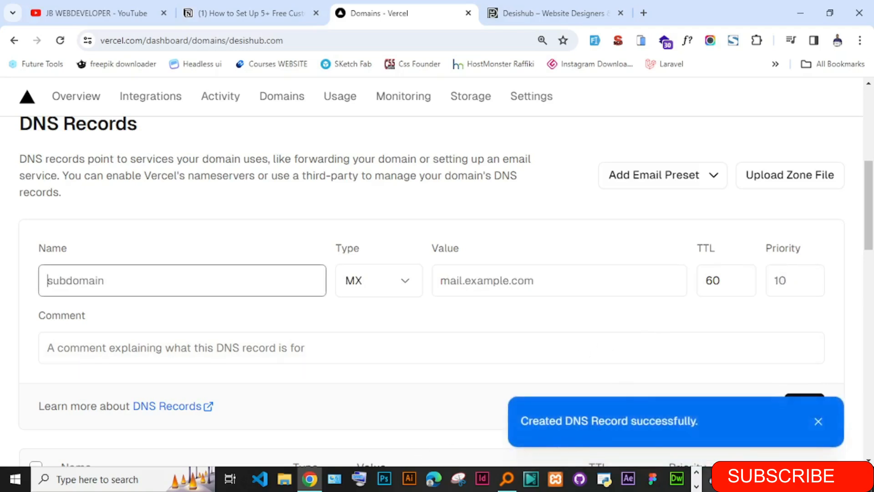
{"action": "left_click", "coordinate": [696, 486]}
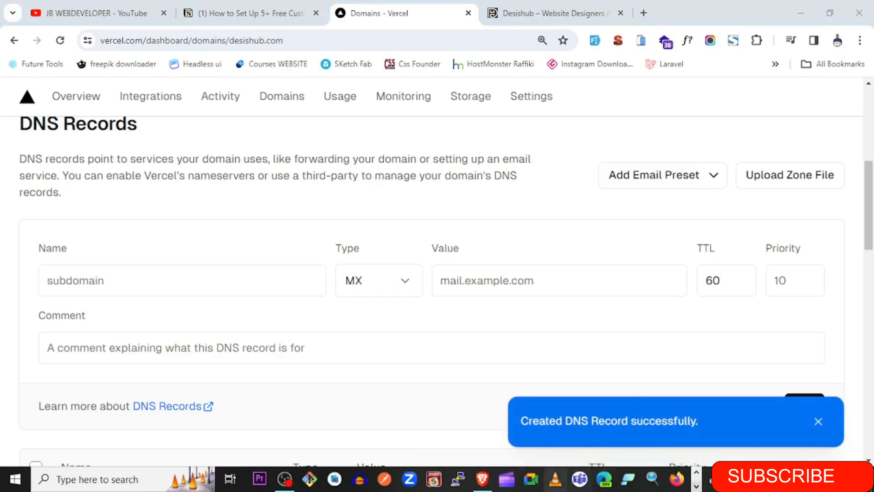
Copy the mx3.zoho.com value from Zoho's DNS Mapping page into Vercel
{"action": "left_click", "coordinate": [482, 474]}
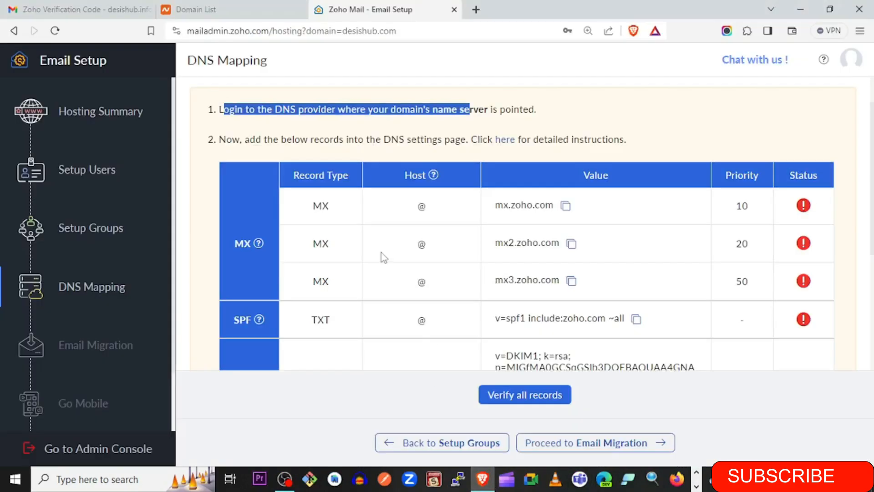
{"action": "left_click", "coordinate": [573, 281]}
{"action": "left_click", "coordinate": [696, 472]}
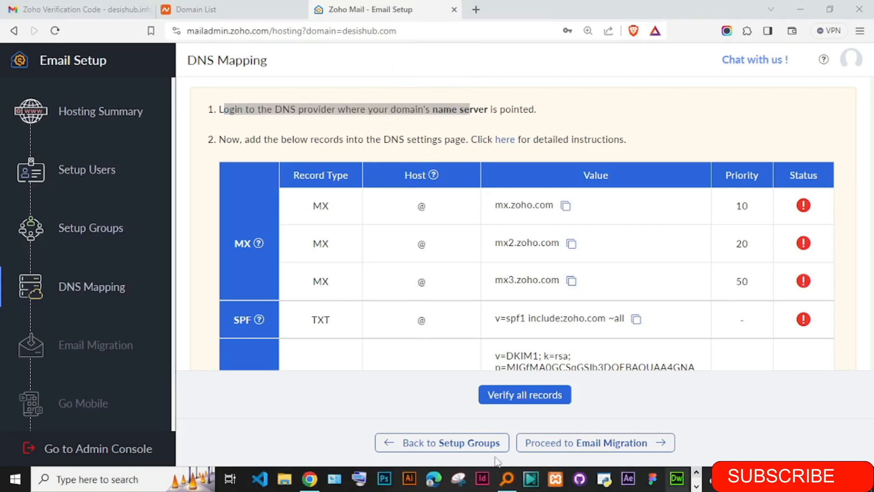
{"action": "left_click", "coordinate": [309, 478]}
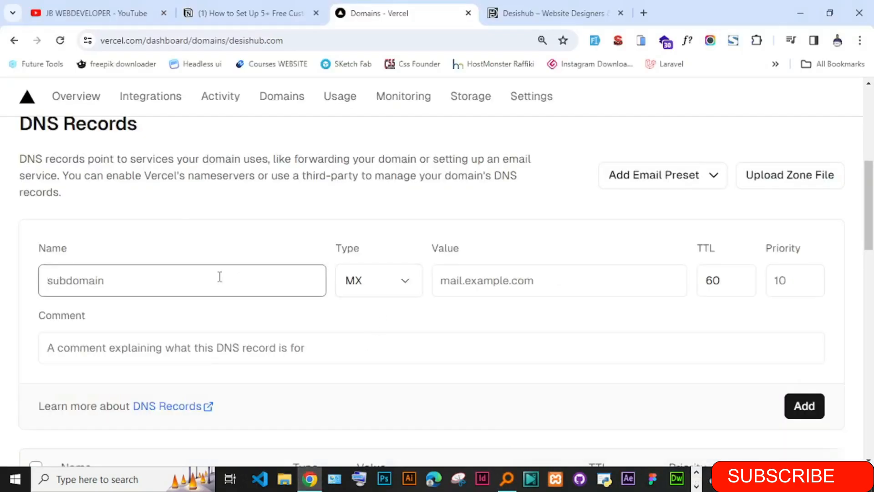
Add an MX record @ → mx3.zoho.com with priority 50, then return to Zoho
{"action": "type", "text": "@"}
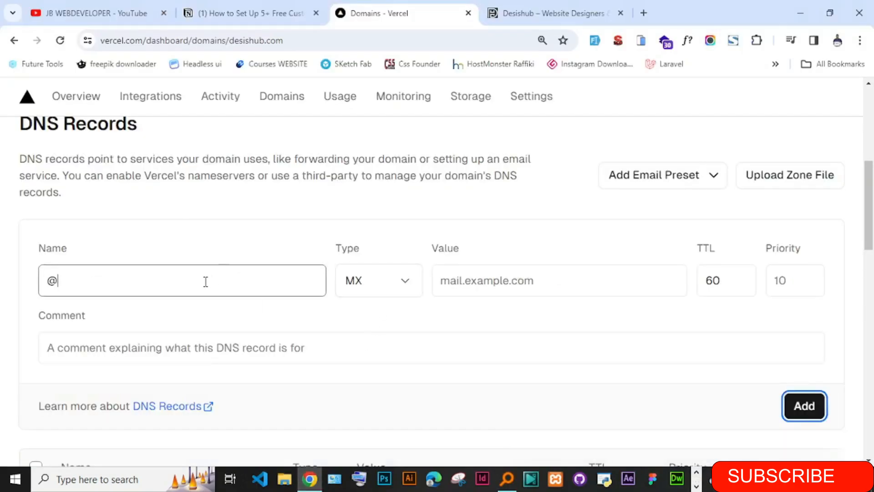
{"action": "left_click", "coordinate": [479, 280]}
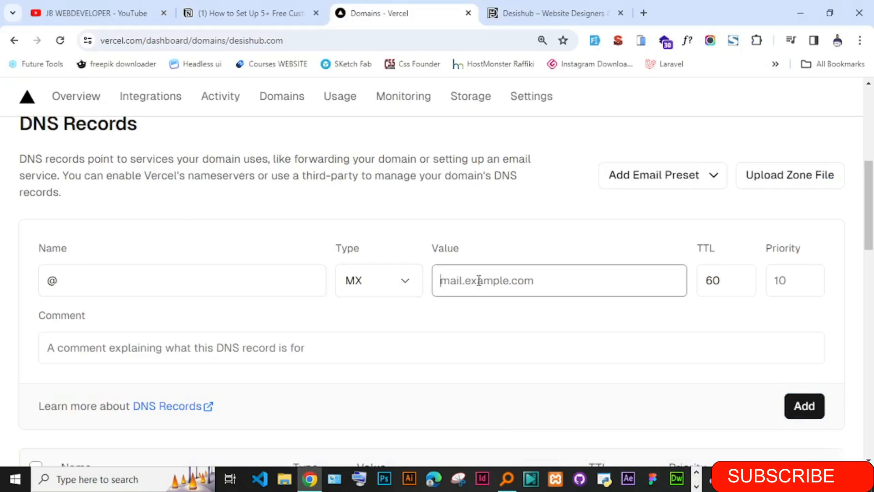
{"action": "key", "text": "ctrl+v"}
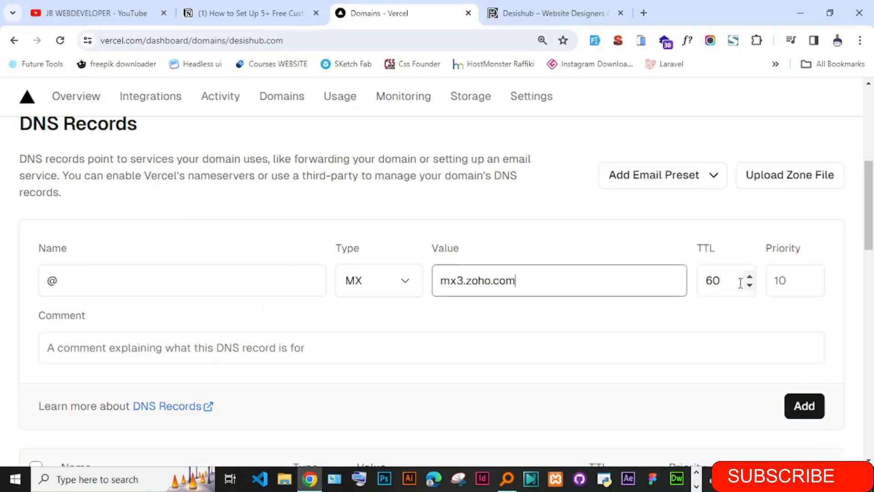
{"action": "left_click", "coordinate": [776, 282]}
{"action": "type", "text": "50"}
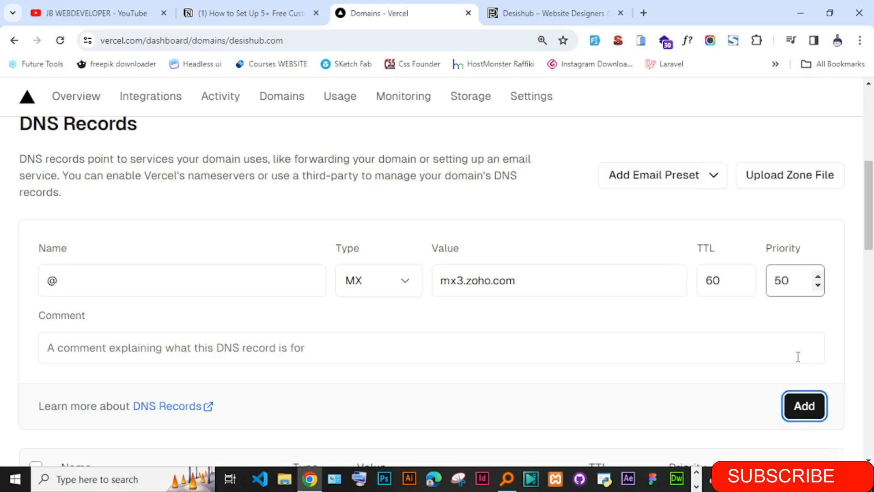
{"action": "left_click", "coordinate": [800, 405]}
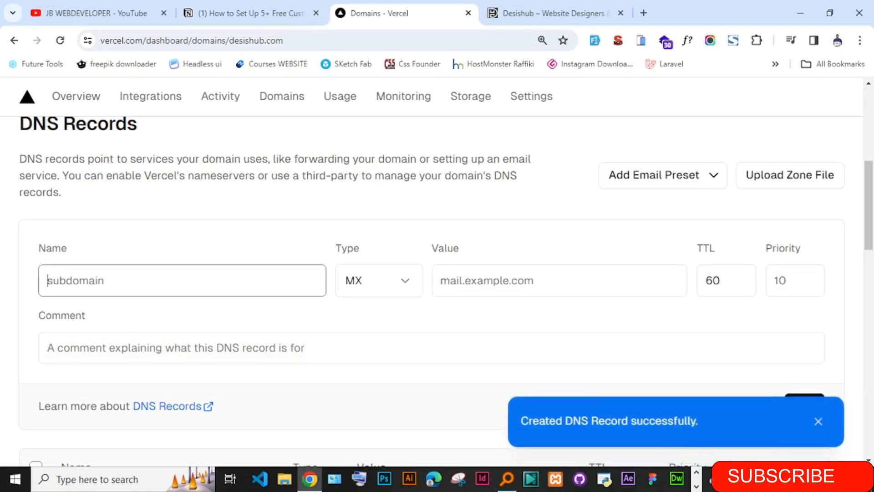
{"action": "left_click", "coordinate": [697, 486]}
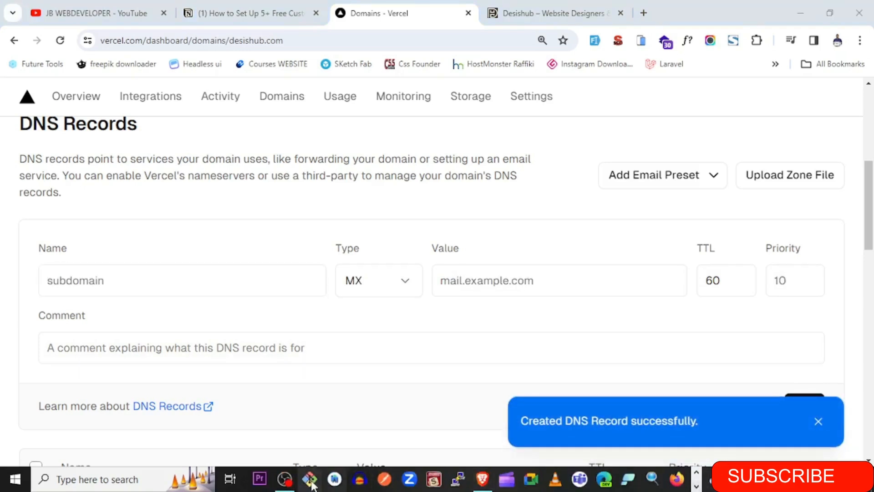
{"action": "left_click", "coordinate": [482, 479]}
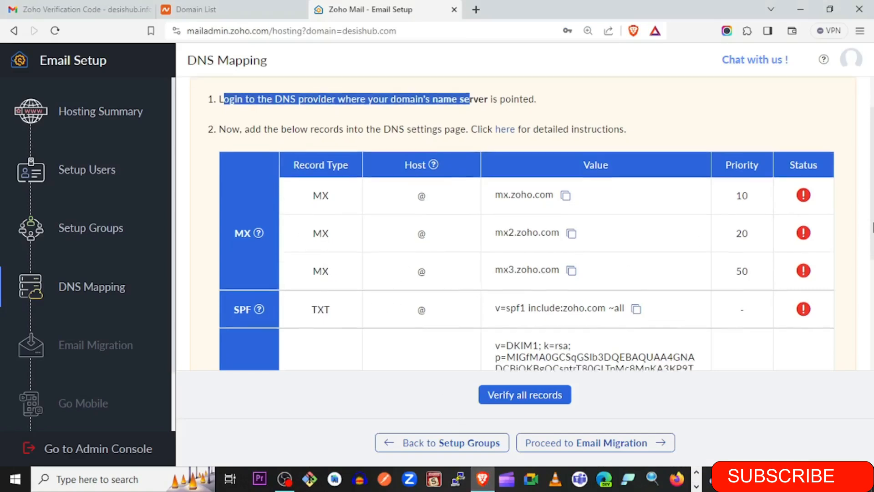
Copy Zoho's SPF value v=spf1 include:zoho.com ~all and switch back to Vercel's DNS records
{"action": "scroll", "coordinate": [765, 254], "scroll_direction": "down", "scroll_amount": 1}
{"action": "mouse_move", "coordinate": [258, 264]}
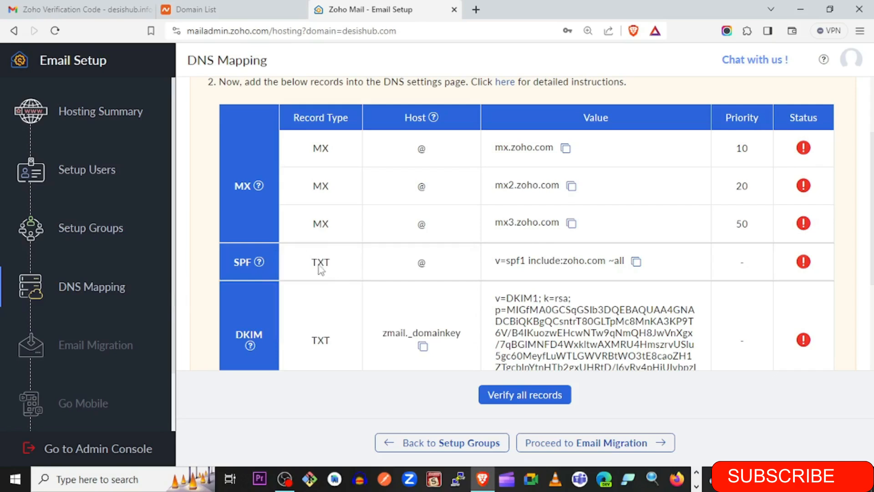
{"action": "left_click", "coordinate": [636, 262]}
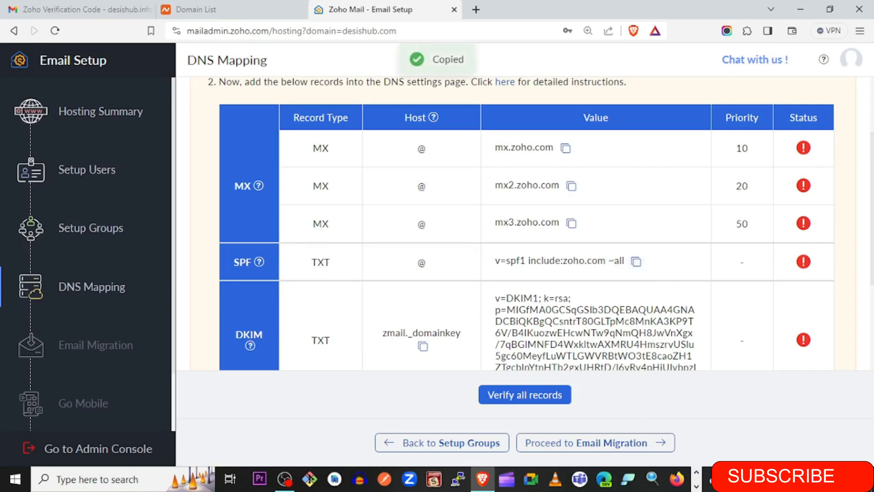
{"action": "left_click", "coordinate": [697, 472]}
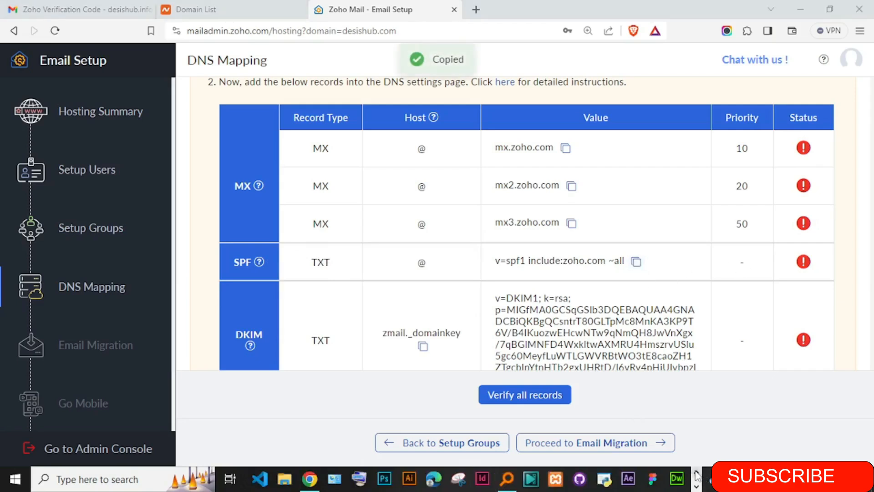
{"action": "left_click", "coordinate": [314, 483]}
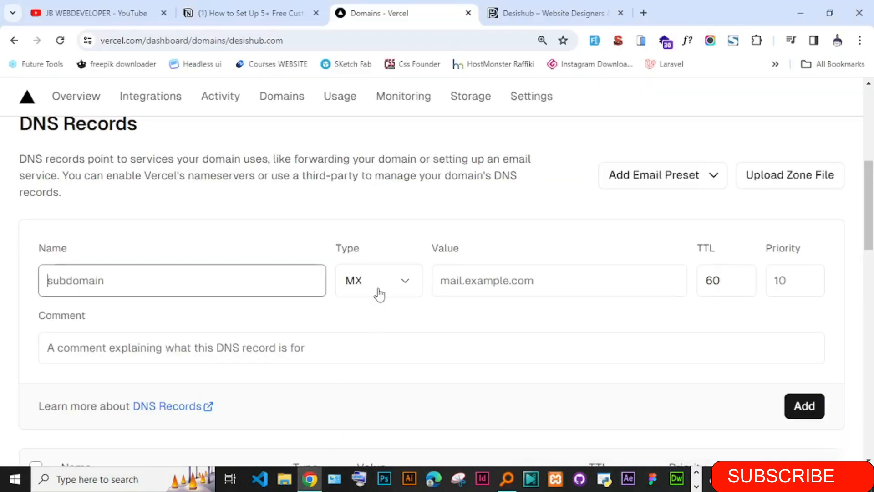
Add a Vercel TXT record for @ with value v=spf1 include:zoho.com ~all, then return to Zoho
{"action": "left_click", "coordinate": [187, 282]}
{"action": "type", "text": "@"}
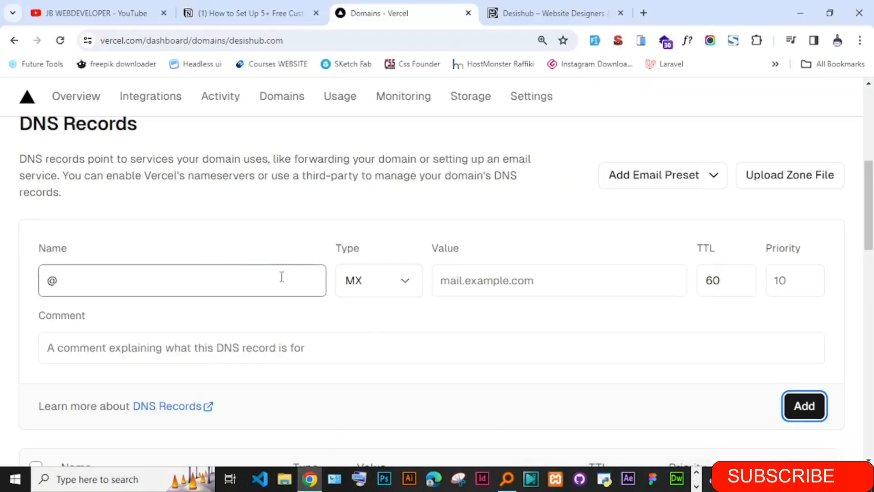
{"action": "left_click", "coordinate": [380, 290]}
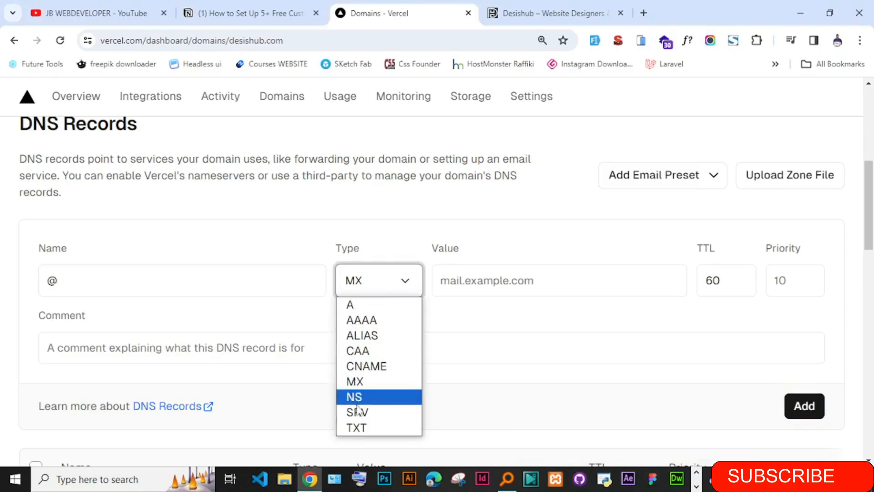
{"action": "left_click", "coordinate": [356, 428]}
{"action": "left_click", "coordinate": [457, 275]}
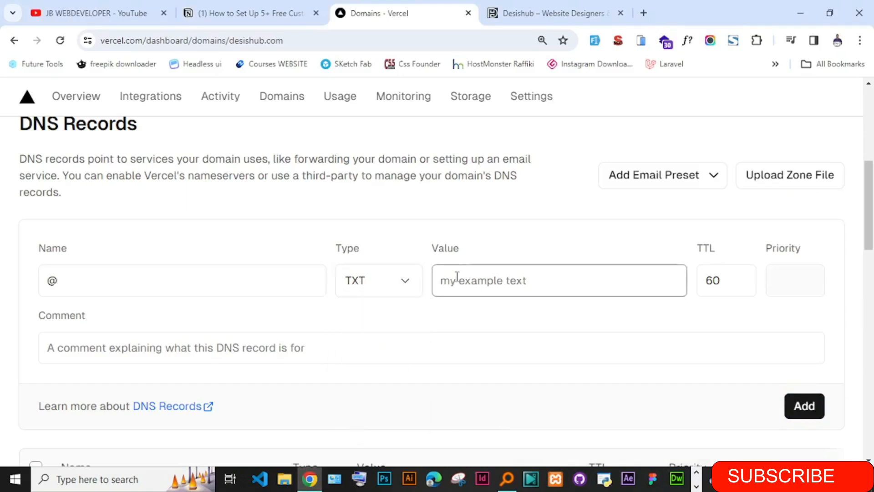
{"action": "key", "text": "ctrl+v"}
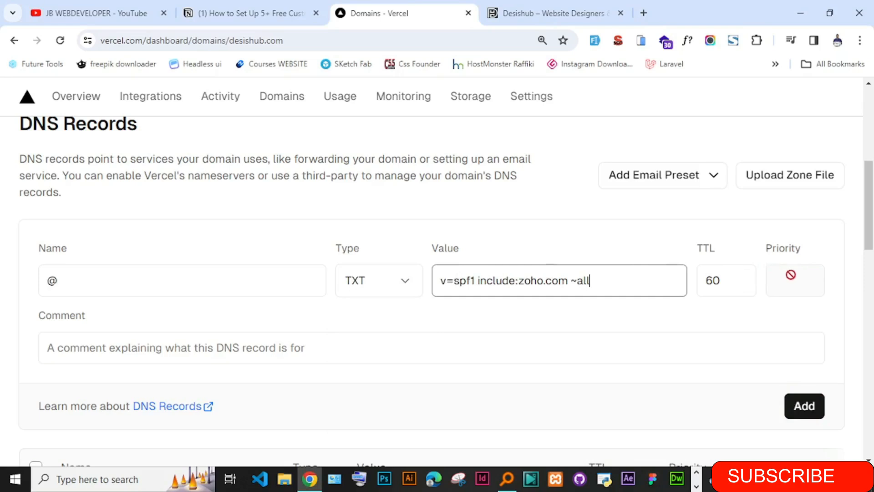
{"action": "left_click", "coordinate": [809, 422]}
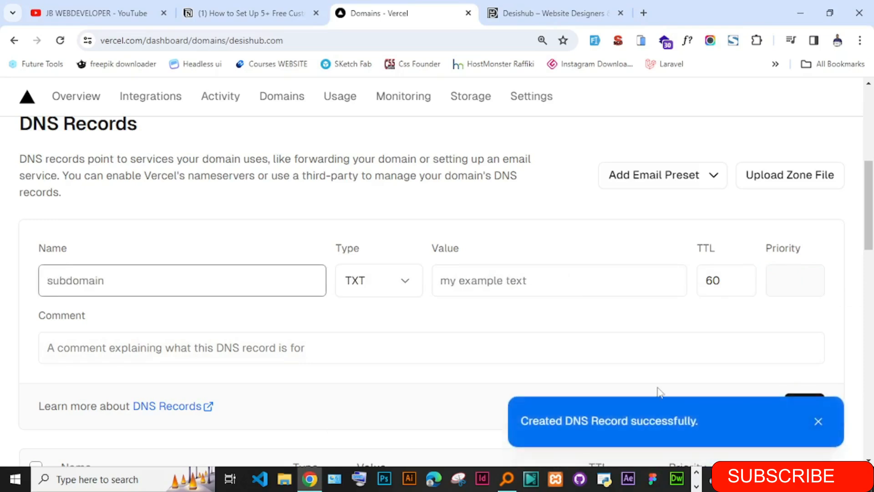
{"action": "left_click", "coordinate": [696, 487]}
{"action": "left_click", "coordinate": [483, 478]}
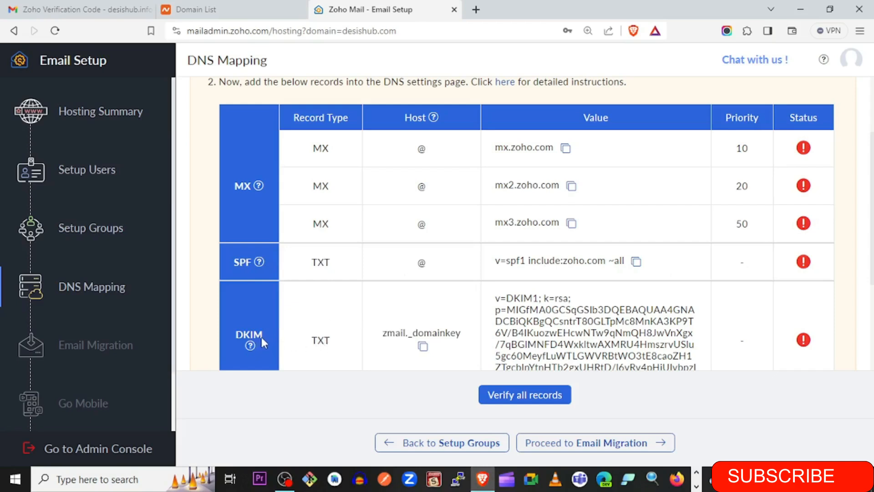
Copy the DKIM host name zmail._domainkey from Zoho's DNS Mapping and switch back to Vercel
{"action": "mouse_move", "coordinate": [250, 347]}
{"action": "scroll", "coordinate": [454, 279], "scroll_direction": "down", "scroll_amount": 1}
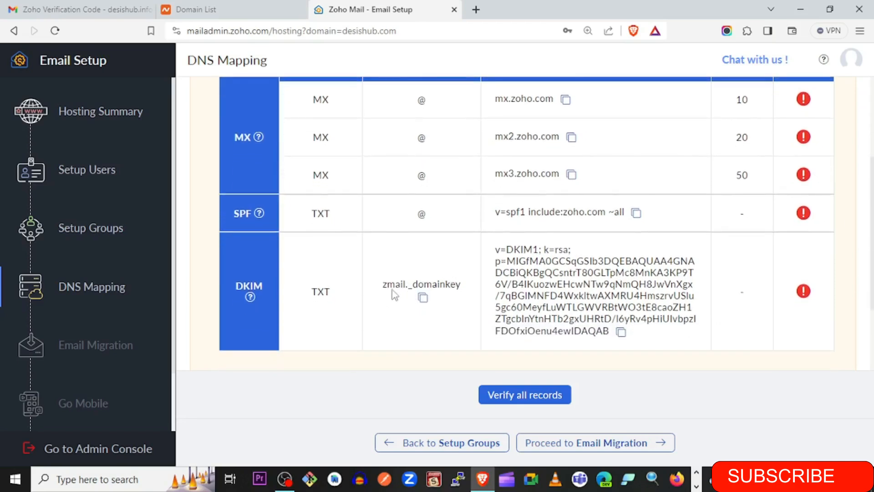
{"action": "left_click", "coordinate": [422, 298]}
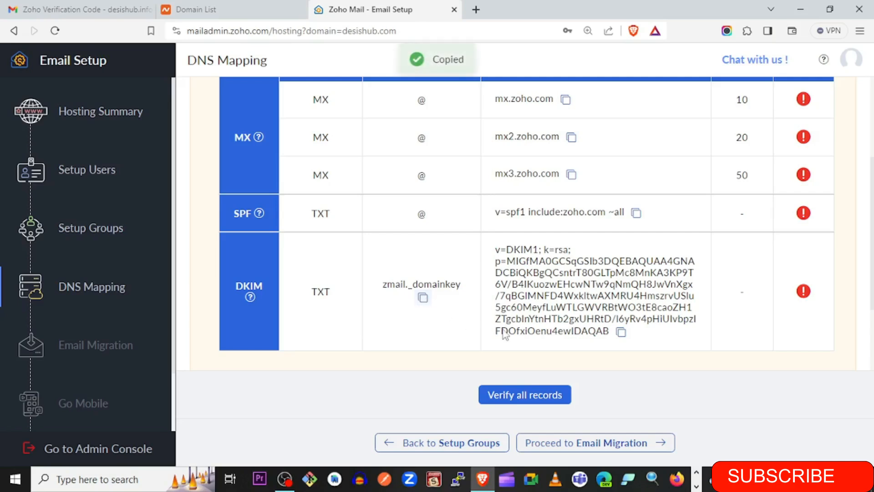
{"action": "left_click", "coordinate": [698, 486]}
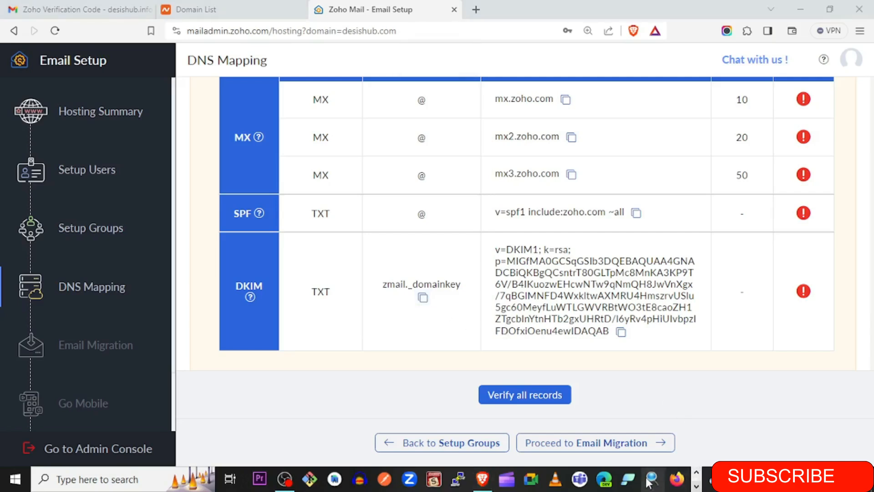
{"action": "left_click", "coordinate": [697, 486]}
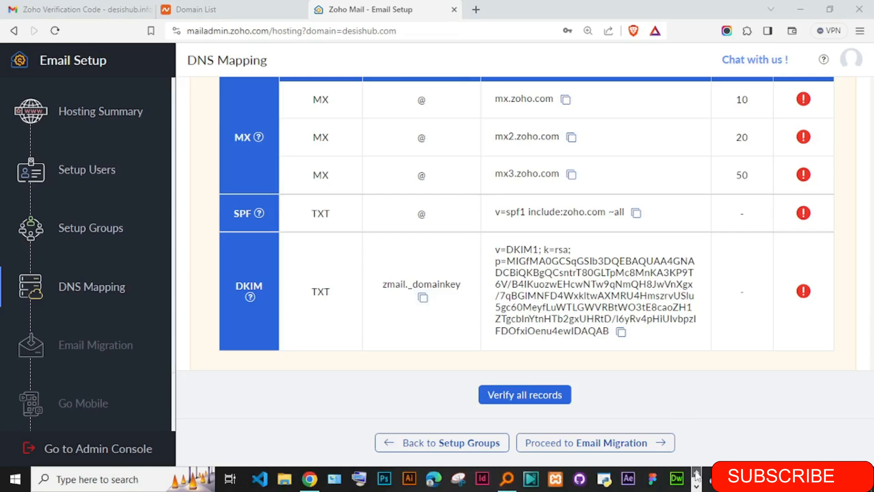
{"action": "left_click", "coordinate": [309, 479]}
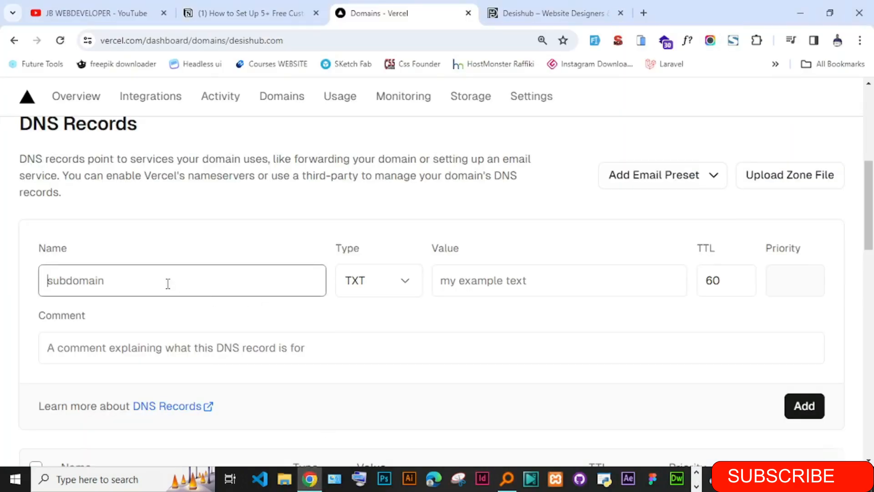
Paste zmail._domainkey as the record name, then copy Zoho's long DKIM key value
{"action": "key", "text": "ctrl+v"}
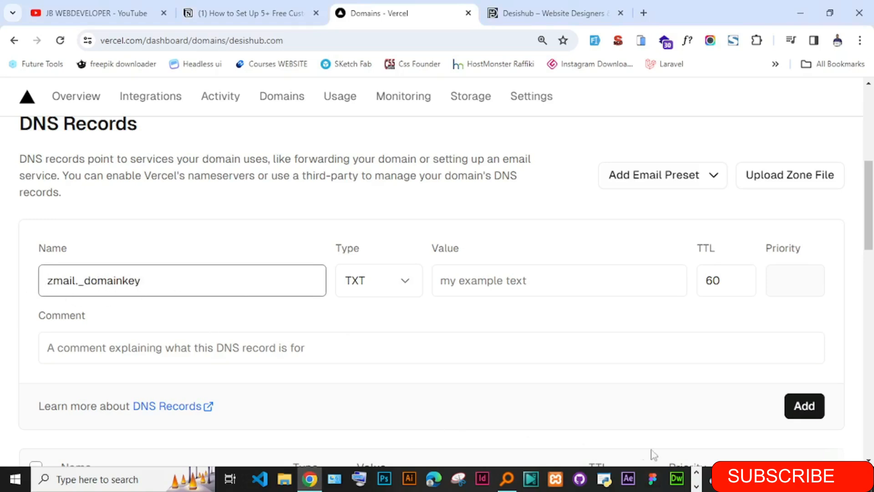
{"action": "left_click", "coordinate": [697, 475]}
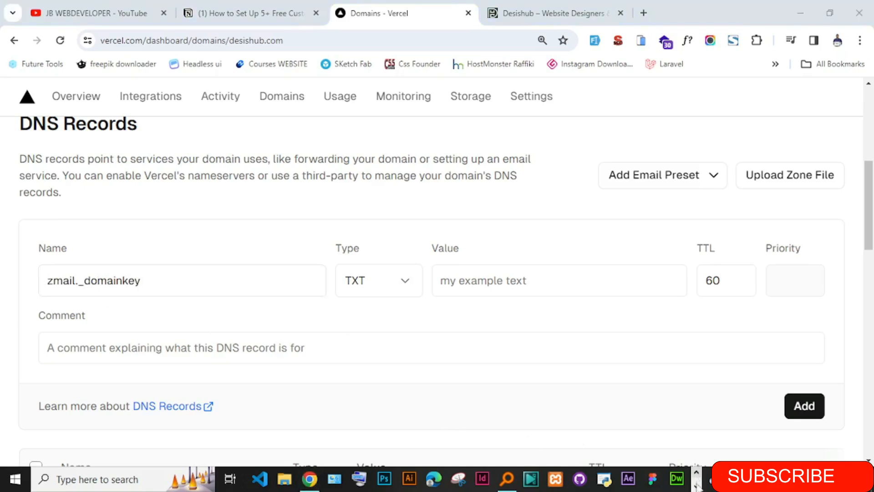
{"action": "left_click", "coordinate": [697, 486]}
{"action": "left_click", "coordinate": [485, 484]}
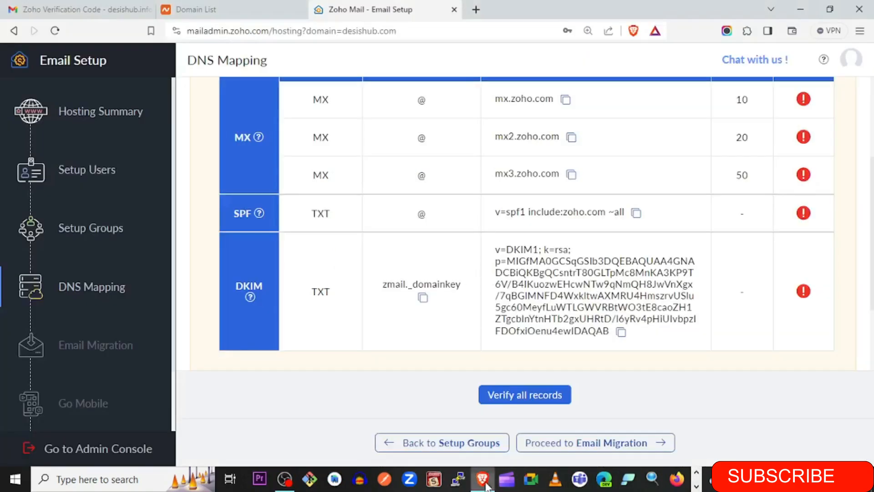
{"action": "left_click", "coordinate": [622, 331]}
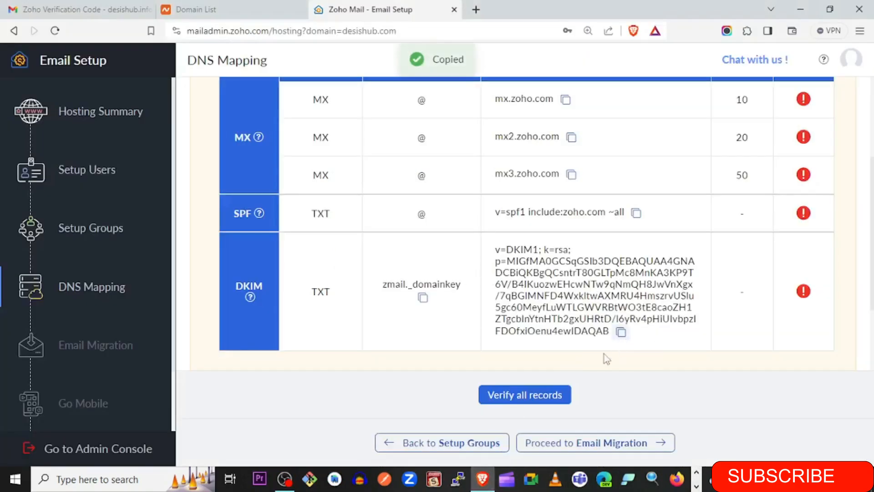
Paste the v=DKIM1; k=rsa key into Vercel's Value field and add the TXT record
{"action": "left_click", "coordinate": [698, 474]}
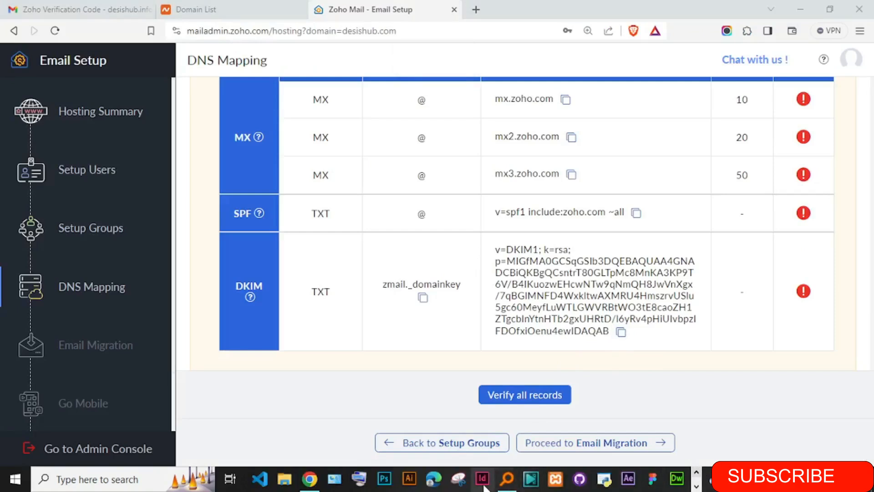
{"action": "left_click", "coordinate": [312, 484]}
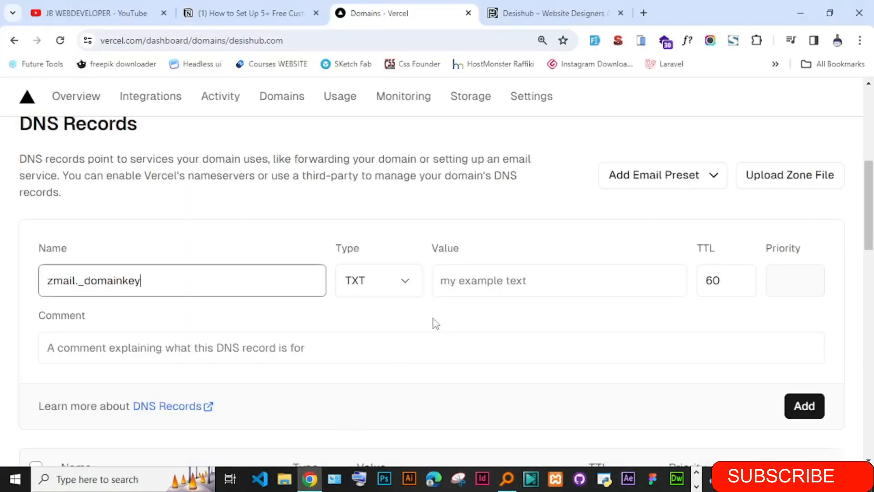
{"action": "left_click", "coordinate": [465, 289]}
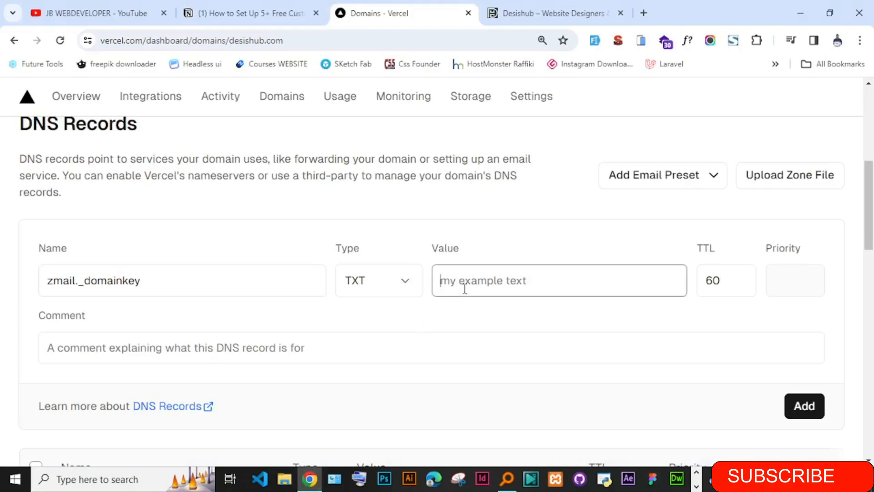
{"action": "key", "text": "ctrl+v"}
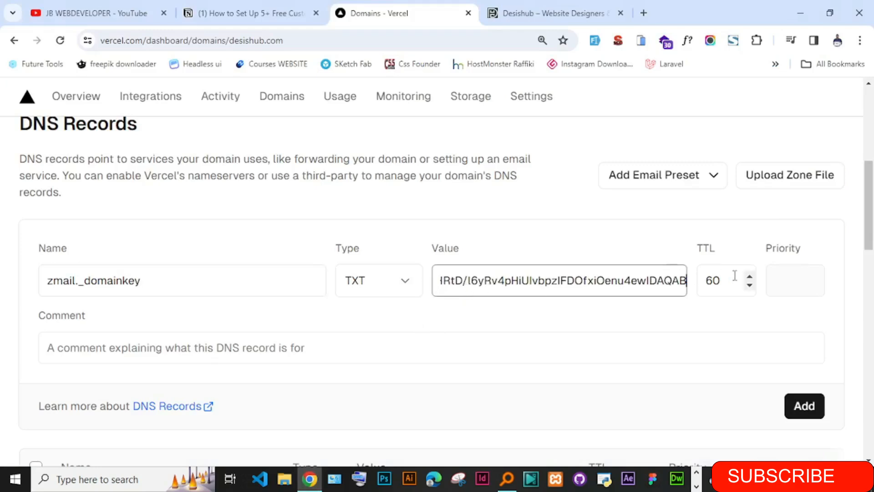
{"action": "left_click", "coordinate": [794, 402]}
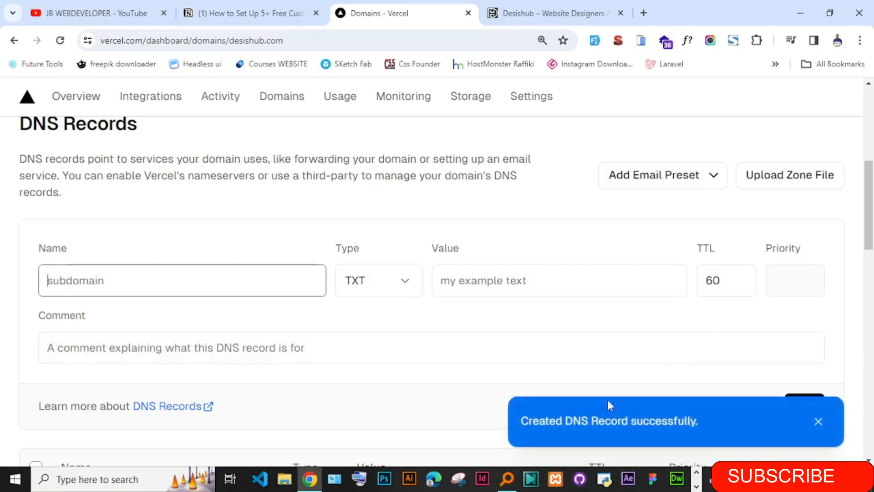
{"action": "left_click_drag", "start_coordinate": [872, 219], "coordinate": [855, 197]}
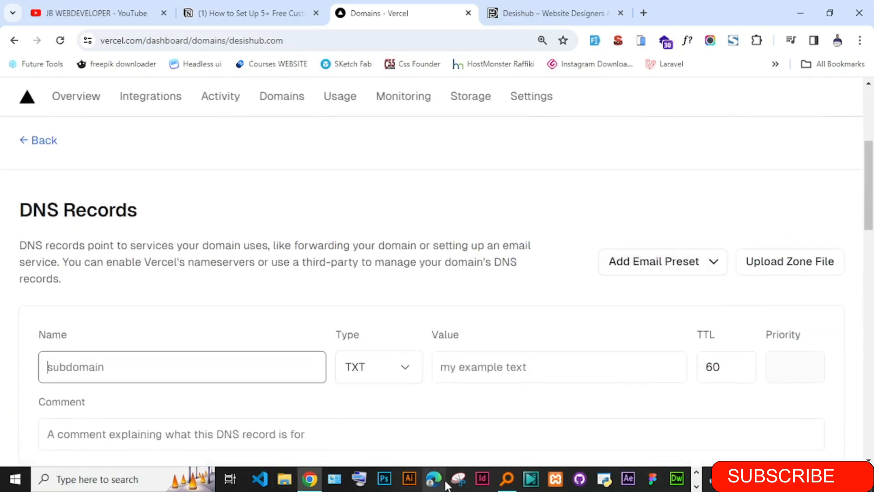
Switch to Zoho's DNS Mapping page in Brave and run Verify all records for desishub.com
{"action": "left_click", "coordinate": [697, 486]}
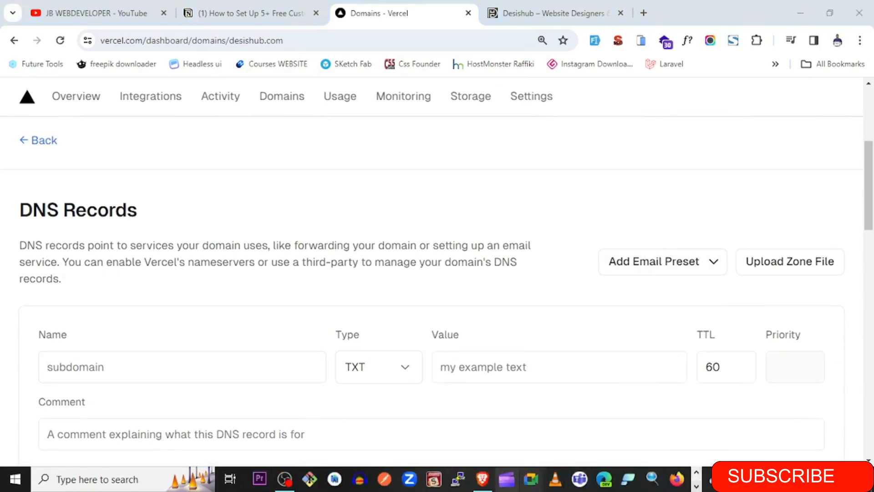
{"action": "left_click", "coordinate": [481, 481]}
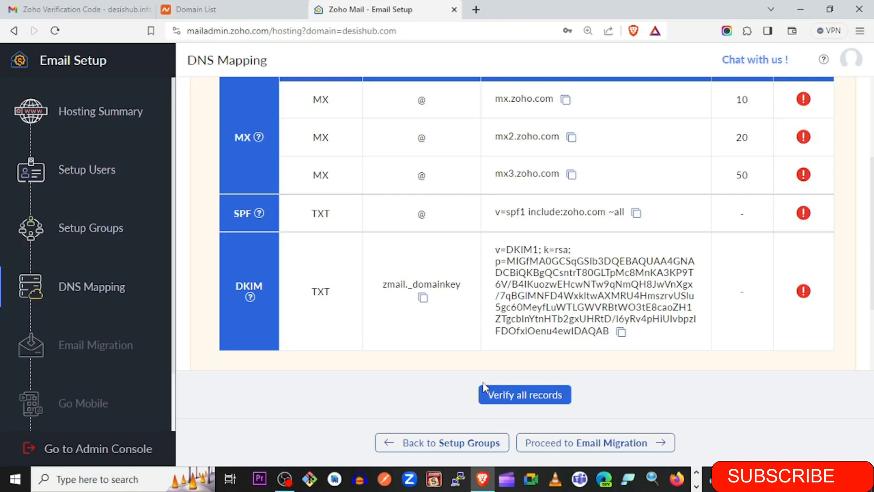
{"action": "left_click", "coordinate": [515, 401]}
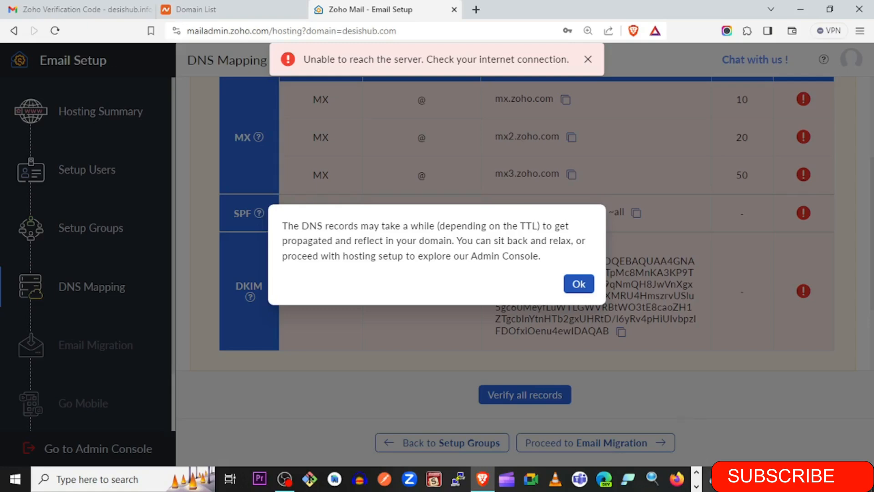
Check the Wi-Fi connection in the network flyout, then dismiss the DNS propagation notice with Ok
{"action": "left_click", "coordinate": [696, 473]}
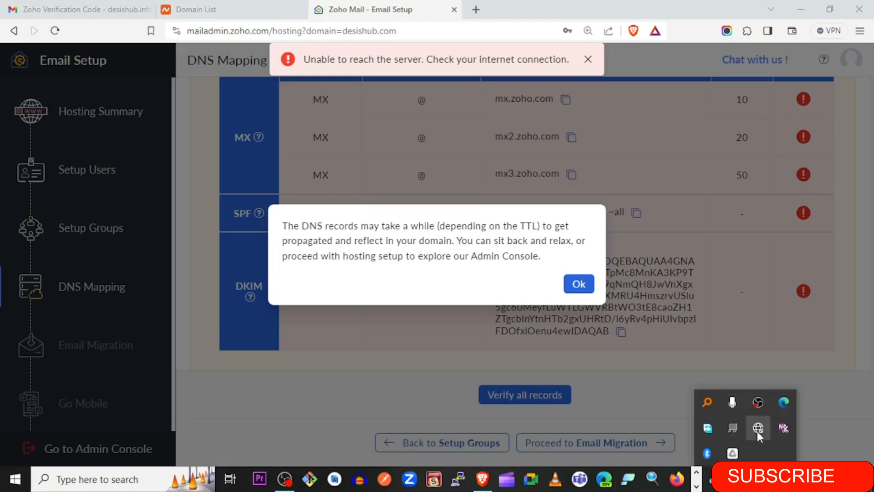
{"action": "left_click", "coordinate": [757, 429]}
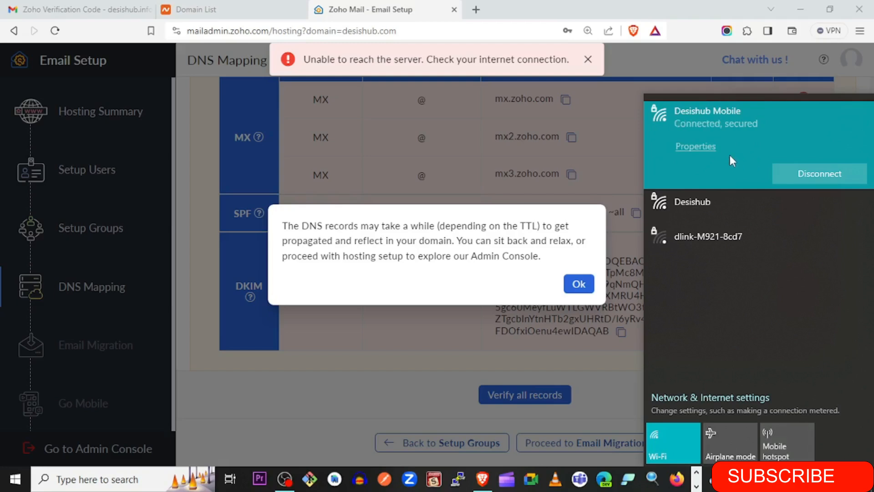
{"action": "left_click", "coordinate": [616, 147]}
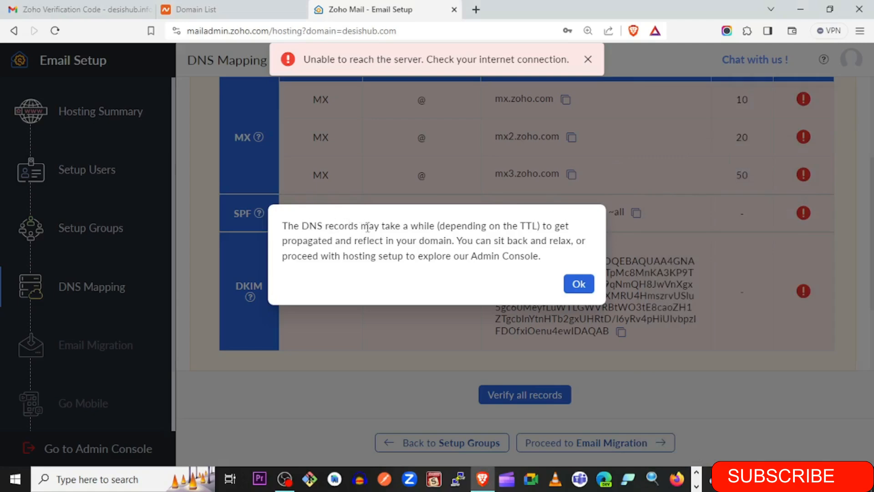
{"action": "left_click", "coordinate": [578, 285]}
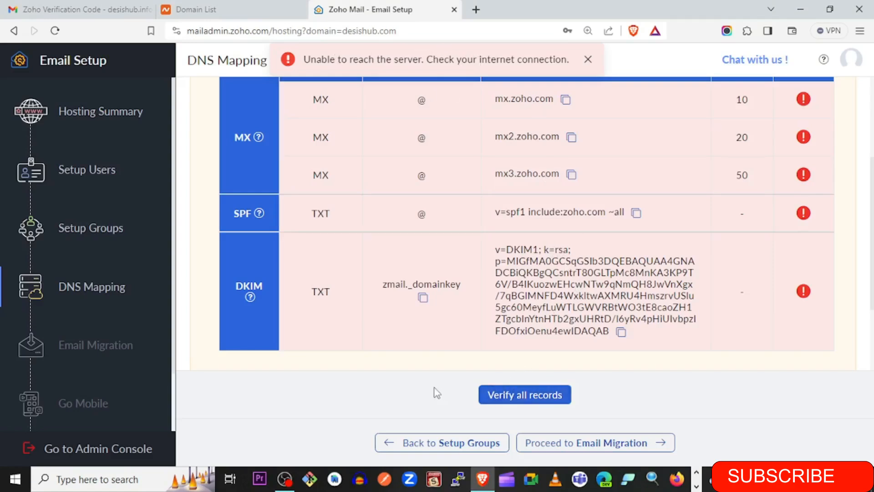
Re-run Verify all records so all pass, then switch back to Vercel's DNS Records page
{"action": "left_click", "coordinate": [516, 396]}
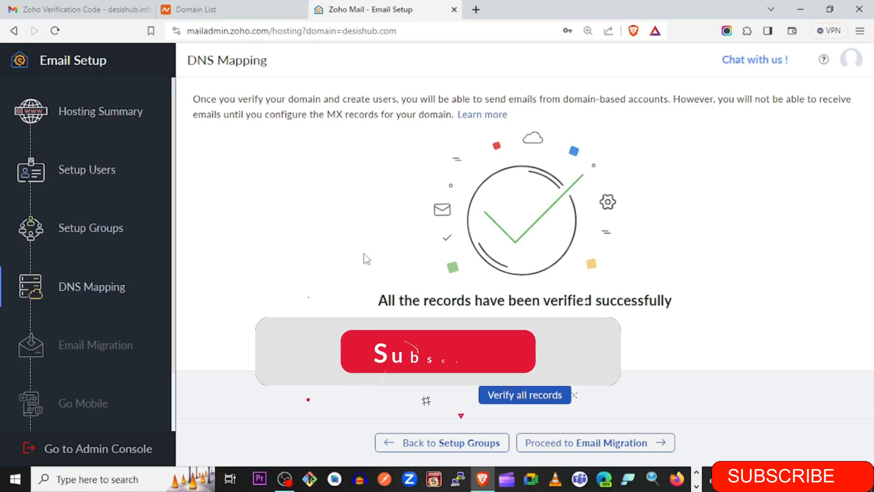
{"action": "left_click_drag", "start_coordinate": [687, 305], "coordinate": [400, 301]}
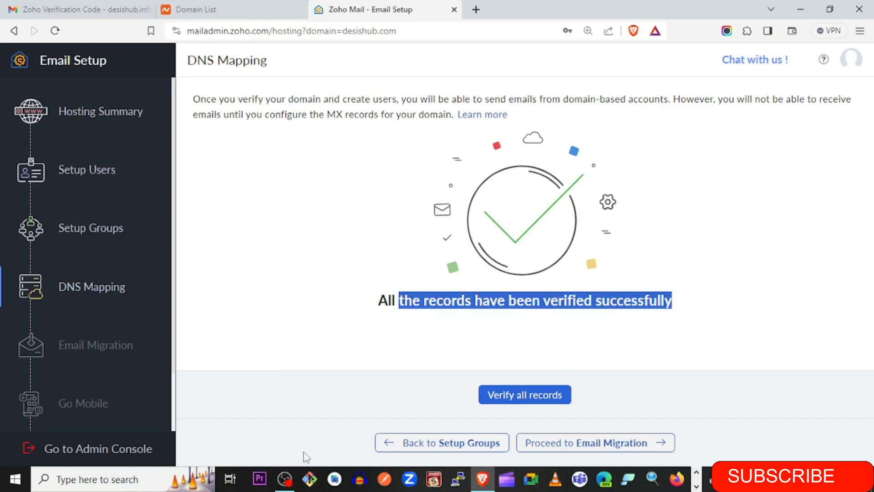
{"action": "left_click", "coordinate": [697, 484]}
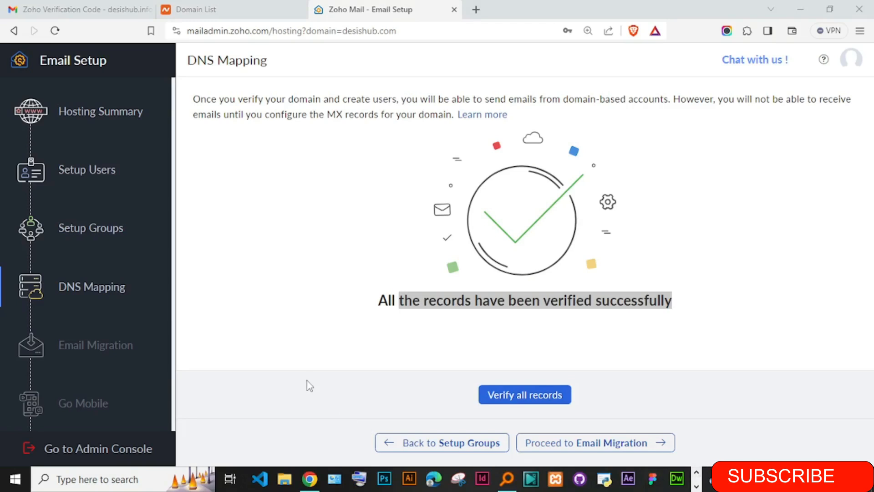
{"action": "left_click", "coordinate": [310, 479]}
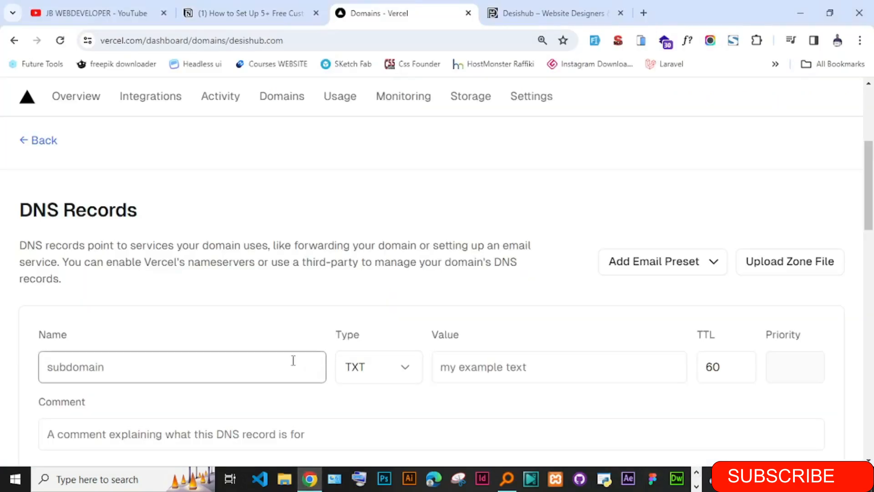
Open the Notion setup guide and scroll to Step 8: Optional Steps and Step 9: Completion
{"action": "left_click", "coordinate": [242, 12]}
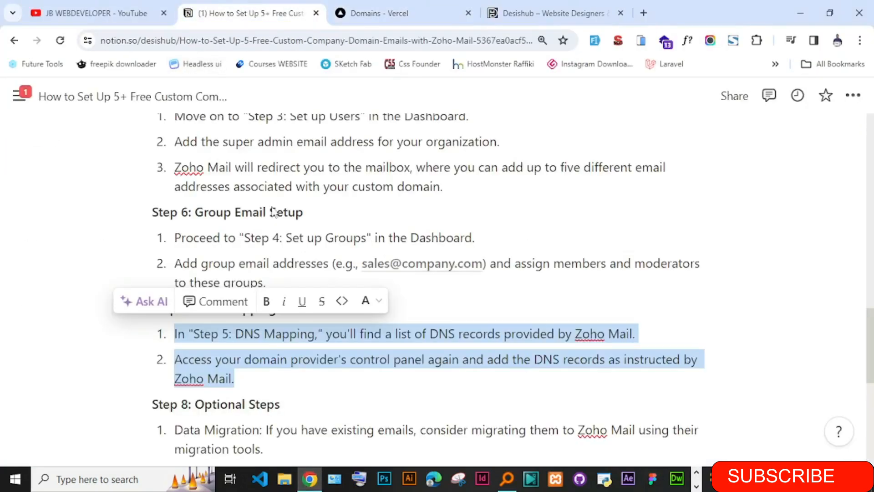
{"action": "left_click", "coordinate": [208, 384]}
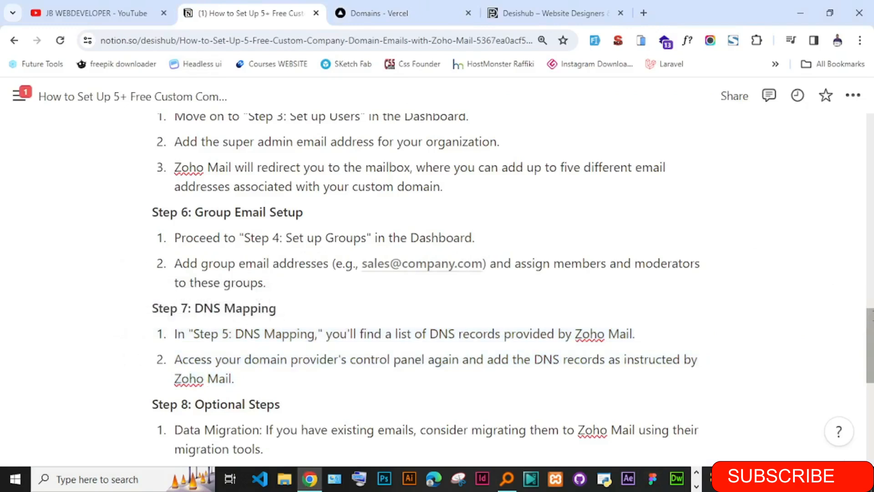
{"action": "scroll", "coordinate": [870, 355], "scroll_direction": "down", "scroll_amount": 3}
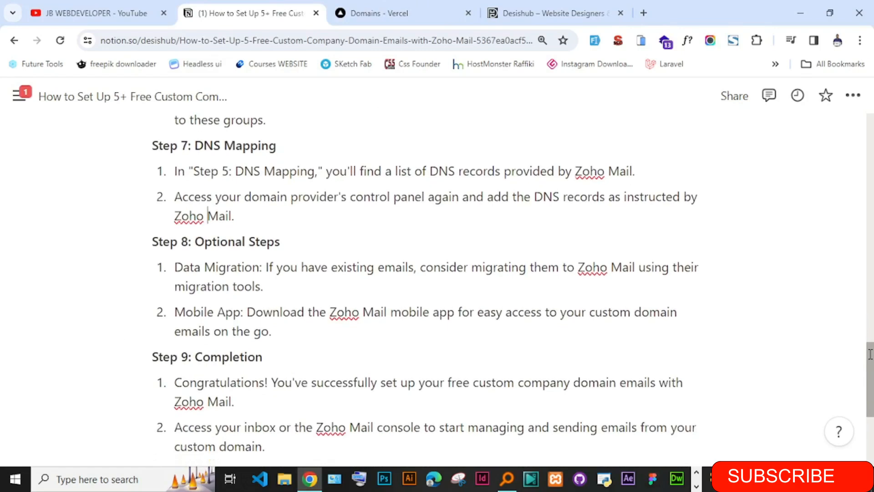
{"action": "scroll", "coordinate": [870, 354], "scroll_direction": "down", "scroll_amount": 1}
{"action": "left_click_drag", "start_coordinate": [196, 220], "coordinate": [280, 220]}
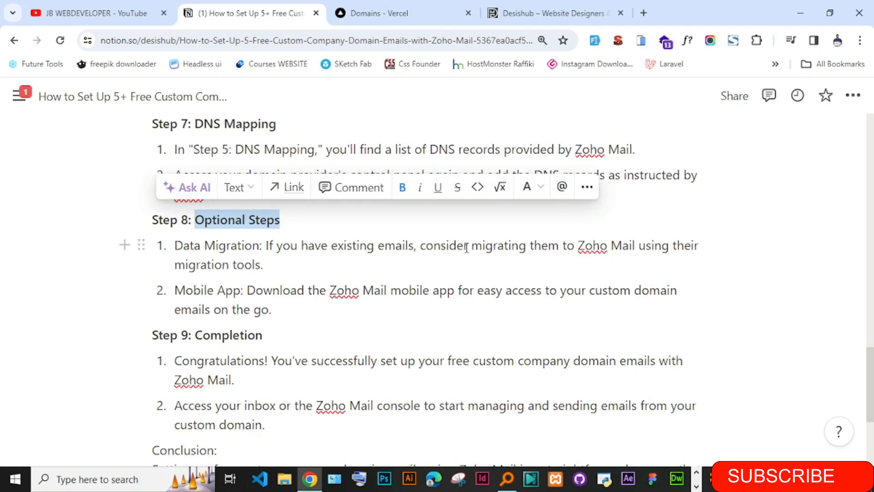
{"action": "left_click_drag", "start_coordinate": [287, 312], "coordinate": [178, 293]}
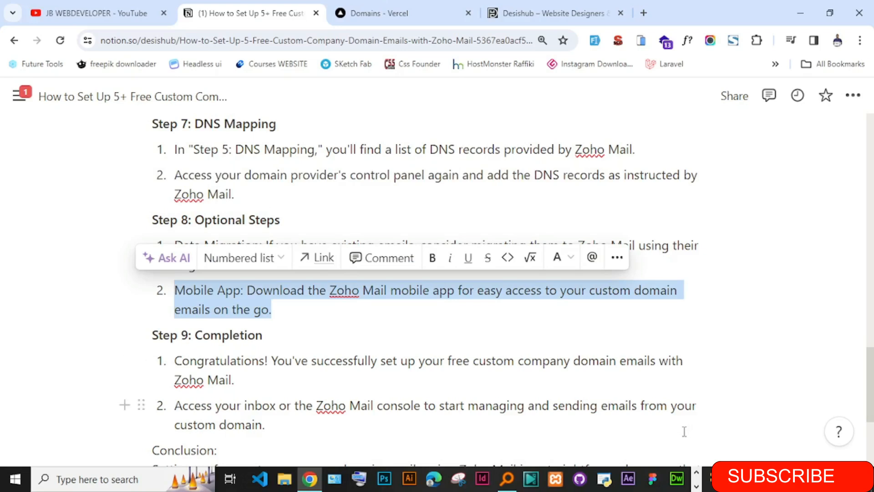
{"action": "left_click", "coordinate": [291, 306]}
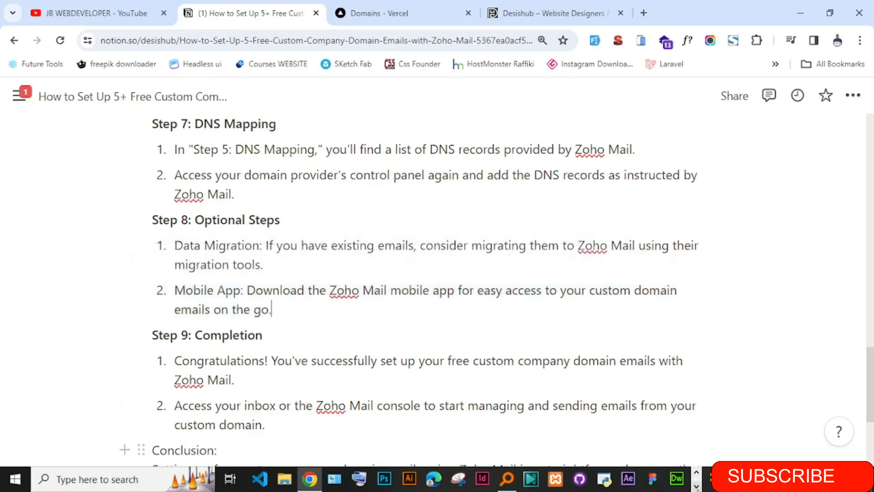
{"action": "left_click", "coordinate": [697, 486]}
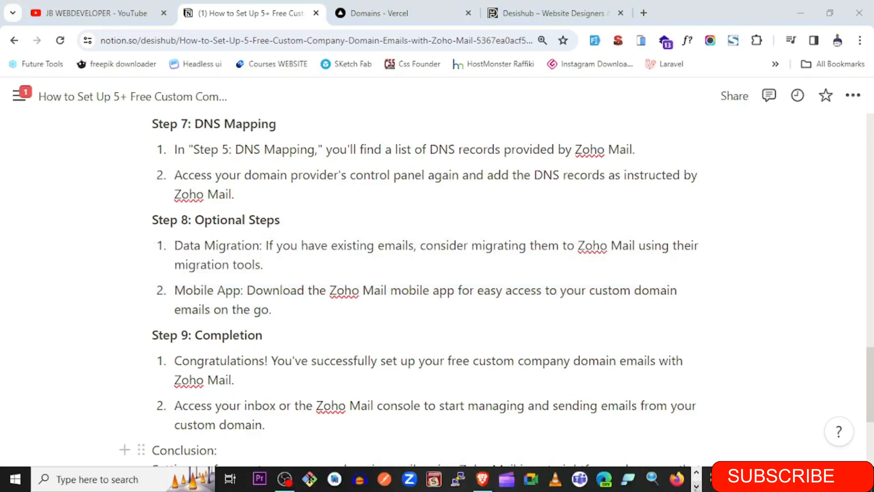
Return to the Zoho setup in Brave and proceed from DNS Mapping to Email Migration
{"action": "left_click", "coordinate": [482, 479]}
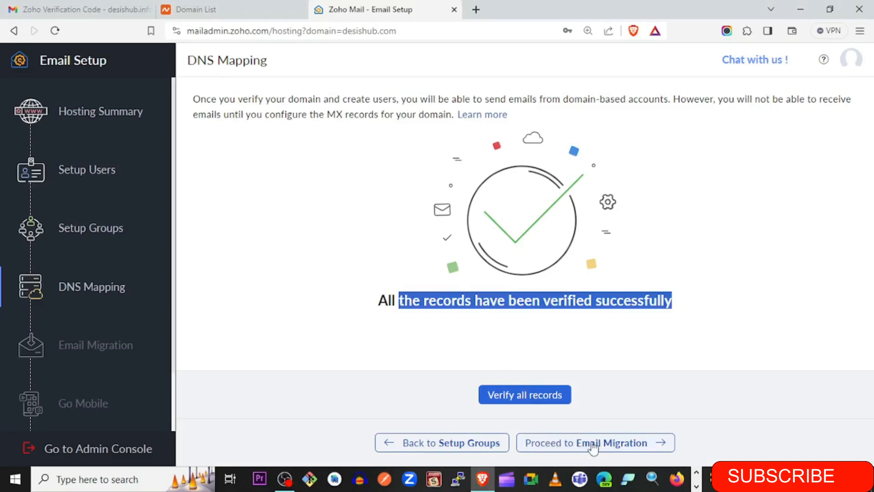
{"action": "left_click", "coordinate": [614, 448]}
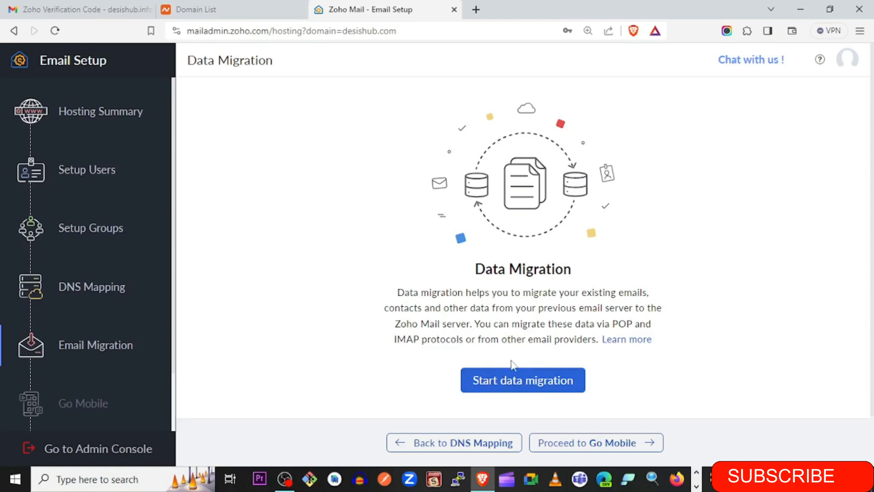
Proceed to Go Mobile and highlight its Stay Connected heading and Zoho Mobile Apps text
{"action": "left_click", "coordinate": [580, 445]}
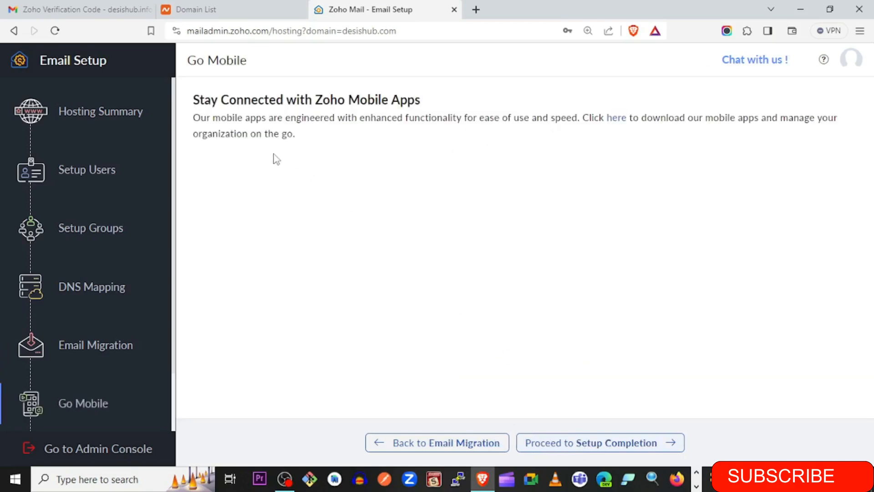
{"action": "left_click_drag", "start_coordinate": [205, 100], "coordinate": [416, 106]}
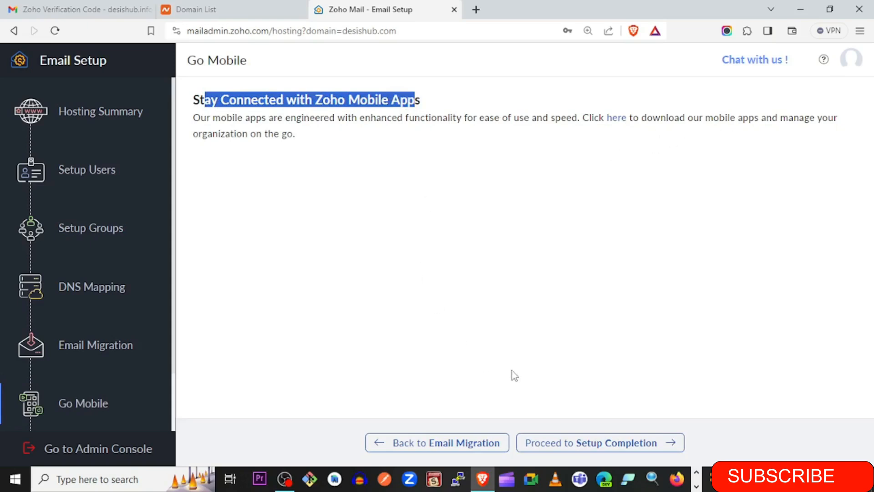
{"action": "left_click", "coordinate": [247, 129]}
{"action": "left_click_drag", "start_coordinate": [187, 99], "coordinate": [344, 141]}
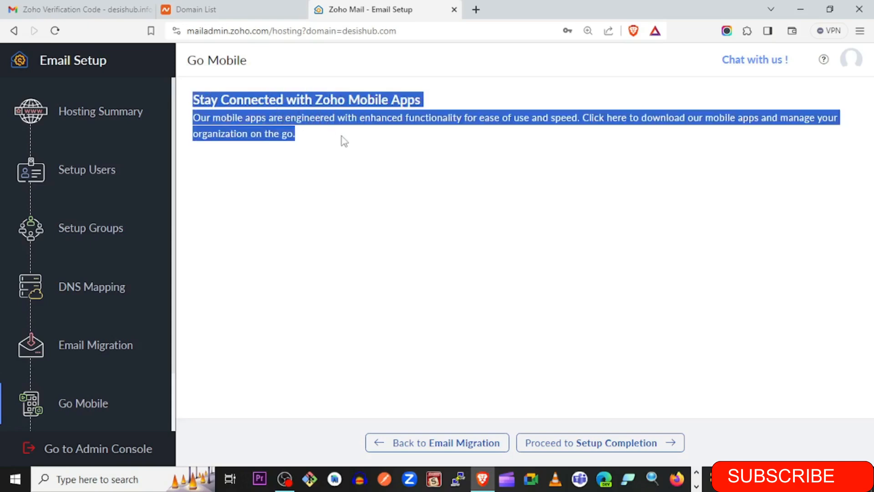
{"action": "left_click", "coordinate": [337, 142]}
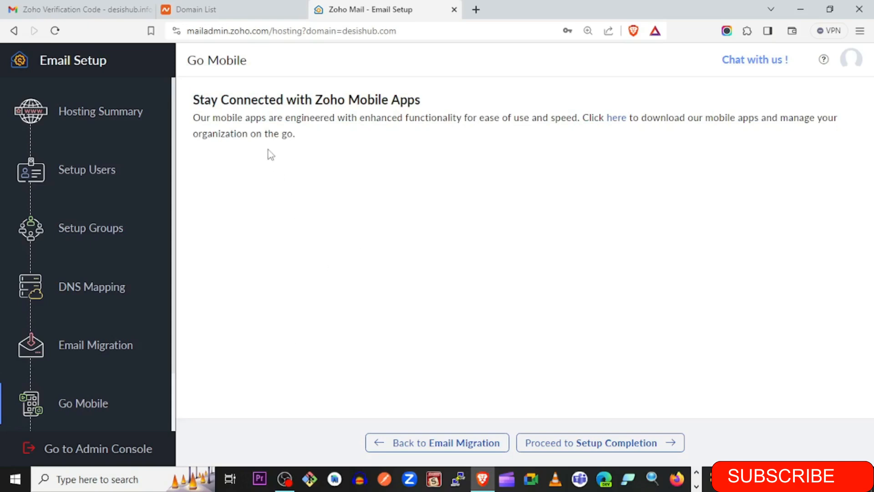
{"action": "left_click_drag", "start_coordinate": [203, 103], "coordinate": [485, 117]}
{"action": "left_click", "coordinate": [415, 144]}
{"action": "left_click_drag", "start_coordinate": [318, 103], "coordinate": [478, 105]}
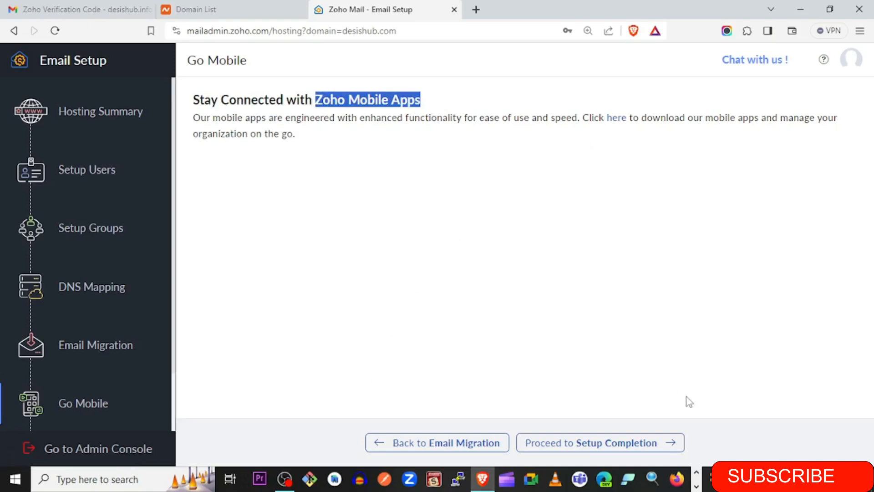
{"action": "left_click", "coordinate": [697, 474]}
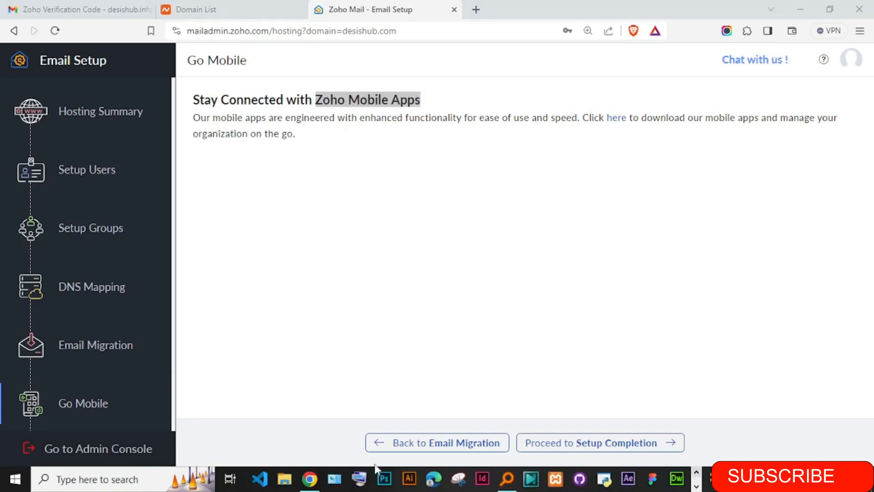
Read the Notion guide's Step 9 Completion section and scroll down to the Conclusion
{"action": "left_click", "coordinate": [318, 487]}
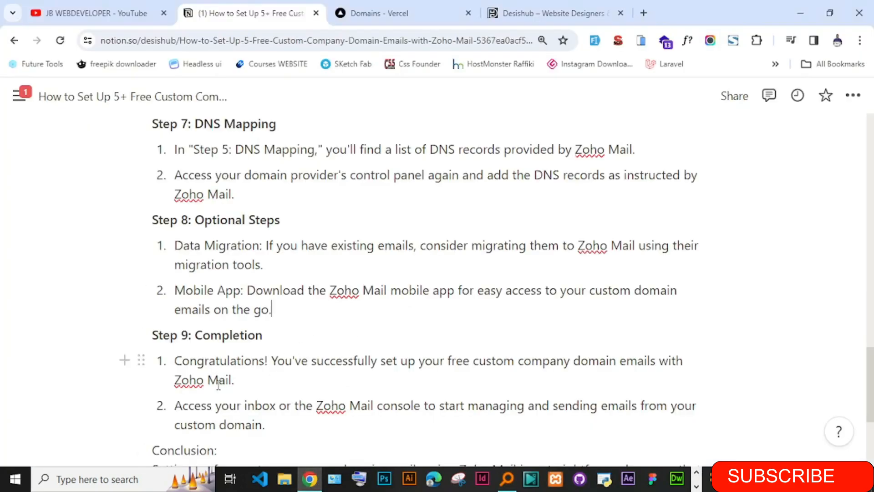
{"action": "left_click_drag", "start_coordinate": [195, 337], "coordinate": [281, 339]}
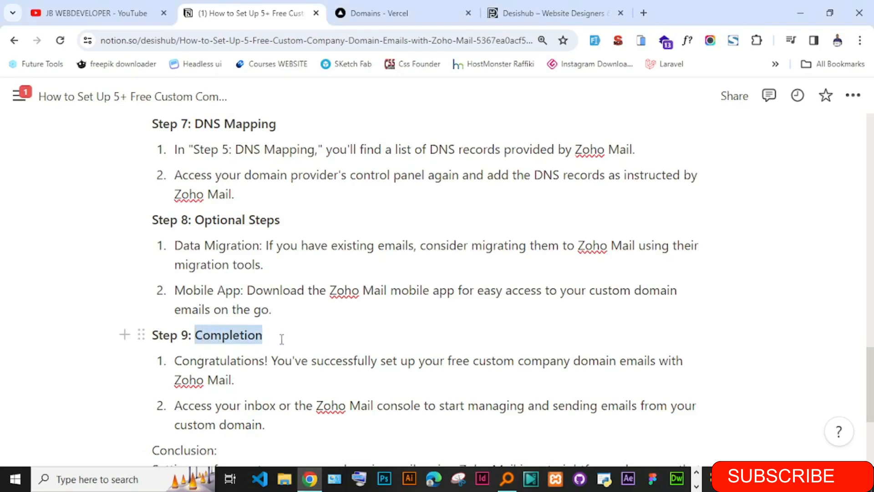
{"action": "left_click_drag", "start_coordinate": [175, 363], "coordinate": [599, 370]}
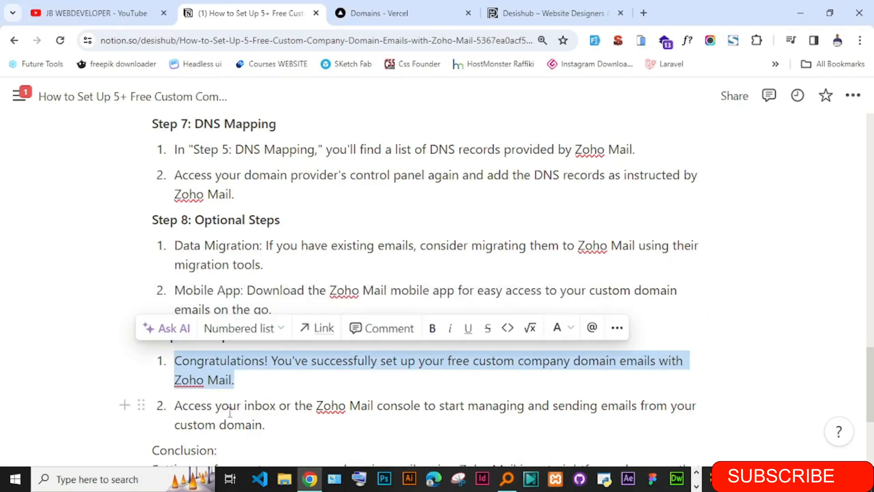
{"action": "left_click", "coordinate": [358, 412]}
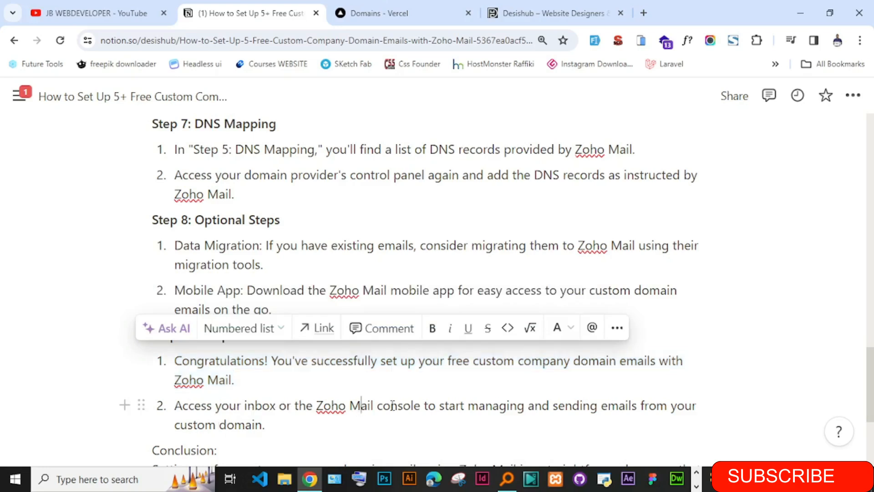
{"action": "scroll", "coordinate": [844, 399], "scroll_direction": "down", "scroll_amount": 3}
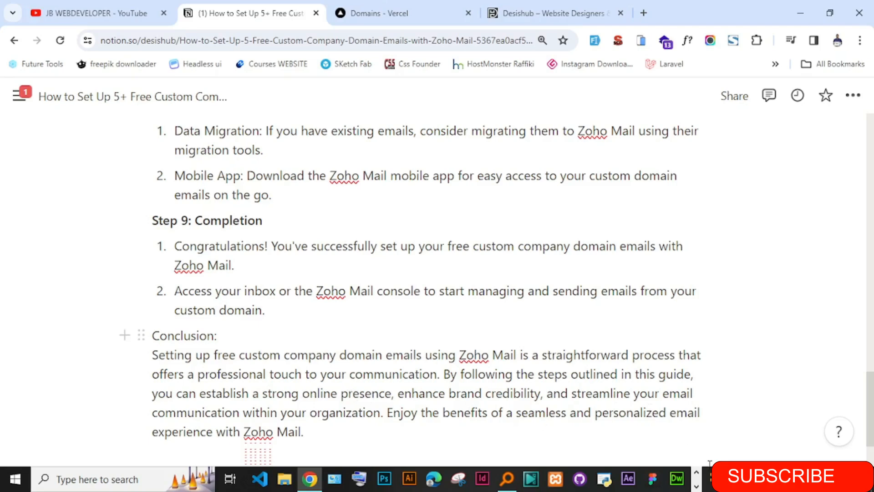
Switch back to the Brave window showing Zoho Mail's Go Mobile setup step
{"action": "left_click", "coordinate": [699, 479]}
{"action": "left_click", "coordinate": [696, 486]}
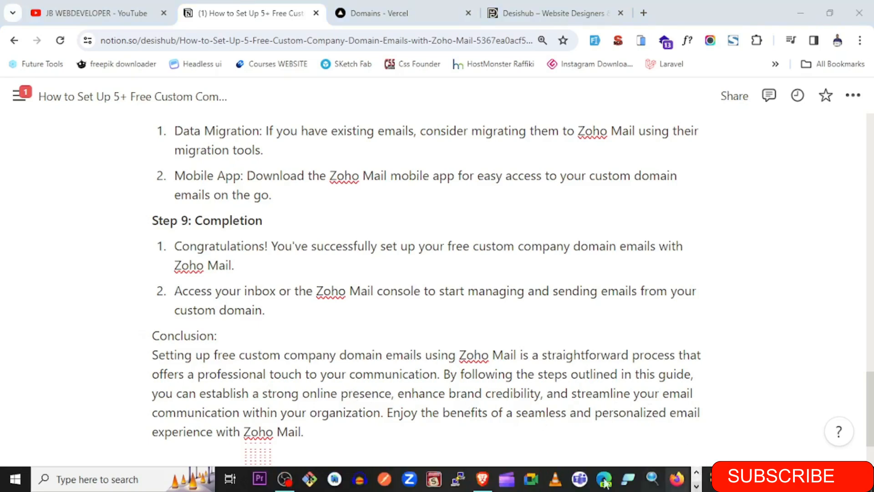
{"action": "left_click", "coordinate": [484, 483]}
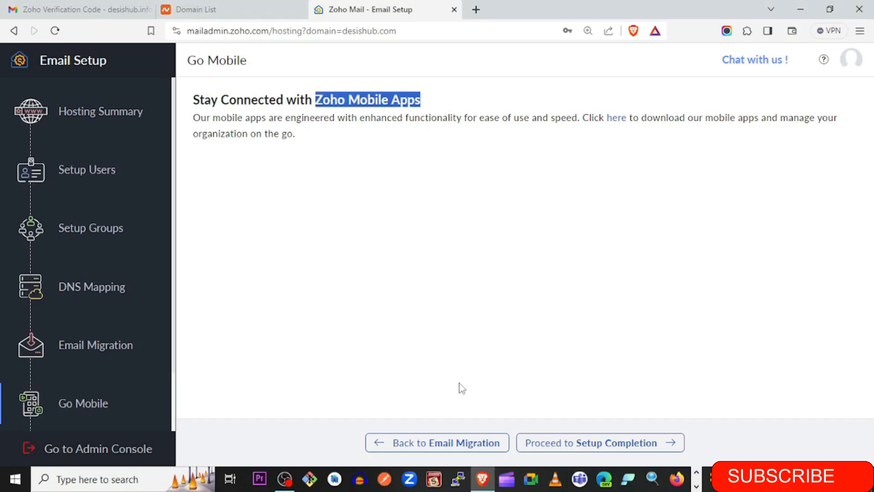
Proceed to setup completion and scroll to the 'Check out your inbox' and 'Go to Admin Console' buttons
{"action": "left_click", "coordinate": [578, 447]}
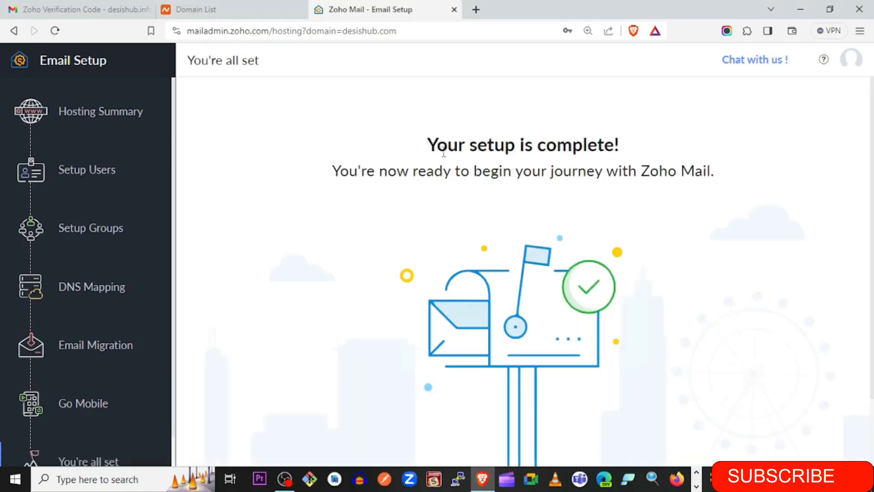
{"action": "left_click_drag", "start_coordinate": [440, 150], "coordinate": [504, 147]}
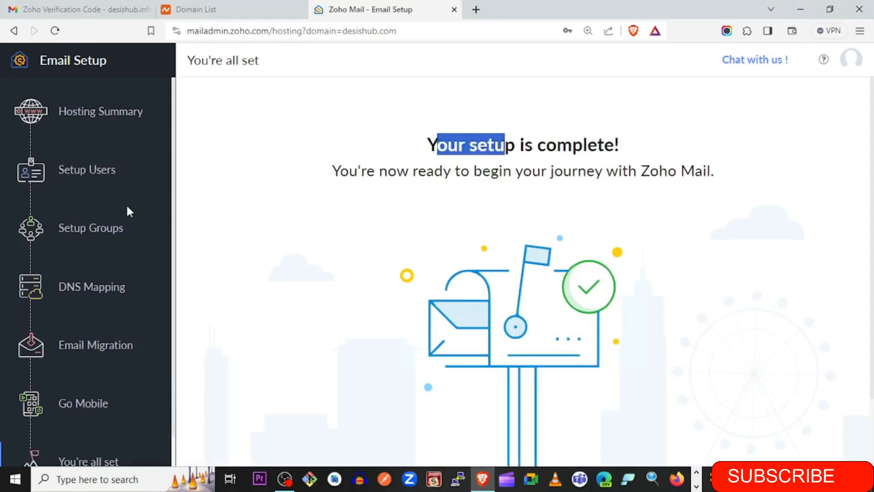
{"action": "left_click_drag", "start_coordinate": [176, 122], "coordinate": [176, 136]}
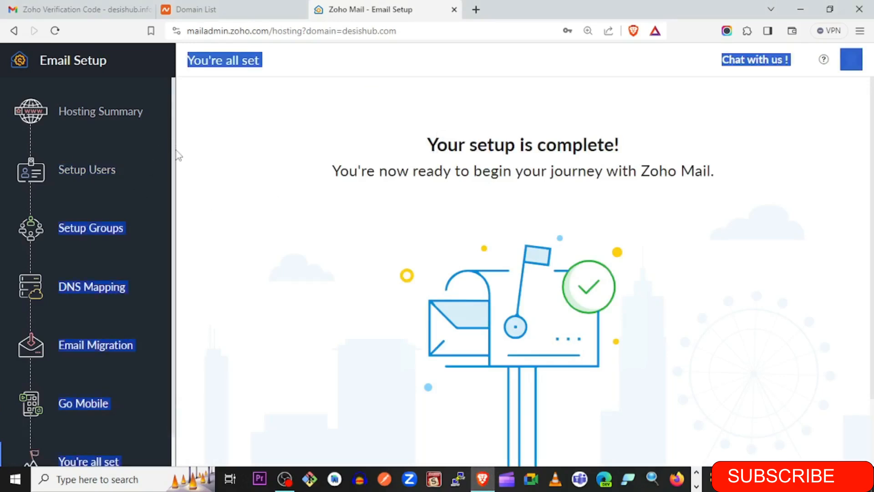
{"action": "left_click", "coordinate": [233, 319]}
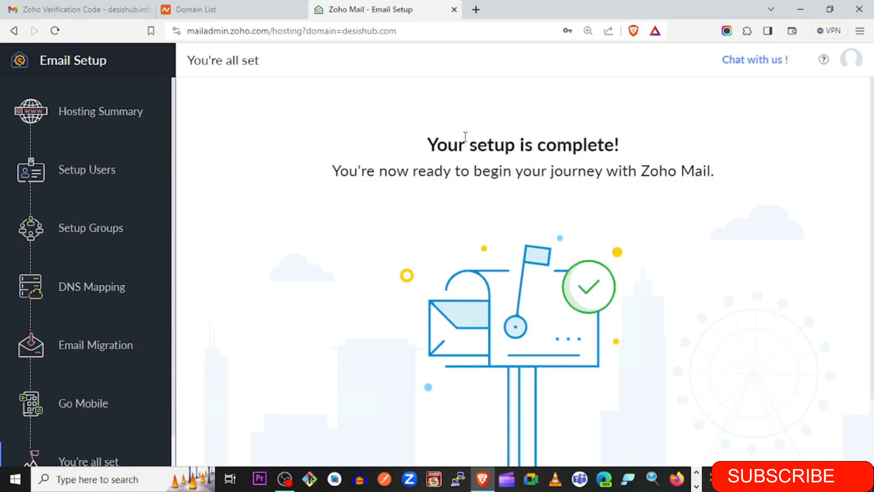
{"action": "left_click_drag", "start_coordinate": [436, 145], "coordinate": [753, 167]}
{"action": "left_click_drag", "start_coordinate": [873, 149], "coordinate": [873, 268]}
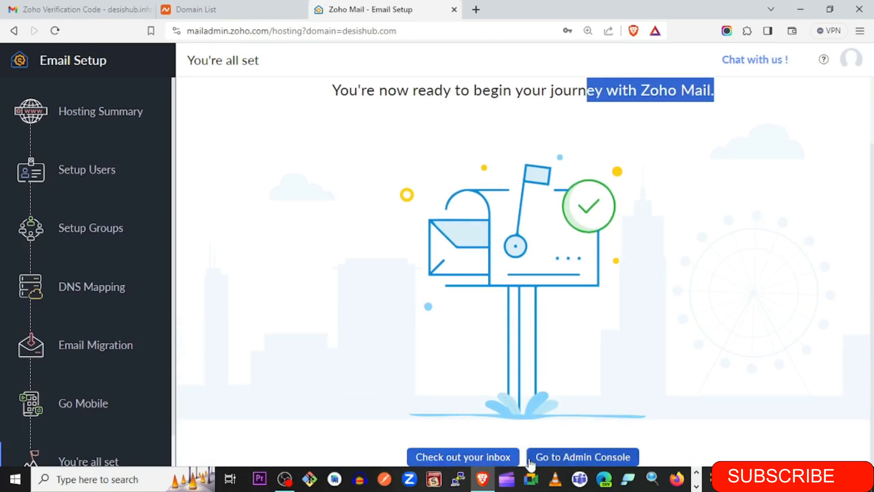
Open the Admin Console, dismiss its welcome message, and view the organization's Users list
{"action": "left_click", "coordinate": [566, 461]}
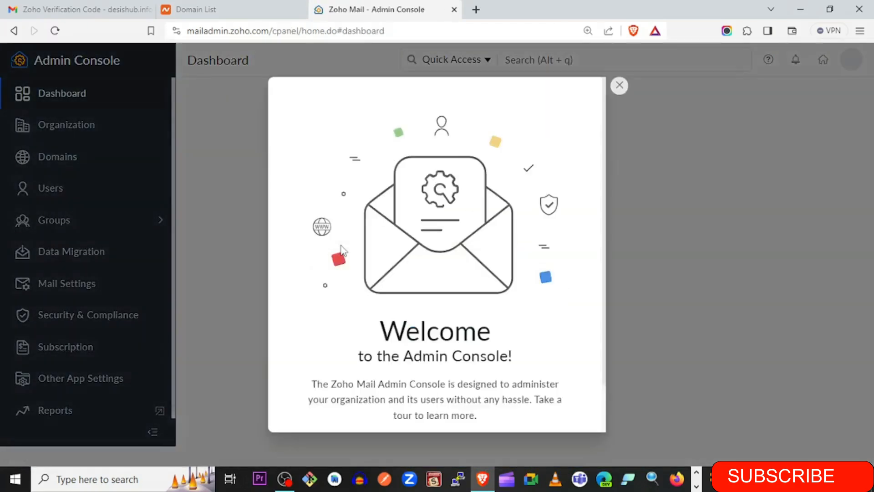
{"action": "left_click", "coordinate": [620, 86]}
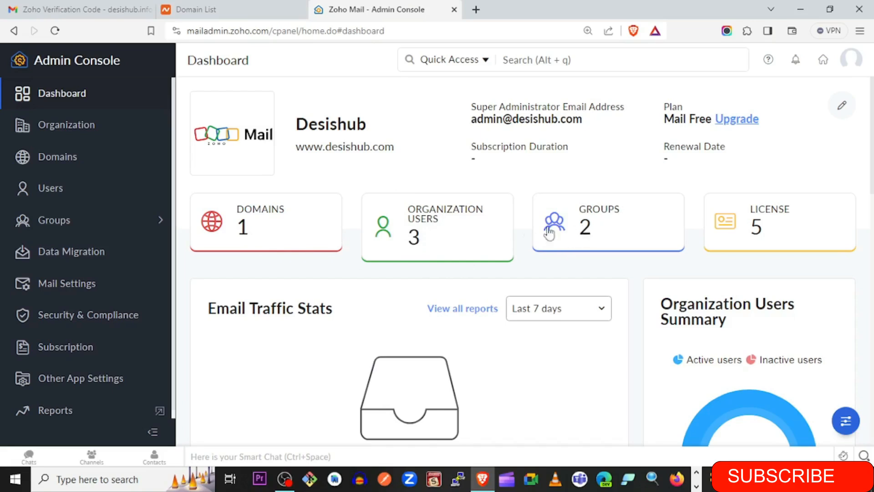
{"action": "left_click", "coordinate": [415, 238]}
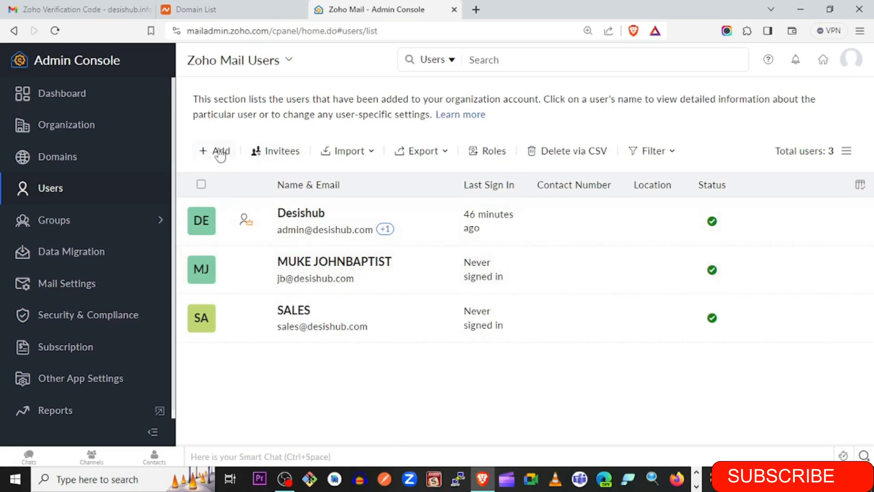
{"action": "left_click", "coordinate": [14, 31]}
Browse distribution list and shared mailbox groups, Users, Domains, then the dashboard overview
{"action": "left_click", "coordinate": [64, 222]}
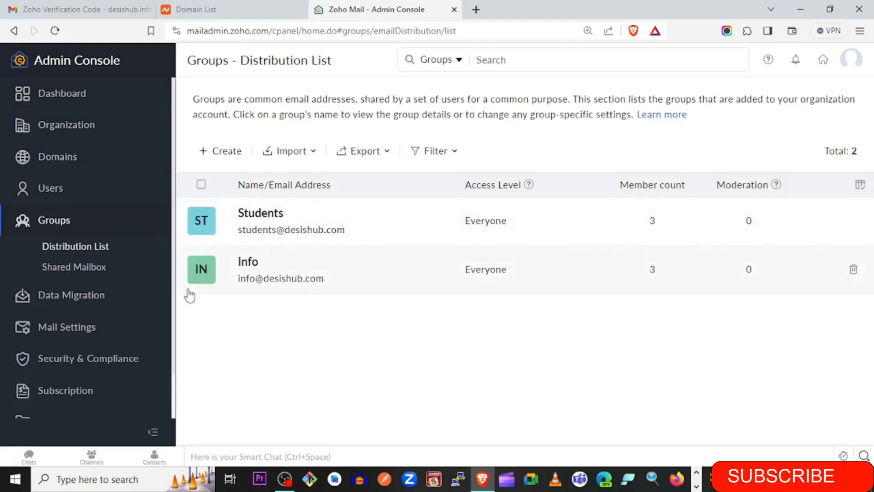
{"action": "left_click", "coordinate": [86, 269]}
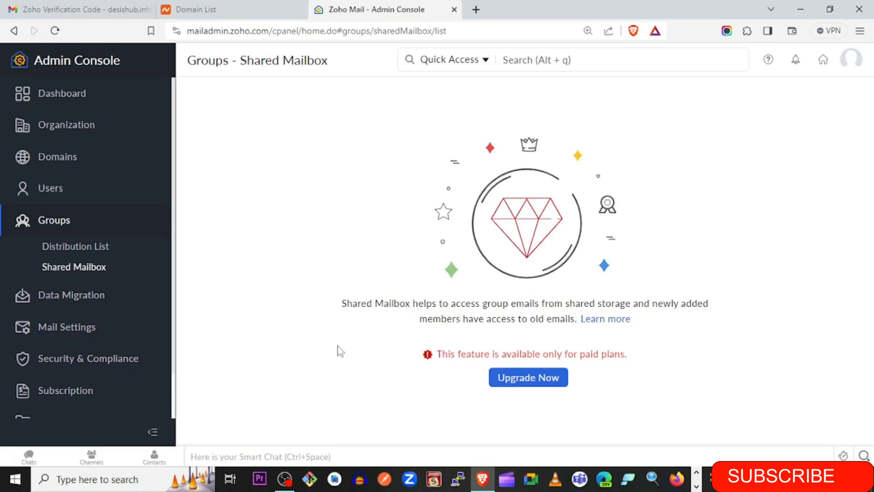
{"action": "left_click", "coordinate": [73, 248]}
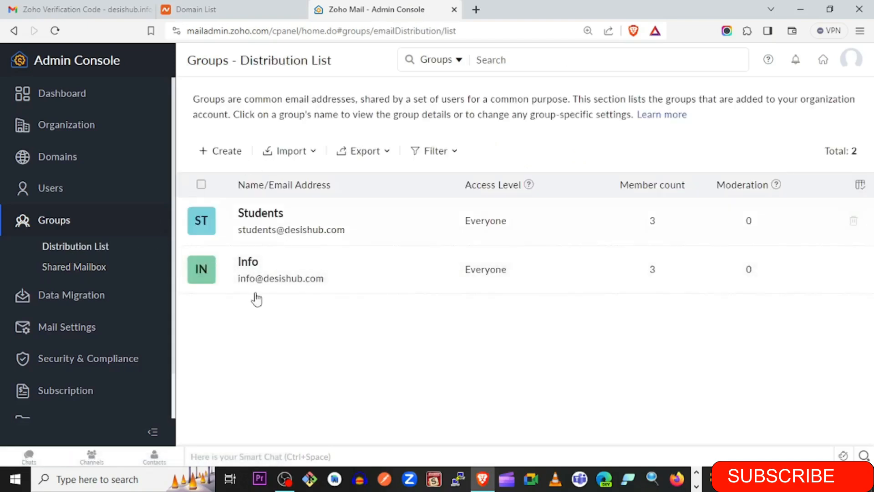
{"action": "left_click", "coordinate": [48, 197]}
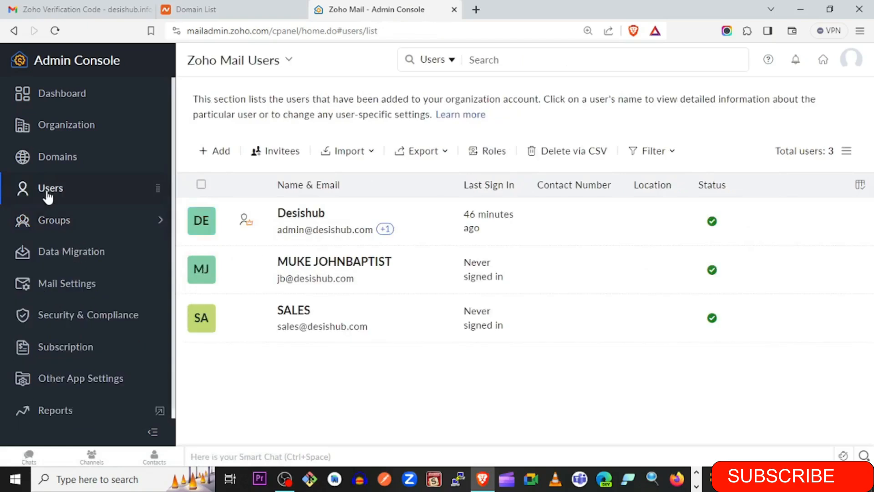
{"action": "left_click", "coordinate": [66, 169]}
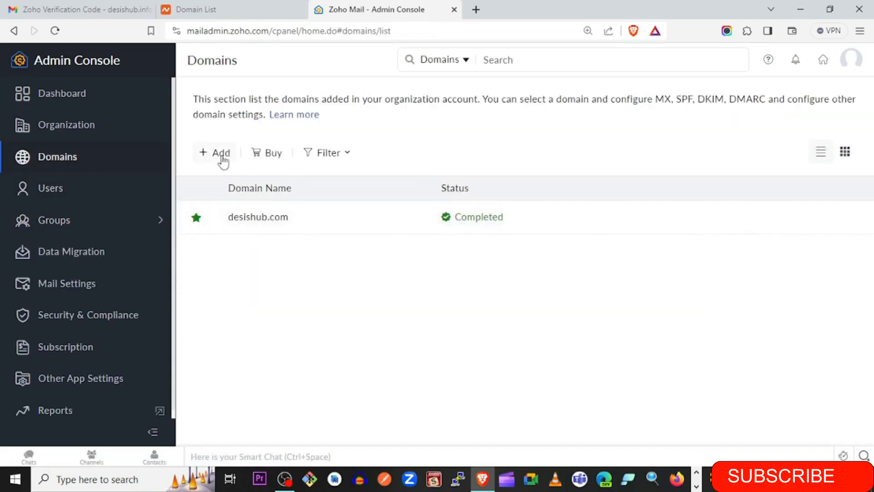
{"action": "mouse_move", "coordinate": [86, 140]}
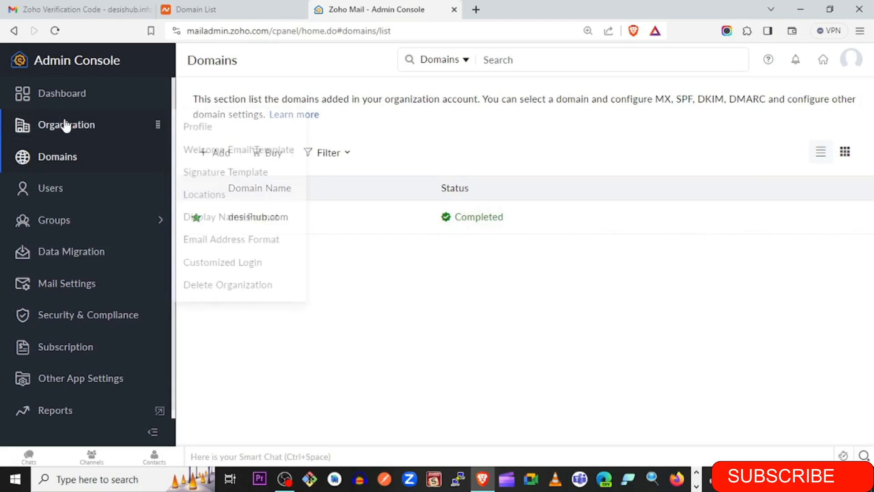
{"action": "left_click", "coordinate": [77, 102]}
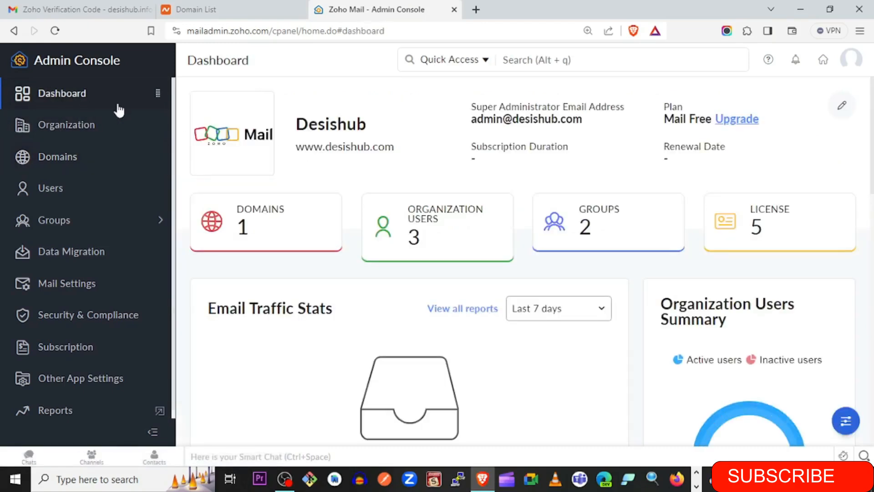
{"action": "scroll", "coordinate": [523, 273], "scroll_direction": "down", "scroll_amount": 4}
{"action": "scroll", "coordinate": [652, 170], "scroll_direction": "up", "scroll_amount": 1}
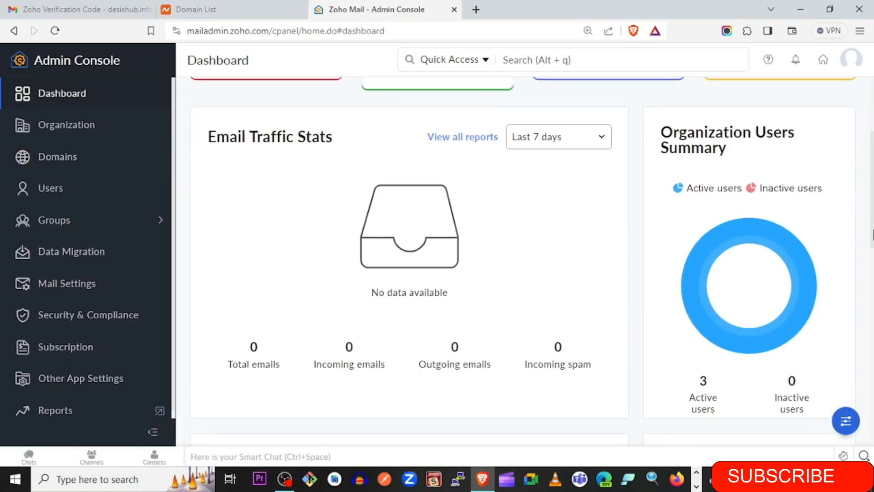
{"action": "left_click_drag", "start_coordinate": [872, 221], "coordinate": [865, 200]}
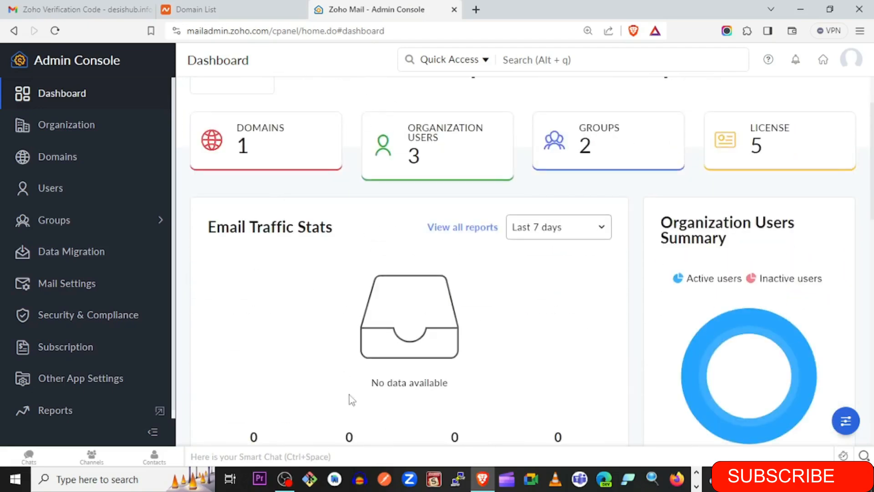
Switch to Chrome's Notion tab with the setup guide
{"action": "left_click", "coordinate": [697, 473]}
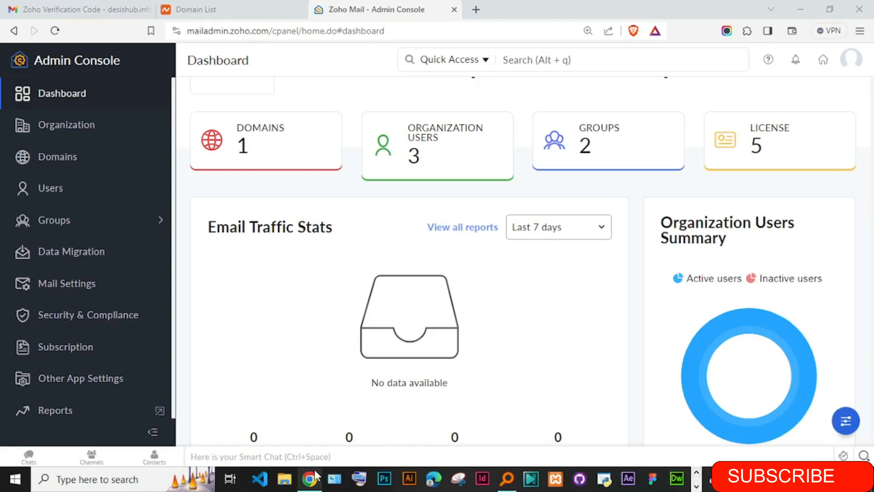
{"action": "mouse_move", "coordinate": [317, 476]}
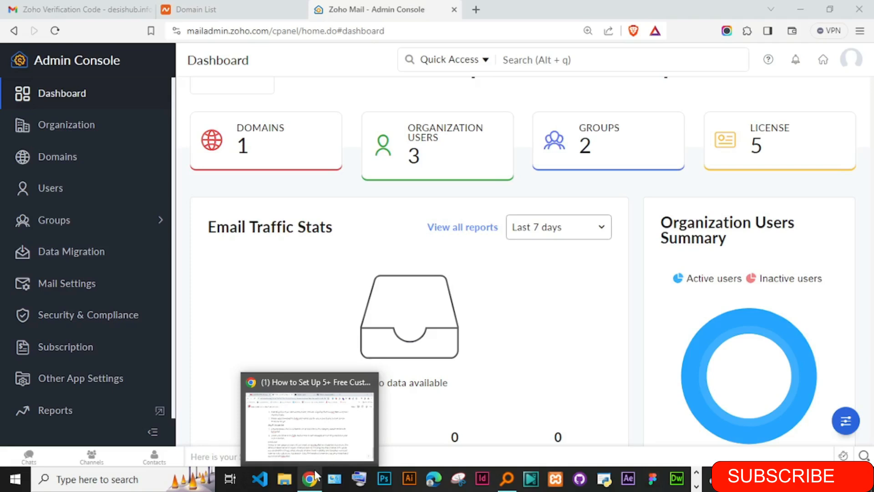
{"action": "left_click", "coordinate": [298, 421]}
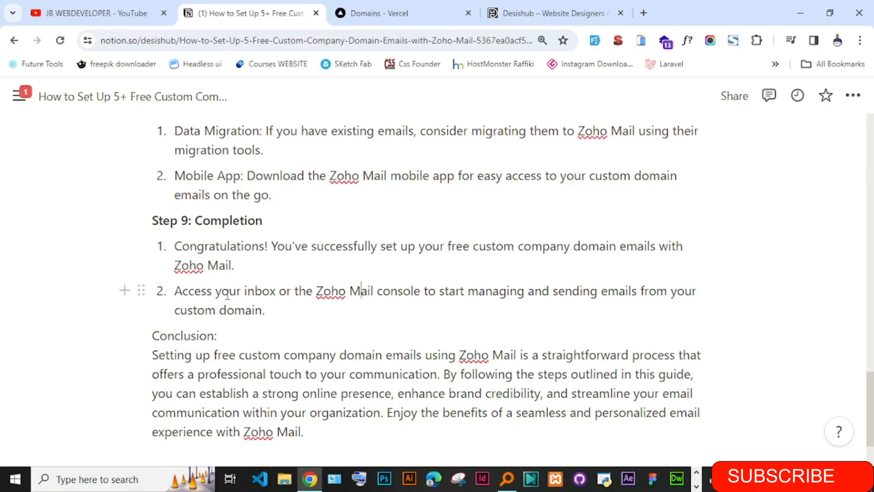
{"action": "left_click", "coordinate": [108, 17]}
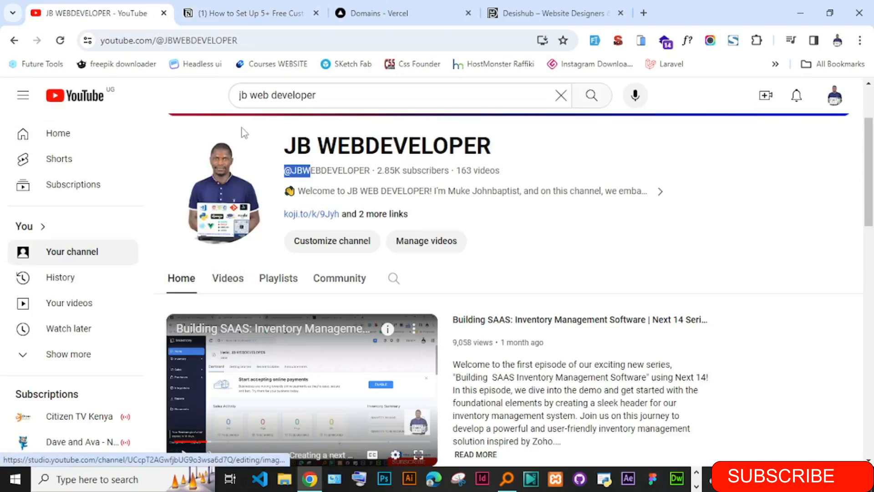
{"action": "left_click", "coordinate": [238, 17]}
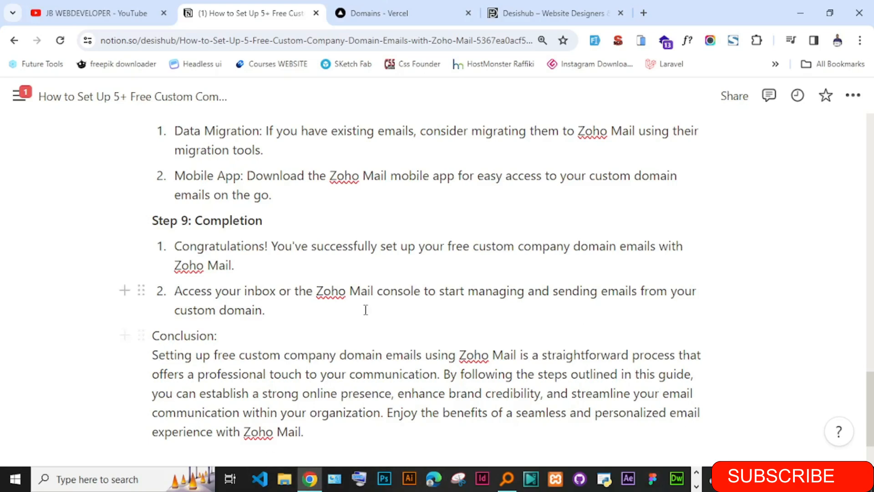
{"action": "left_click", "coordinate": [696, 476]}
{"action": "left_click", "coordinate": [697, 484]}
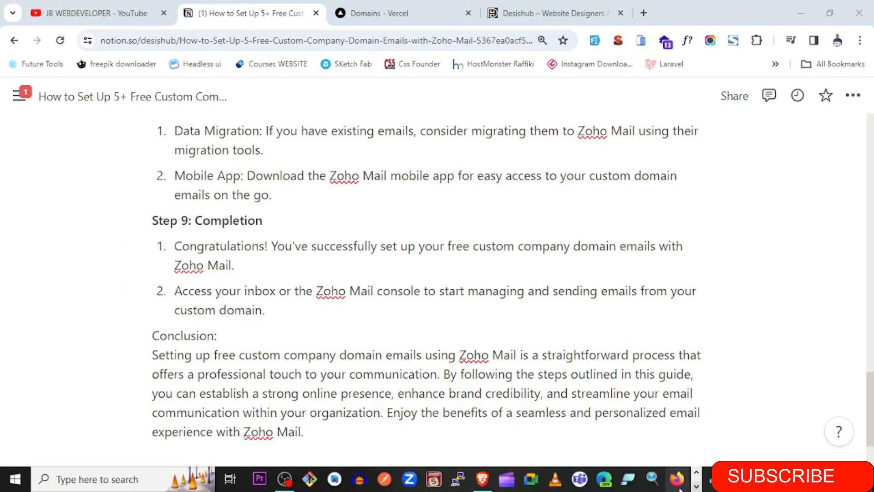
Return to the Zoho Mail Admin Console tab and sign out from the profile panel
{"action": "left_click", "coordinate": [485, 478]}
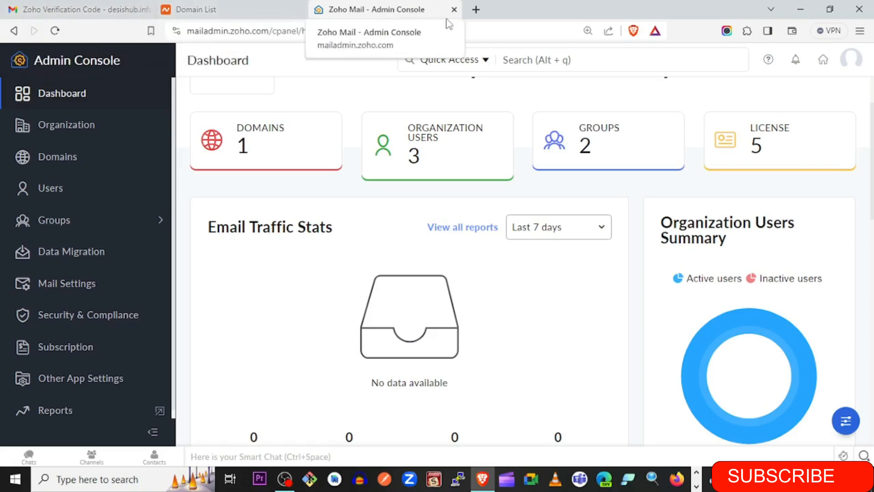
{"action": "left_click", "coordinate": [476, 10]}
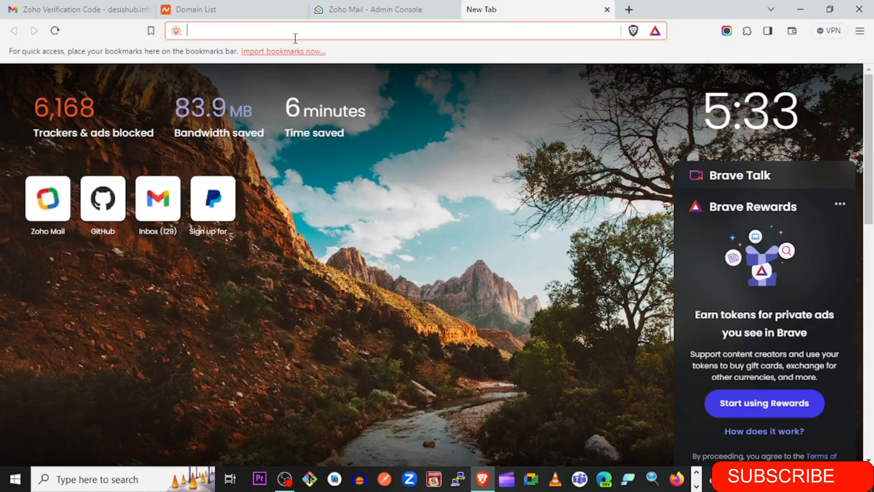
{"action": "left_click", "coordinate": [248, 10]}
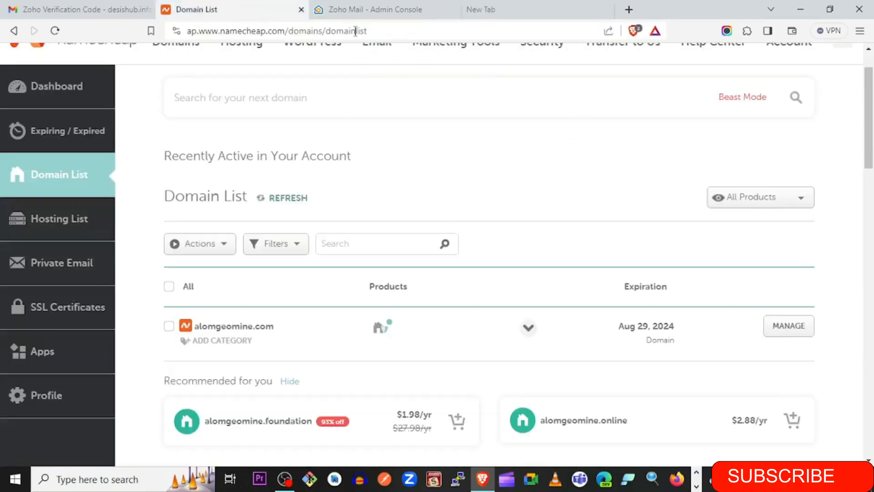
{"action": "left_click", "coordinate": [357, 13]}
{"action": "left_click", "coordinate": [860, 62]}
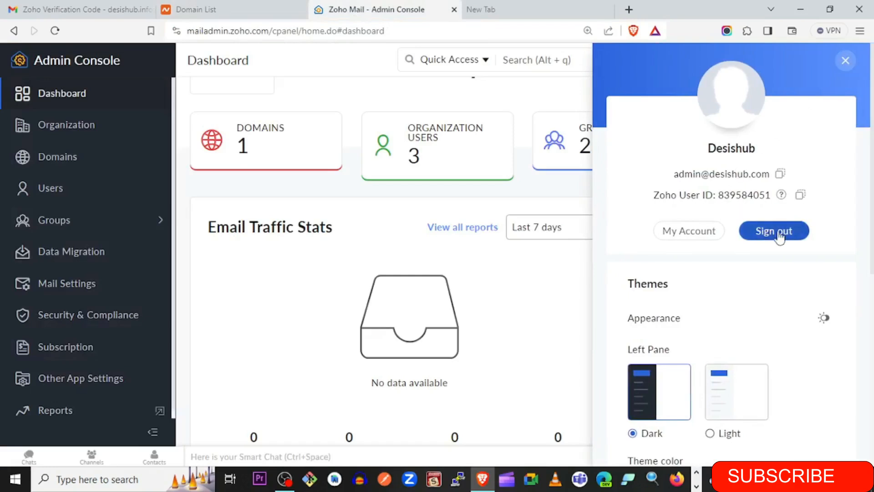
{"action": "left_click_drag", "start_coordinate": [678, 175], "coordinate": [757, 173]}
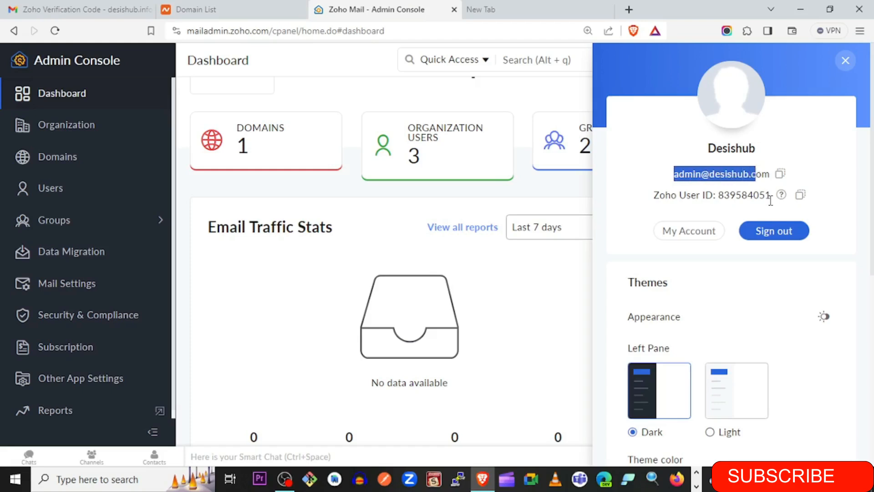
{"action": "left_click", "coordinate": [774, 238]}
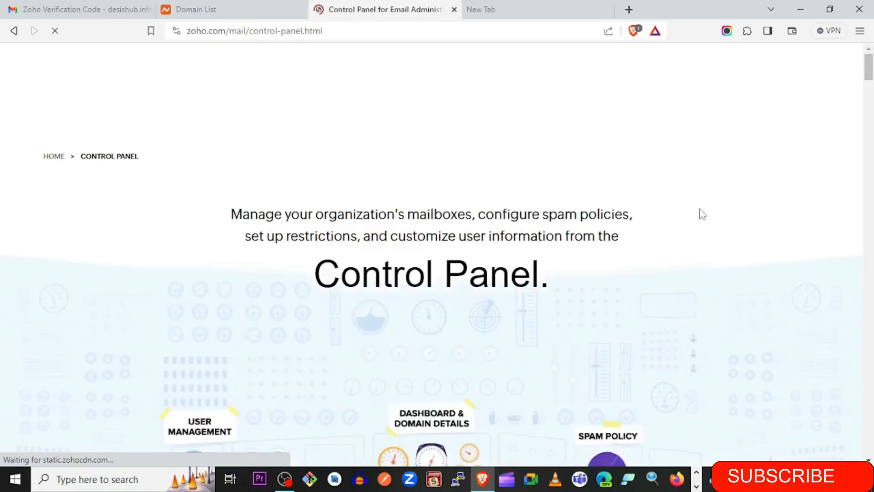
Search the web for 'zoho mail' and open the Zoho Mail site to reach its Sign In page
{"action": "left_click", "coordinate": [260, 34]}
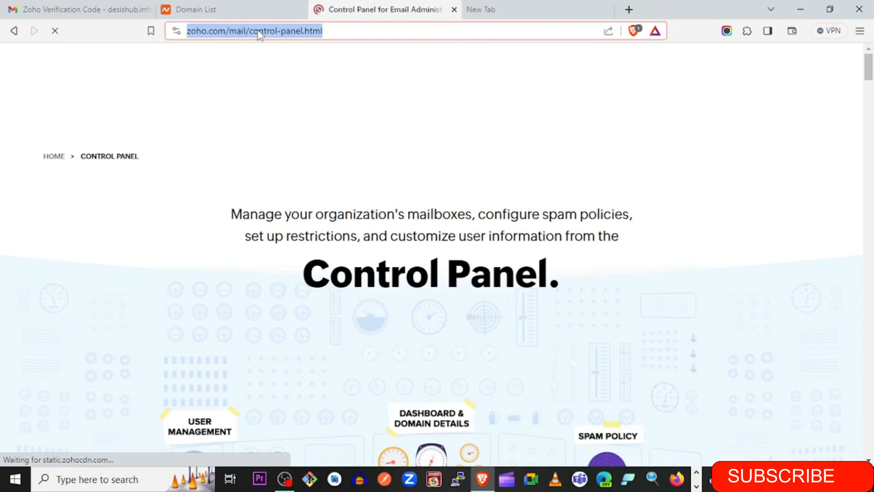
{"action": "type", "text": "zoho"}
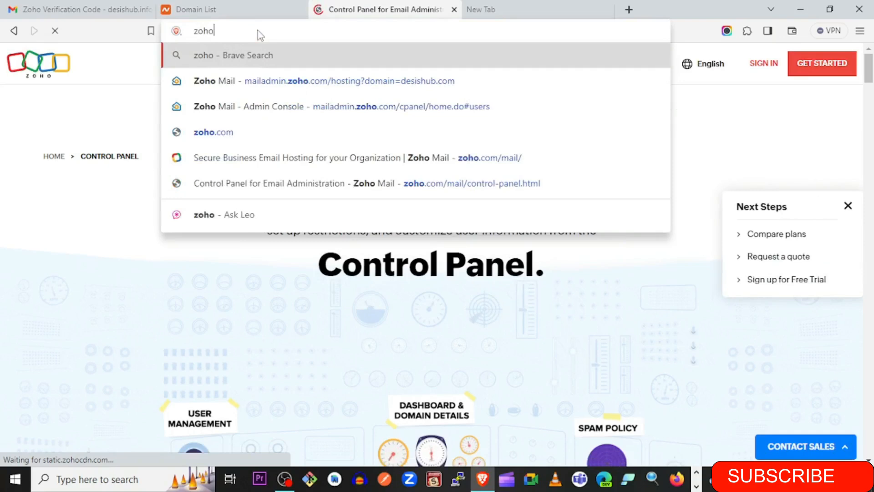
{"action": "type", "text": " mail"}
{"action": "key", "text": "Return"}
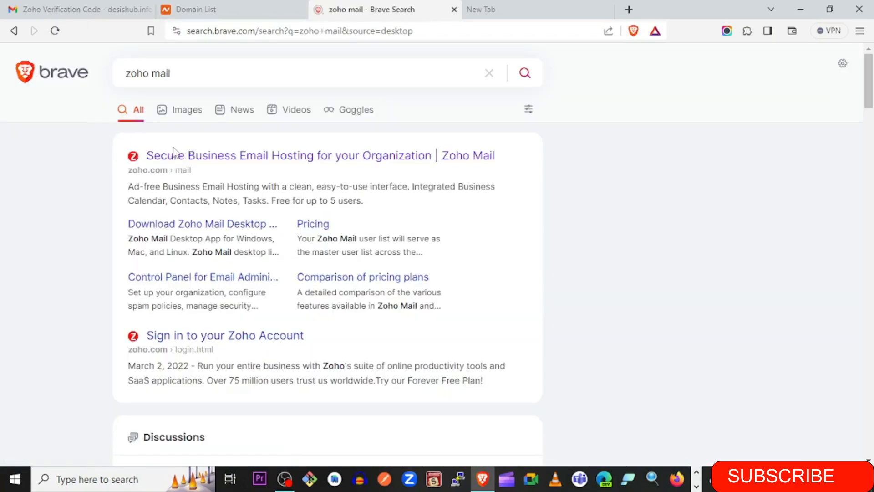
{"action": "left_click", "coordinate": [469, 157]}
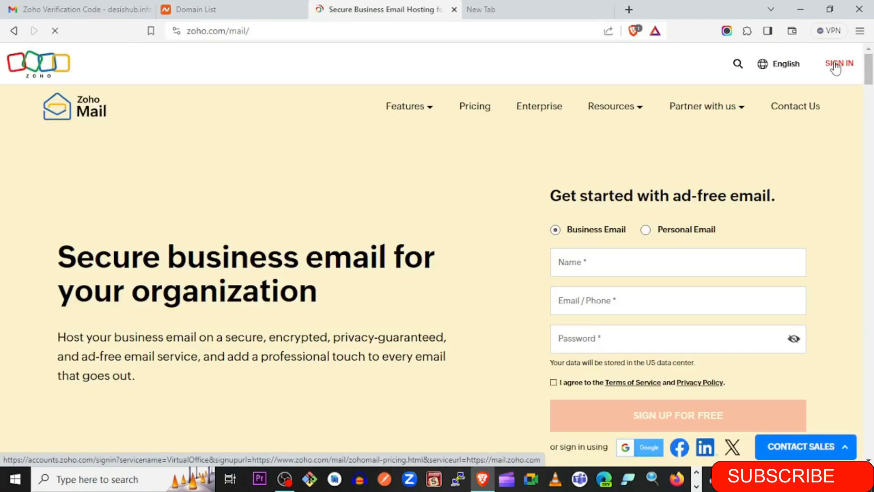
{"action": "left_click_drag", "start_coordinate": [868, 79], "coordinate": [815, 69]}
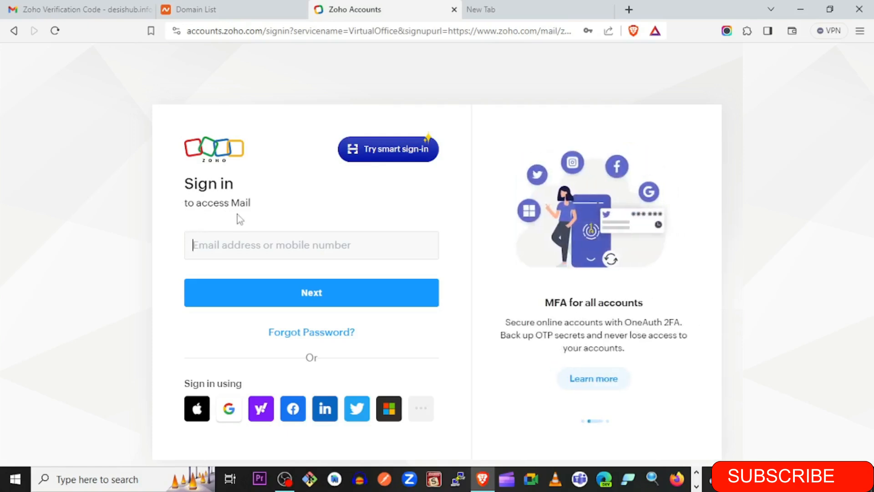
Enter the desishub.com user's e-mail address and account password and submit the sign-in
{"action": "left_click", "coordinate": [203, 244]}
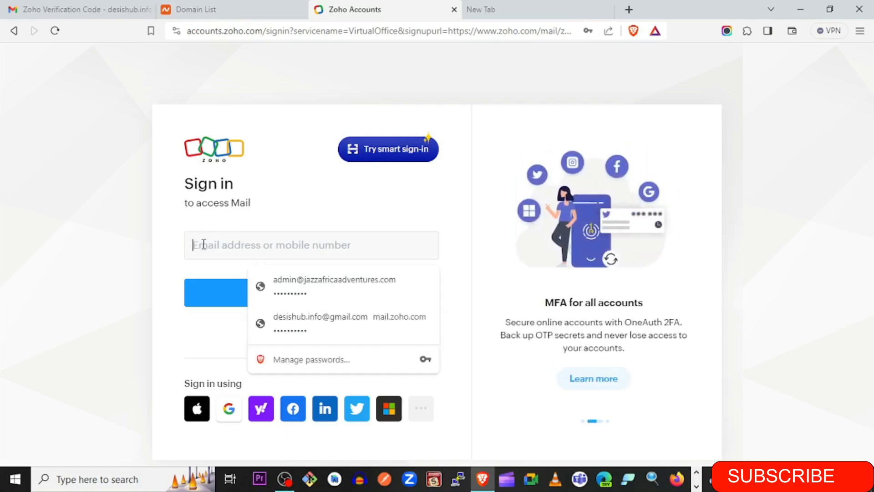
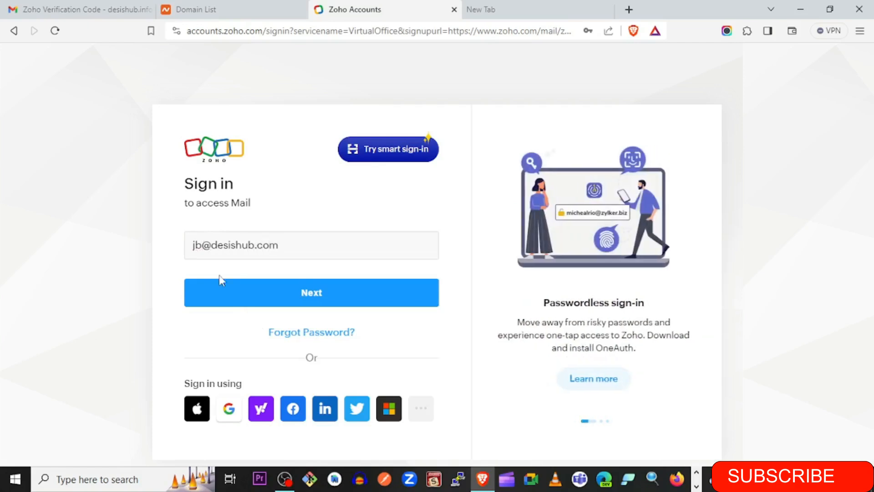
{"action": "left_click", "coordinate": [236, 303]}
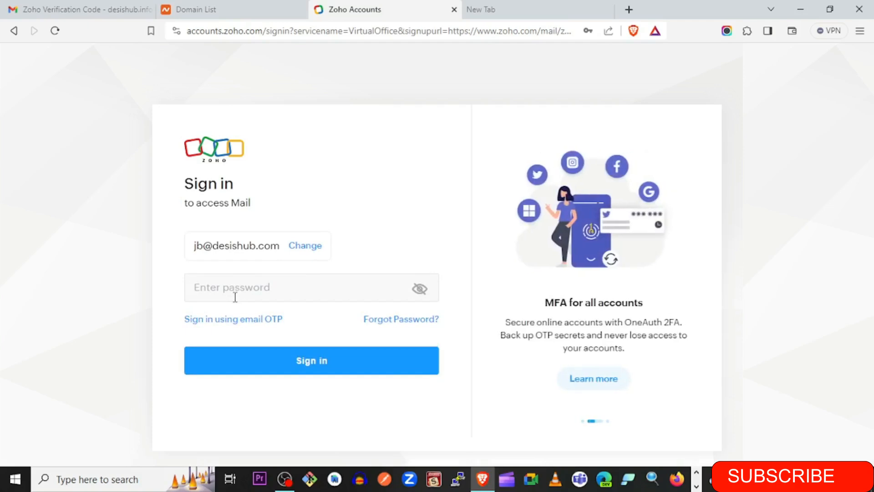
{"action": "type", "text": "••••••••••"}
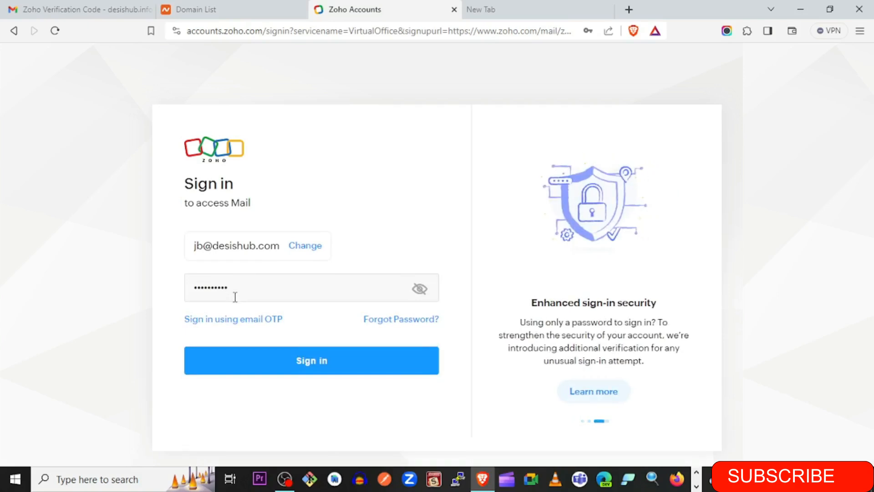
{"action": "left_click", "coordinate": [293, 365]}
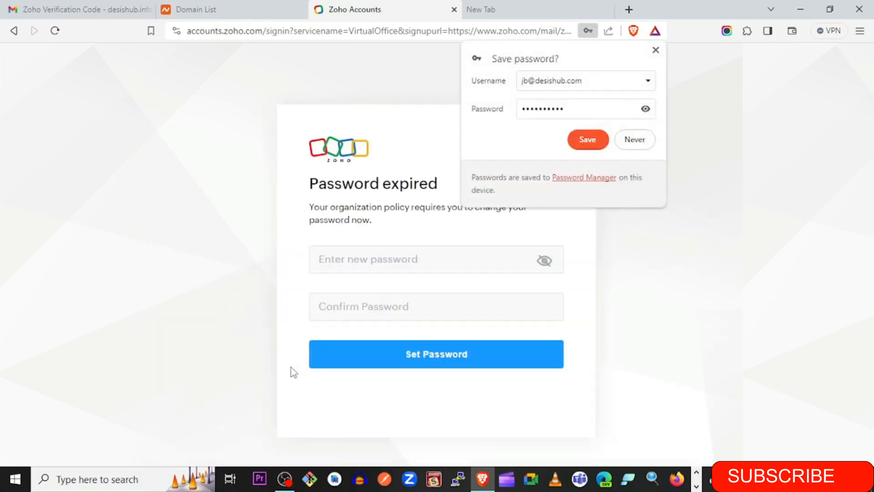
Decline saving the browser password, then enter and confirm a new password and submit it
{"action": "left_click", "coordinate": [631, 144]}
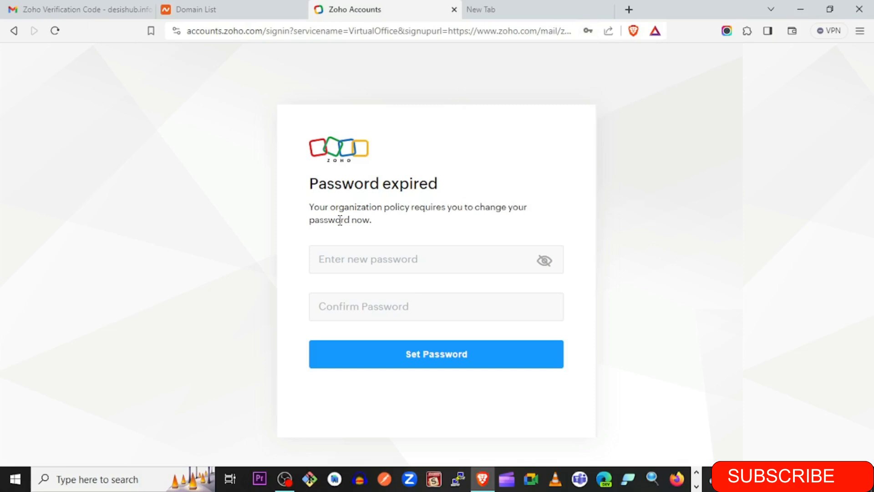
{"action": "left_click_drag", "start_coordinate": [310, 182], "coordinate": [409, 235]}
{"action": "left_click", "coordinate": [409, 235]}
{"action": "left_click", "coordinate": [354, 251]}
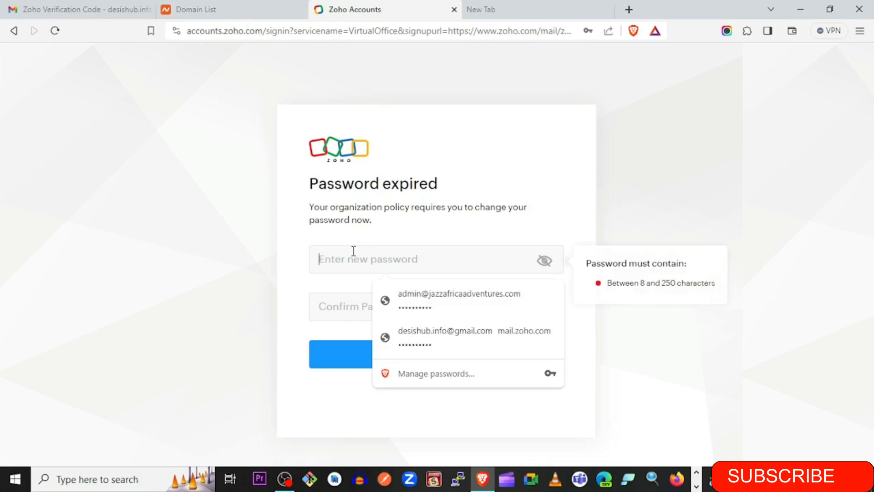
{"action": "type", "text": "a"}
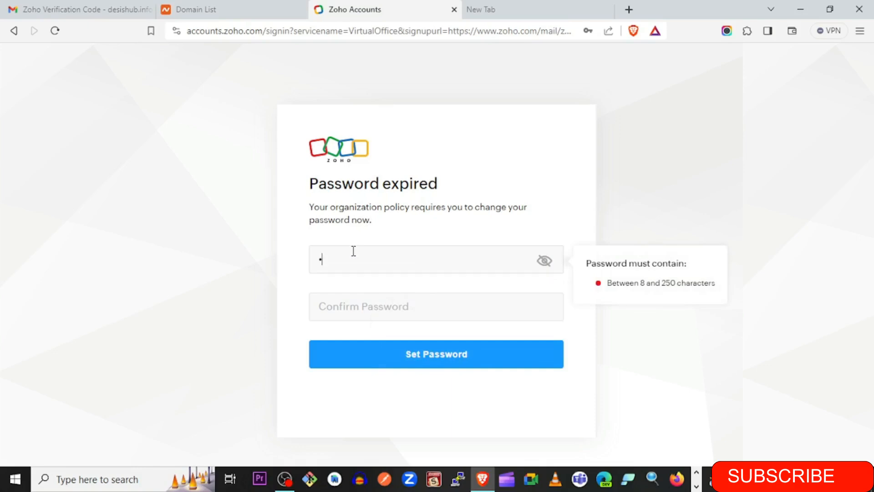
{"action": "key", "text": "BackSpace"}
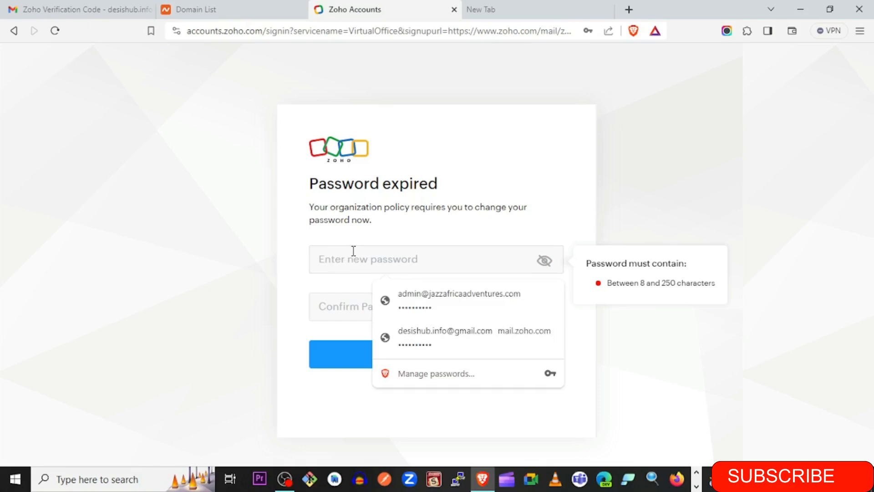
{"action": "type", "text": "•••••••••••"}
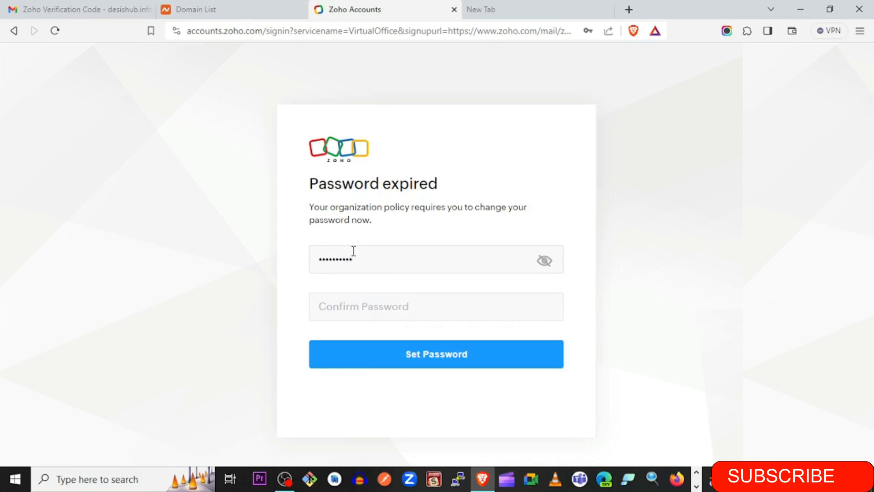
{"action": "left_click", "coordinate": [347, 296]}
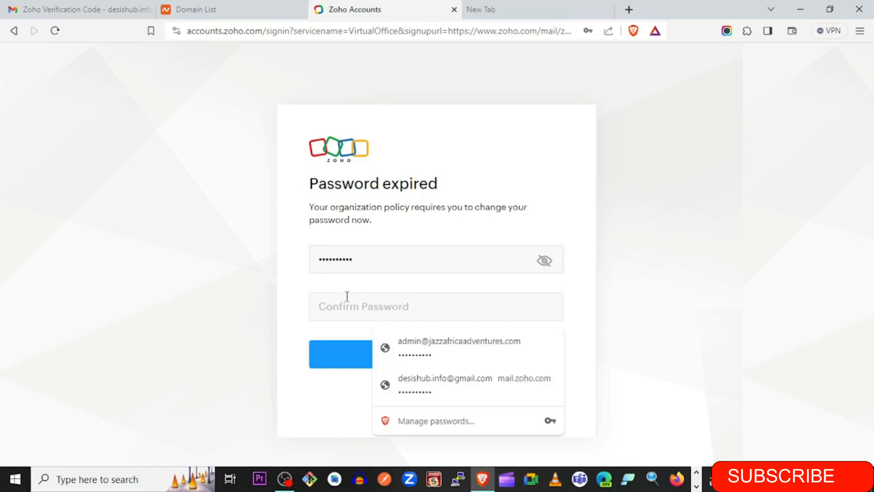
{"action": "type", "text": "••"}
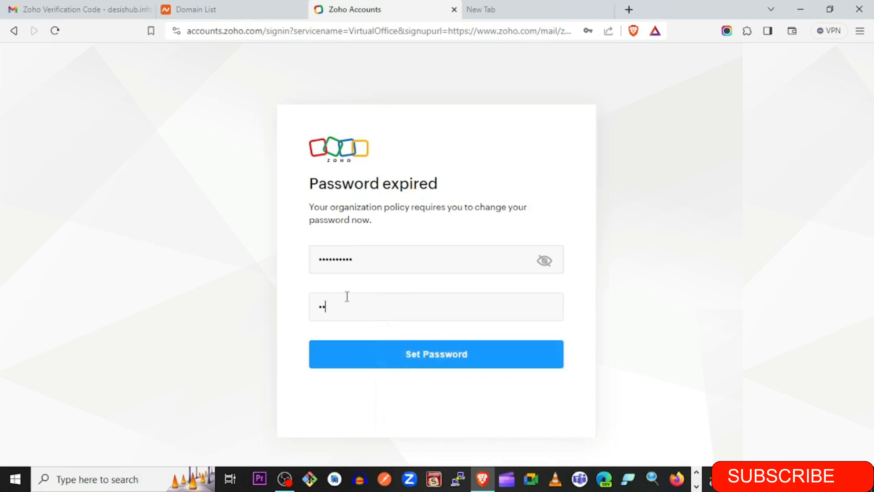
{"action": "type", "text": "••••••••"}
{"action": "left_click", "coordinate": [378, 348]}
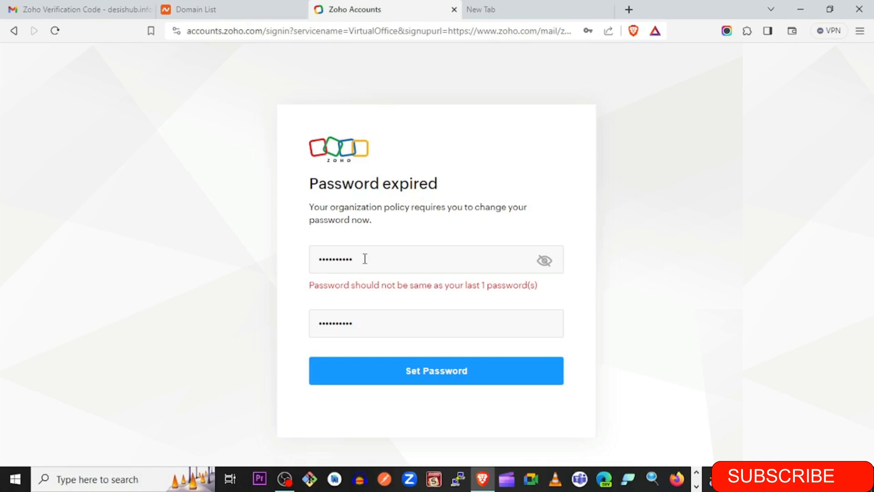
Retype the new password and its confirmation after the error and submit them again
{"action": "left_click_drag", "start_coordinate": [365, 258], "coordinate": [306, 263]}
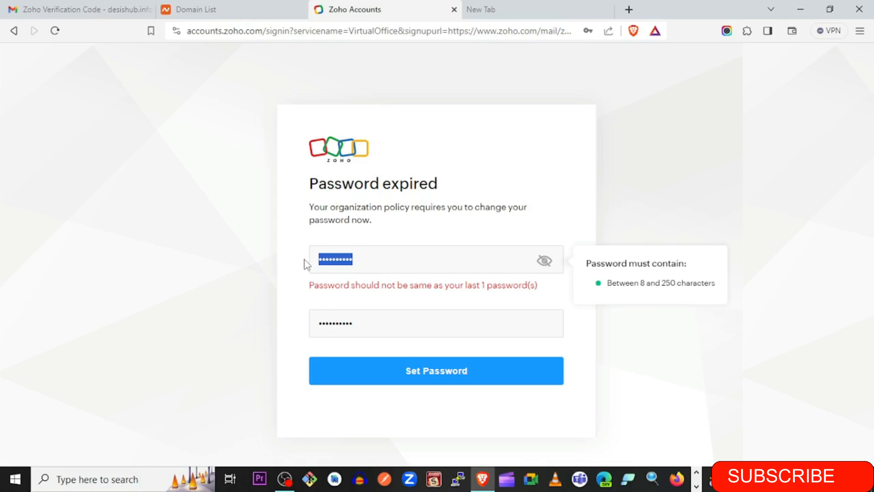
{"action": "type", "text": "••"}
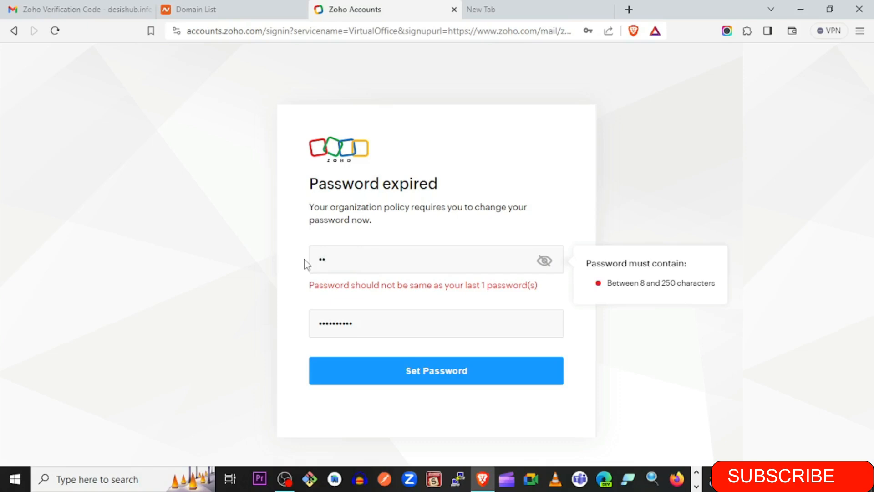
{"action": "type", "text": "•••••••"}
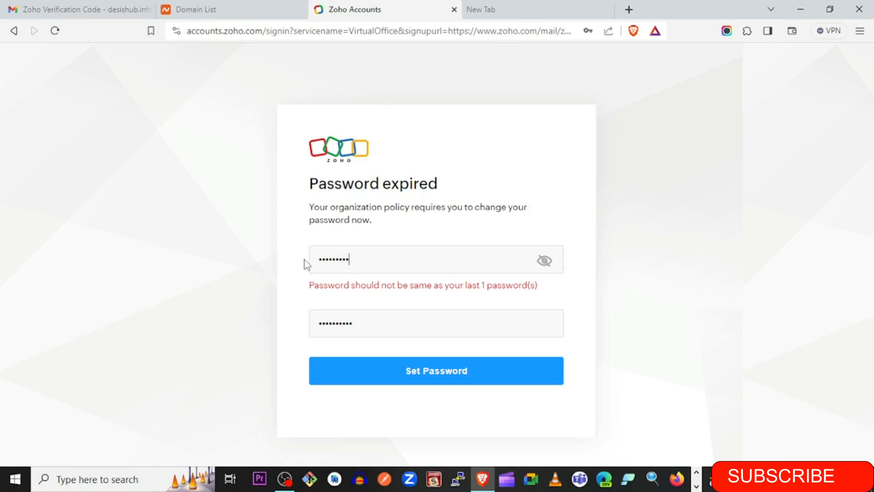
{"action": "type", "text": "••"}
{"action": "key", "text": "BackSpace"}
{"action": "key", "text": "BackSpace"}
{"action": "key", "text": "BackSpace"}
{"action": "key", "text": "BackSpace"}
{"action": "key", "text": "BackSpace"}
{"action": "key", "text": "BackSpace"}
{"action": "key", "text": "BackSpace"}
{"action": "key", "text": "BackSpace"}
{"action": "key", "text": "BackSpace"}
{"action": "key", "text": "BackSpace"}
{"action": "key", "text": "BackSpace"}
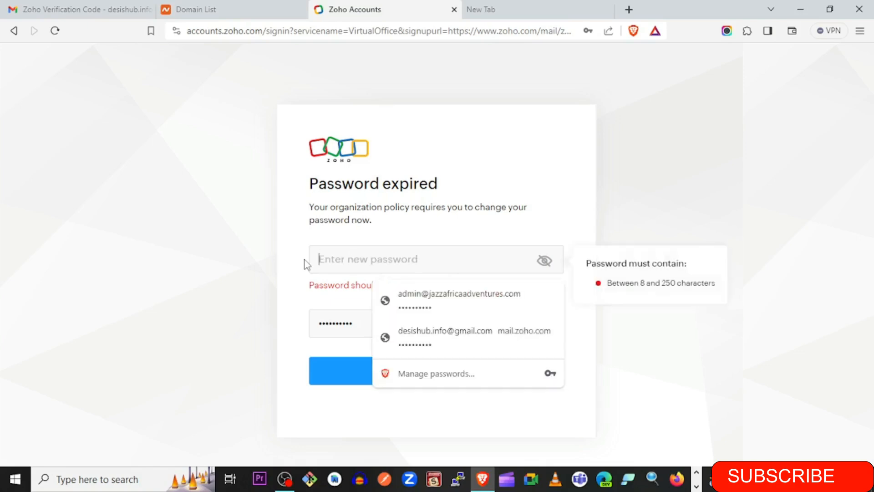
{"action": "type", "text": "••"}
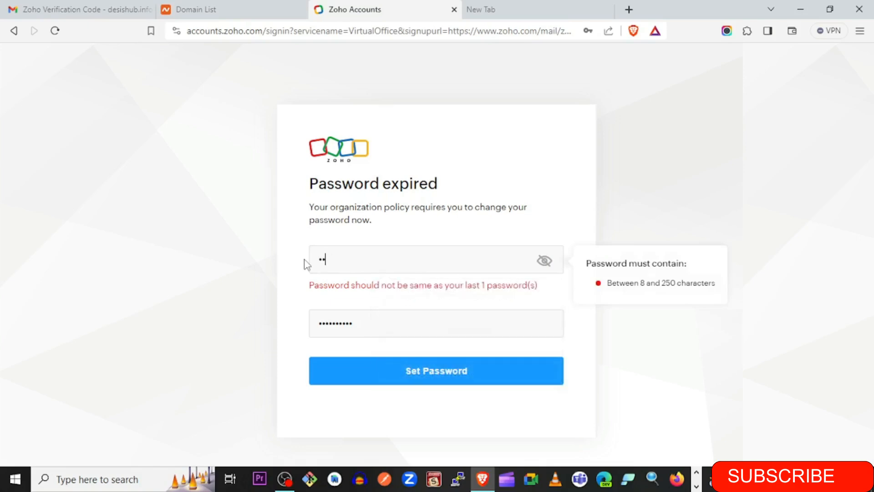
{"action": "type", "text": "•••••••••"}
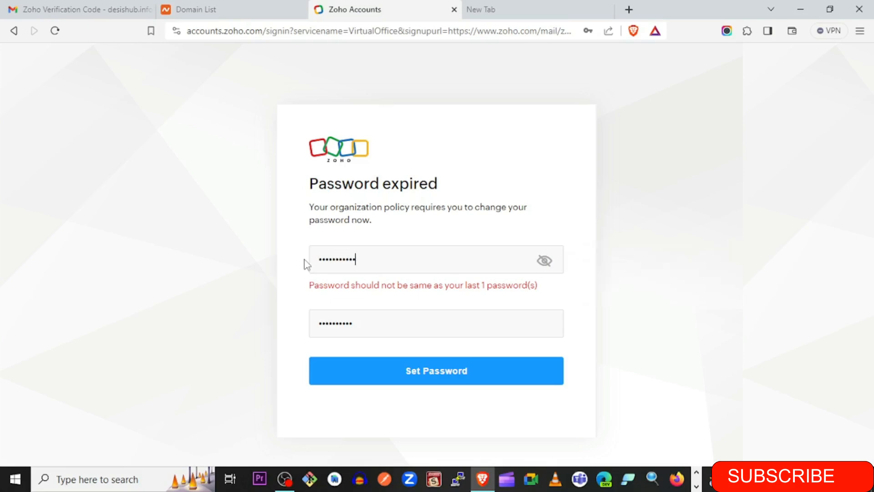
{"action": "left_click", "coordinate": [367, 328]}
{"action": "left_click_drag", "start_coordinate": [367, 327], "coordinate": [301, 332]}
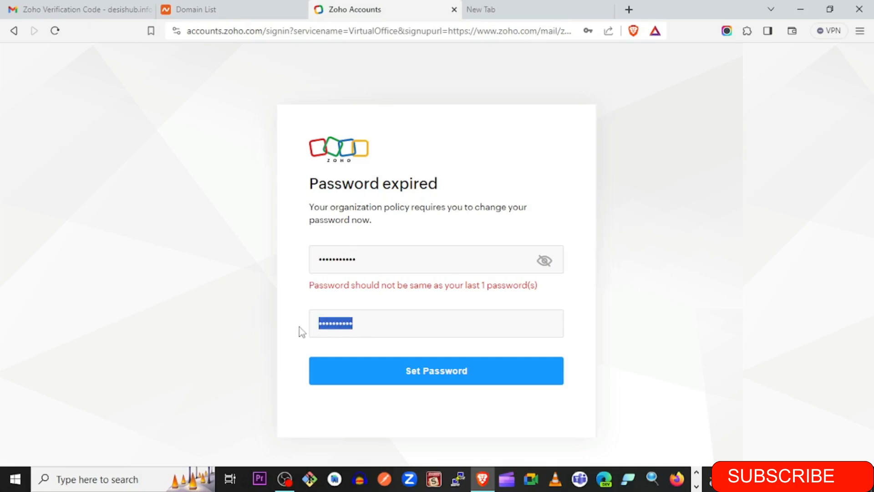
{"action": "type", "text": "••"}
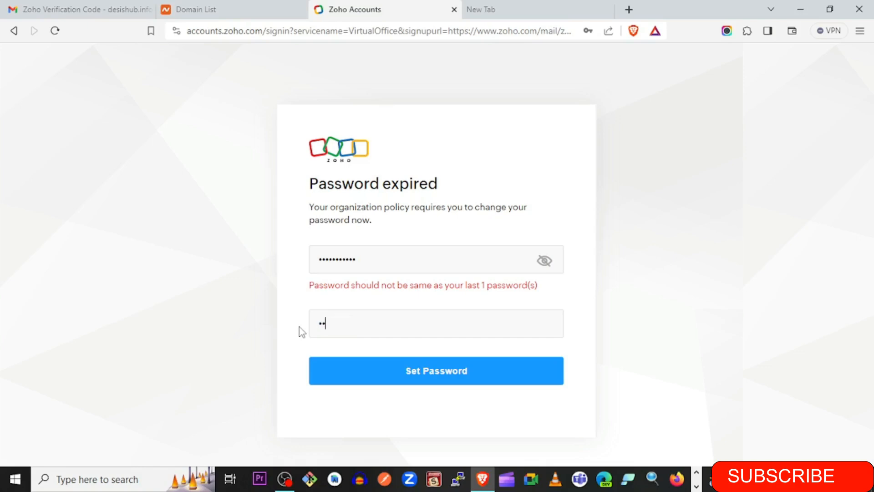
{"action": "type", "text": "•••••••••"}
{"action": "left_click", "coordinate": [395, 381]}
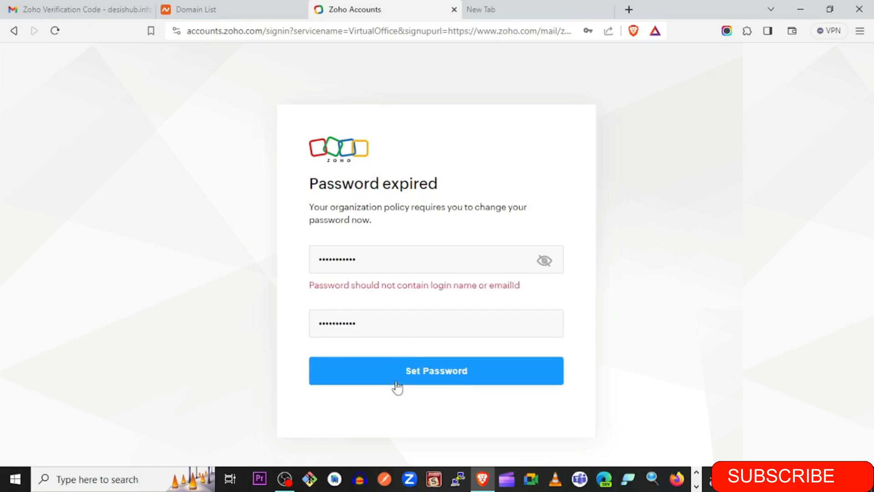
{"action": "left_click_drag", "start_coordinate": [362, 252], "coordinate": [318, 252]}
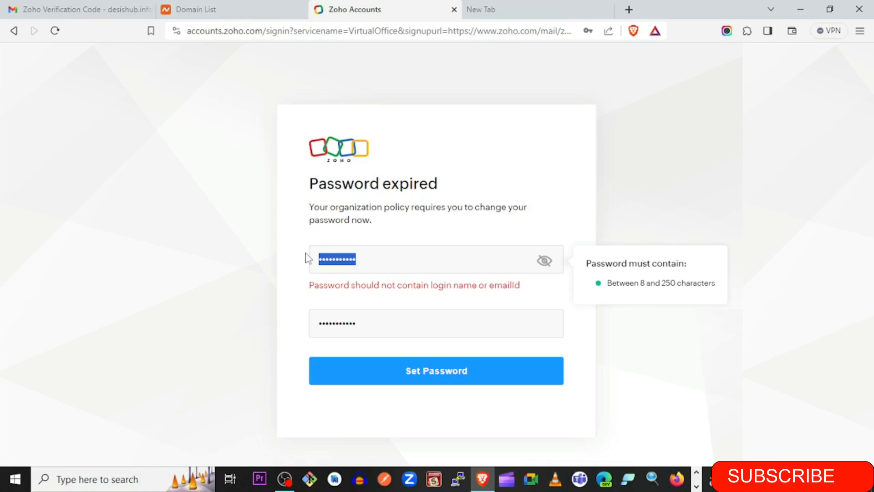
Type a fresh password in the New Password field and retype it in Confirm Password
{"action": "type", "text": "a"}
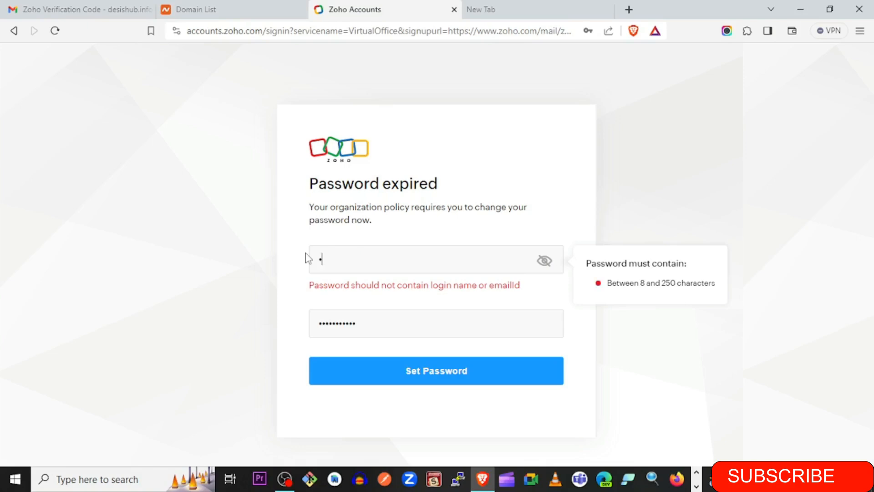
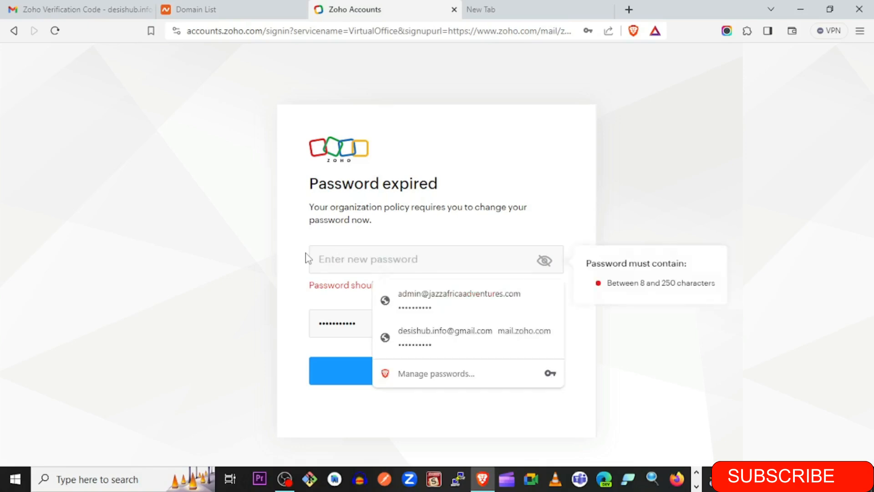
{"action": "type", "text": "a"}
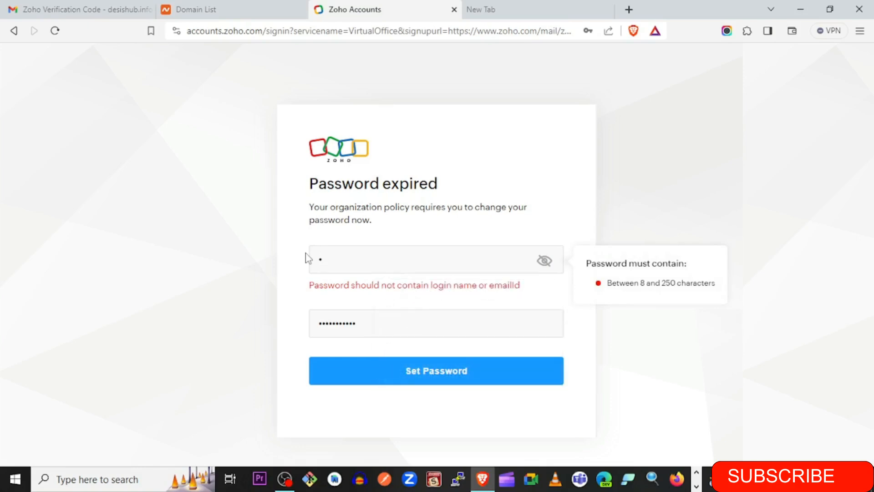
{"action": "key", "text": "BackSpace"}
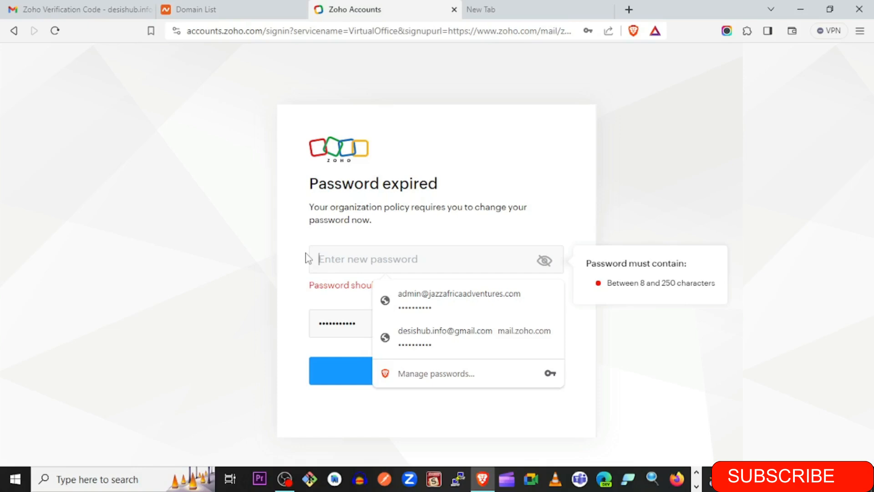
{"action": "type", "text": "****"}
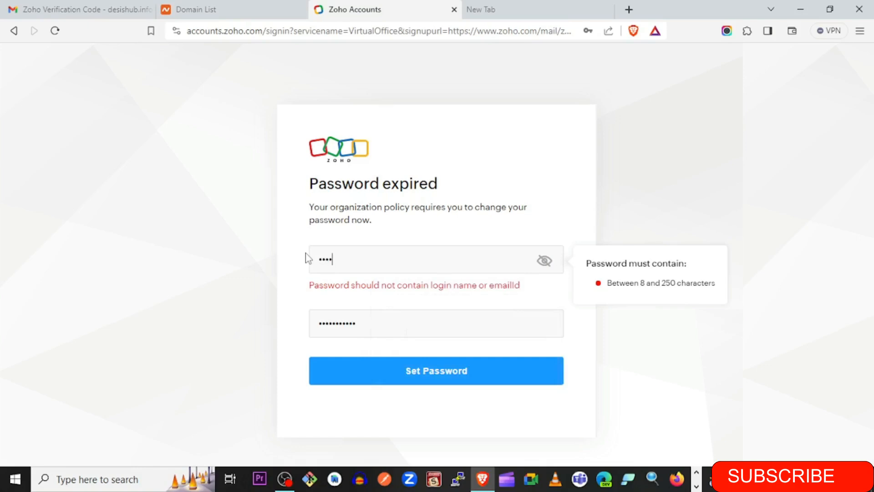
{"action": "type", "text": "*******"}
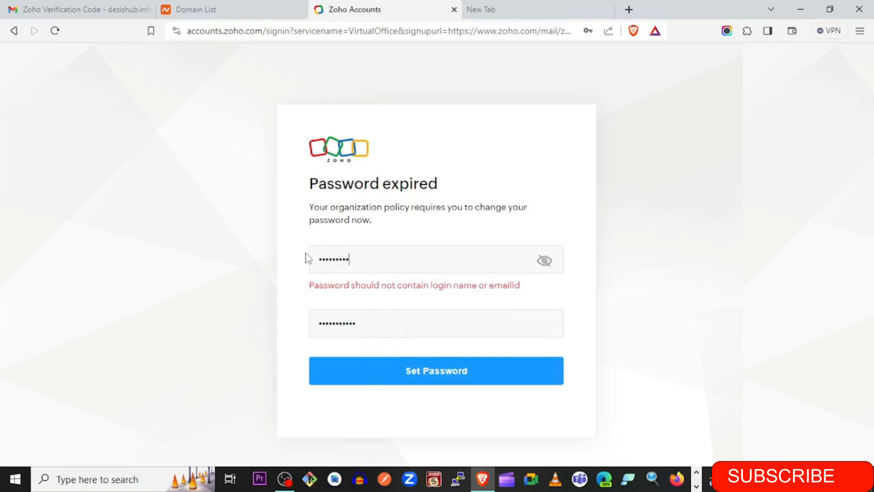
{"action": "type", "text": "************"}
{"action": "left_click_drag", "start_coordinate": [366, 323], "coordinate": [314, 322]}
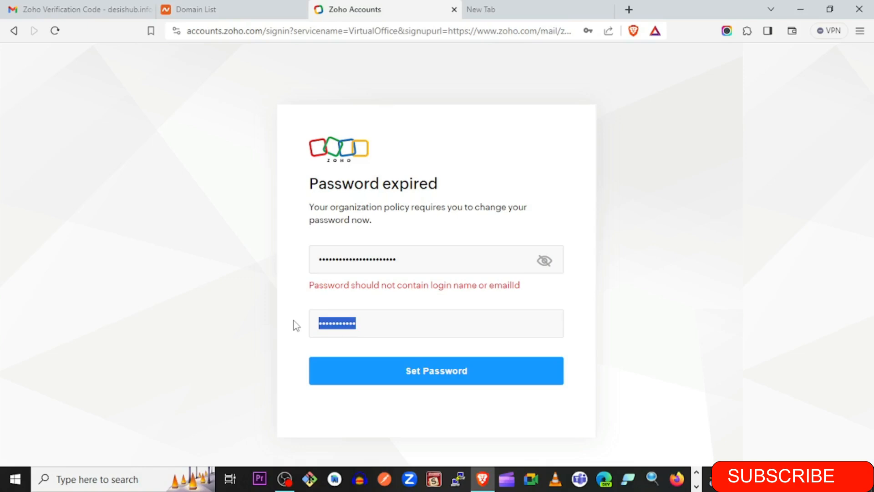
{"action": "type", "text": "•••••••"}
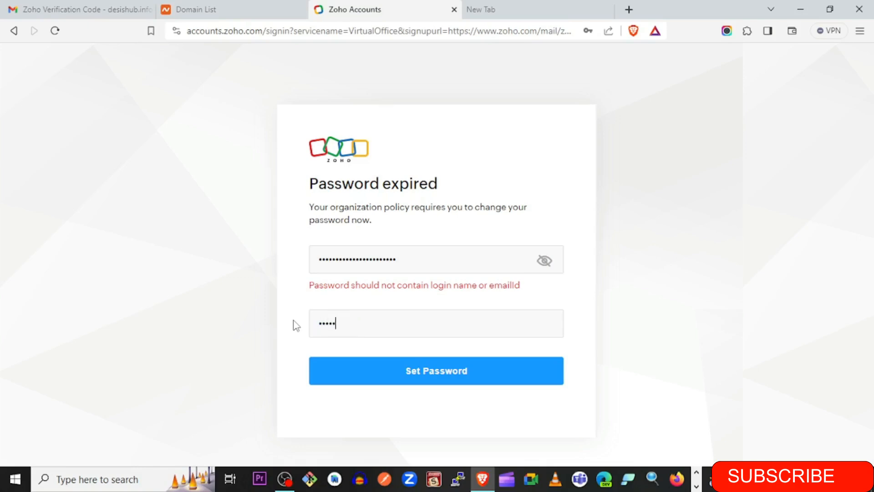
{"action": "type", "text": "••••••••••••••••"}
Save the new password, decline browser saving, and re-enter the user's e-mail and password to sign in
{"action": "left_click", "coordinate": [371, 373]}
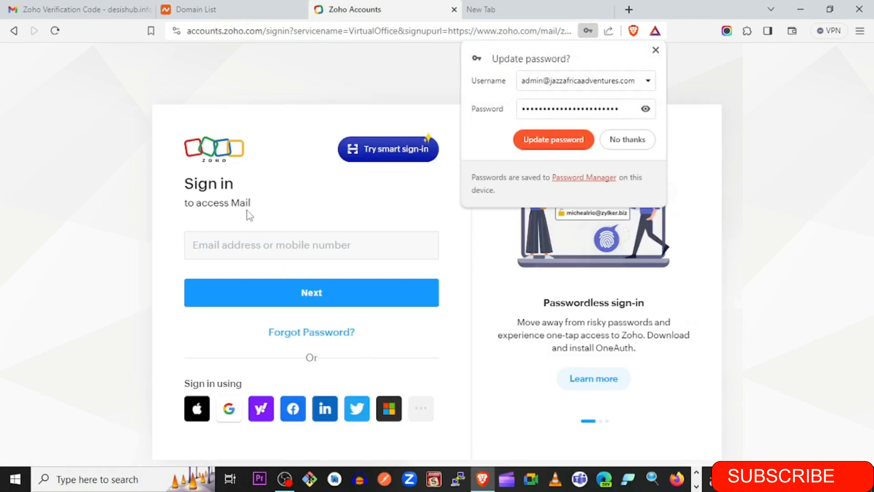
{"action": "left_click", "coordinate": [611, 145]}
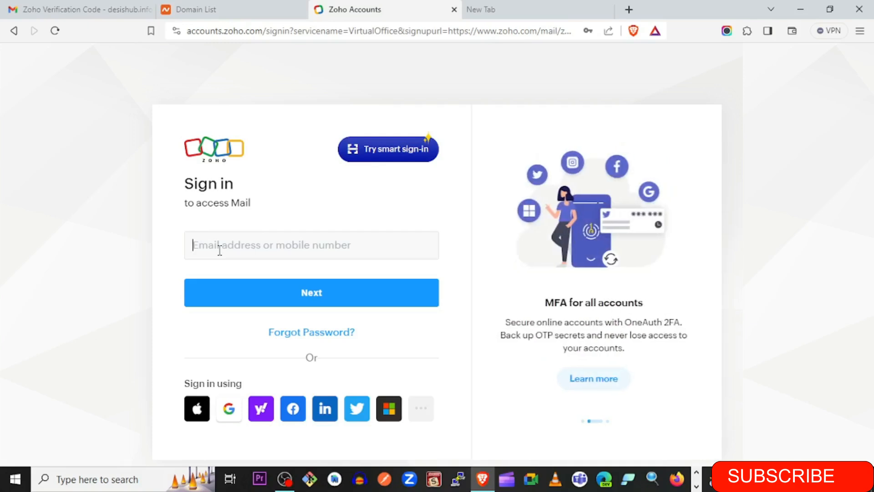
{"action": "left_click", "coordinate": [304, 289]}
{"action": "left_click", "coordinate": [277, 299]}
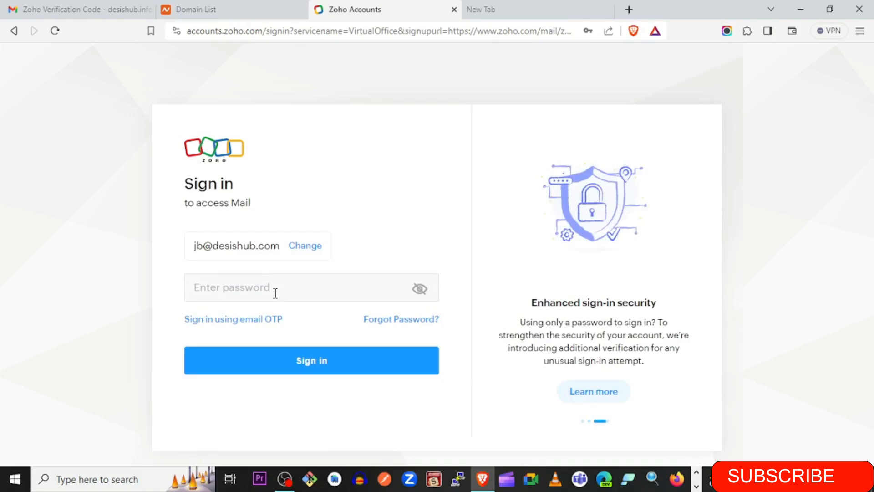
{"action": "type", "text": "**************"}
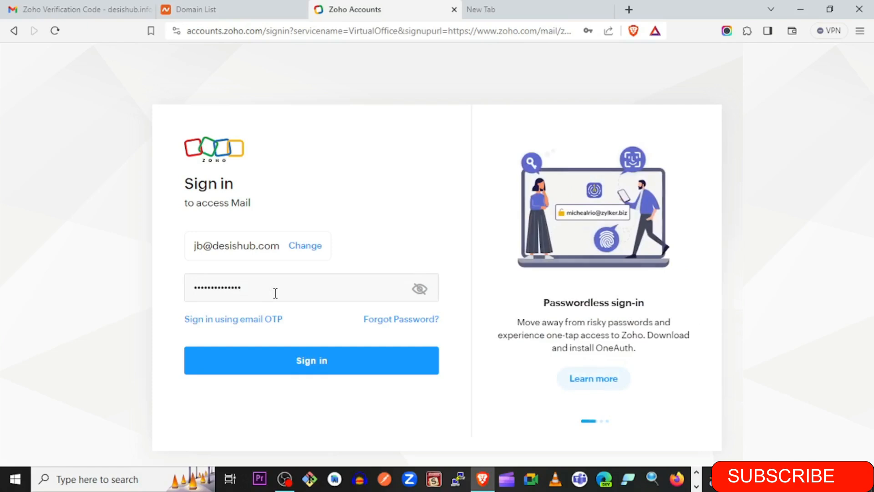
{"action": "type", "text": "******"}
{"action": "key", "text": "BackSpace"}
{"action": "key", "text": "BackSpace"}
{"action": "key", "text": "BackSpace"}
{"action": "key", "text": "BackSpace"}
{"action": "key", "text": "BackSpace"}
{"action": "key", "text": "BackSpace"}
{"action": "key", "text": "BackSpace"}
{"action": "key", "text": "BackSpace"}
{"action": "key", "text": "BackSpace"}
{"action": "key", "text": "BackSpace"}
{"action": "key", "text": "BackSpace"}
{"action": "key", "text": "BackSpace"}
{"action": "key", "text": "BackSpace"}
{"action": "key", "text": "BackSpace"}
{"action": "key", "text": "BackSpace"}
{"action": "key", "text": "BackSpace"}
{"action": "key", "text": "BackSpace"}
{"action": "key", "text": "BackSpace"}
{"action": "key", "text": "BackSpace"}
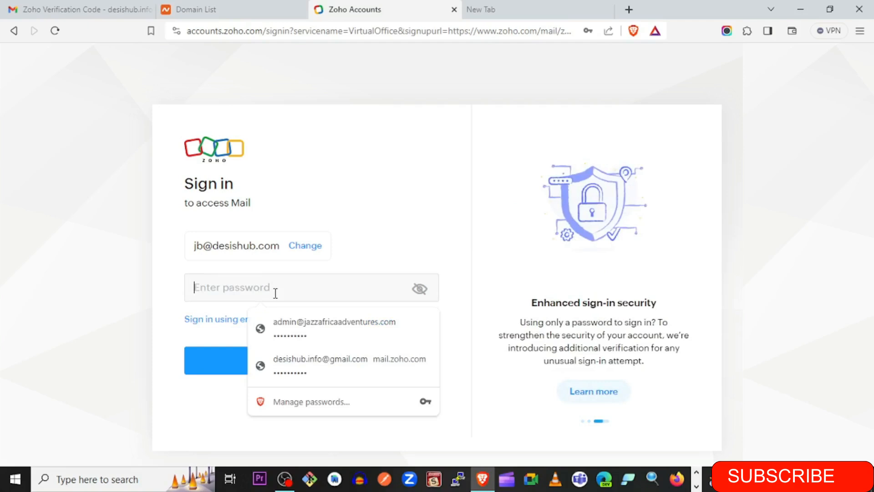
{"action": "type", "text": "**********"}
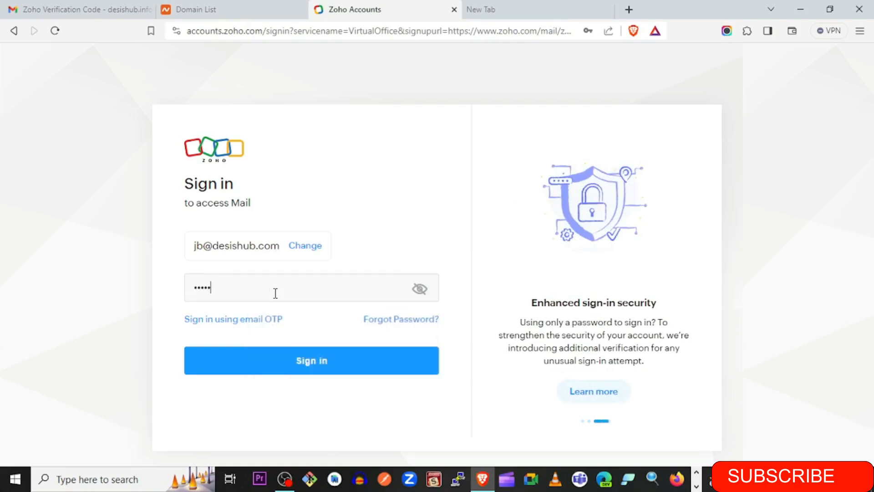
{"action": "type", "text": "****"}
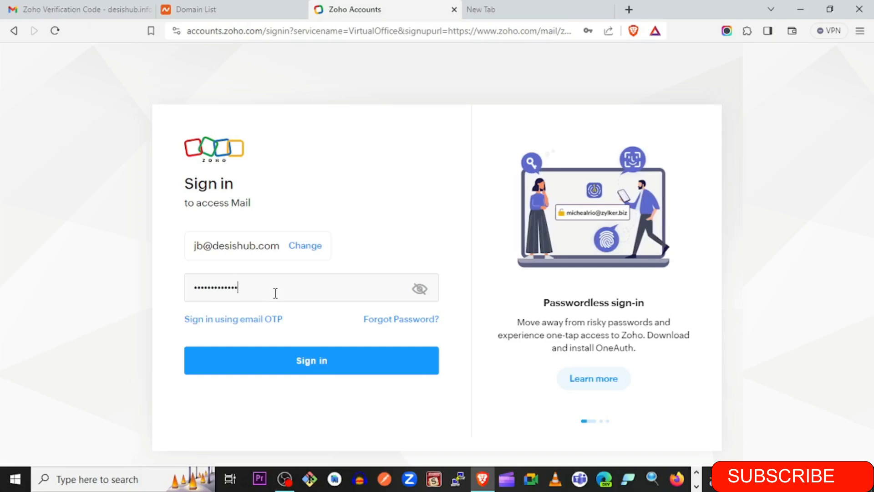
{"action": "type", "text": "*****"}
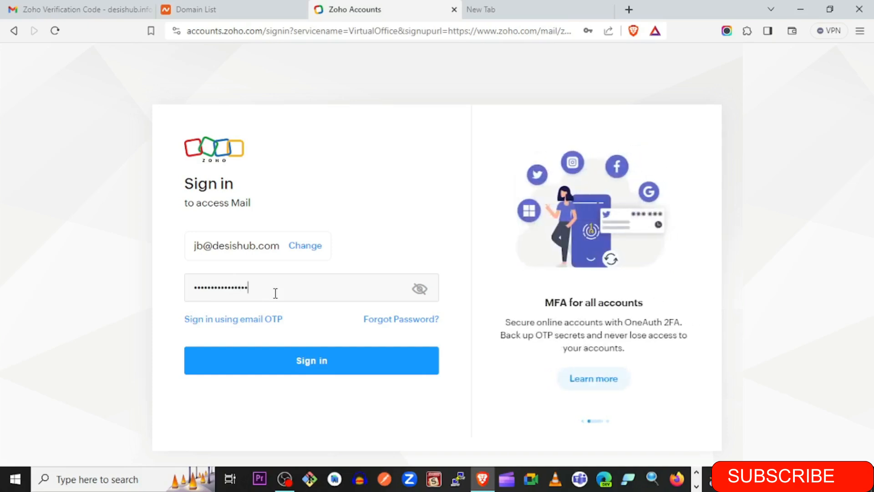
{"action": "type", "text": "****"}
Submit the sign-in and scroll through the 'Secure your account using MFA' page
{"action": "left_click", "coordinate": [318, 367]}
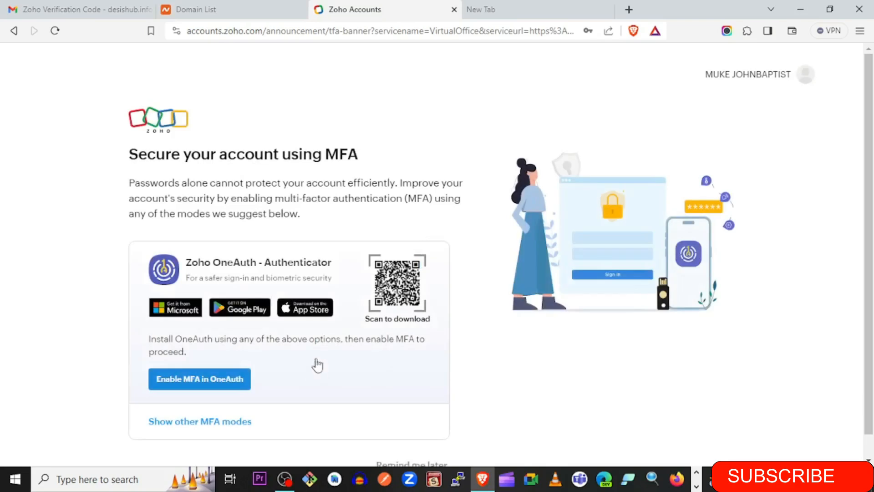
{"action": "scroll", "coordinate": [871, 197], "scroll_direction": "down", "scroll_amount": 1}
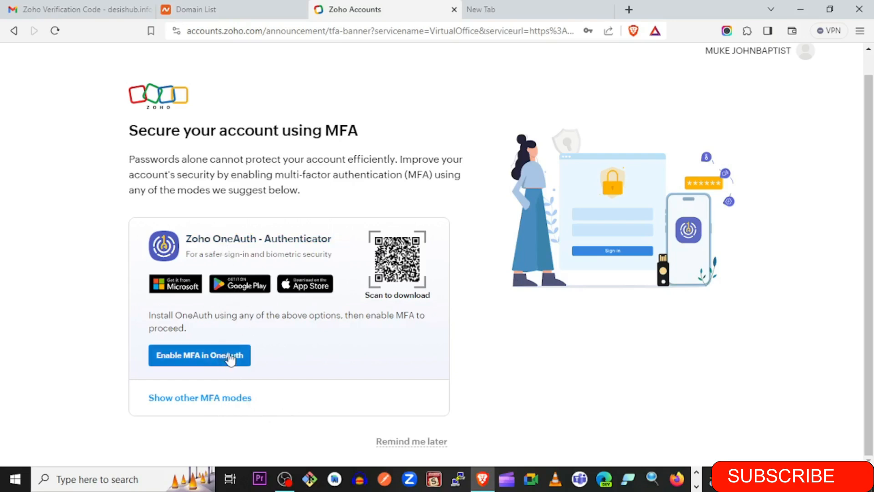
Choose Remind me later to postpone multi-factor authentication and load the inbox
{"action": "left_click", "coordinate": [401, 442]}
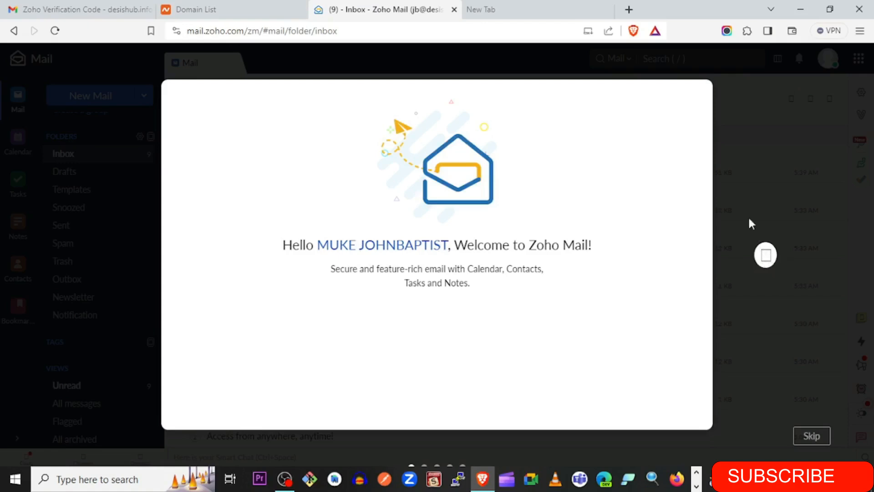
Browse the welcome and locale settings slides, then skip the rest of the tour
{"action": "left_click", "coordinate": [766, 257]}
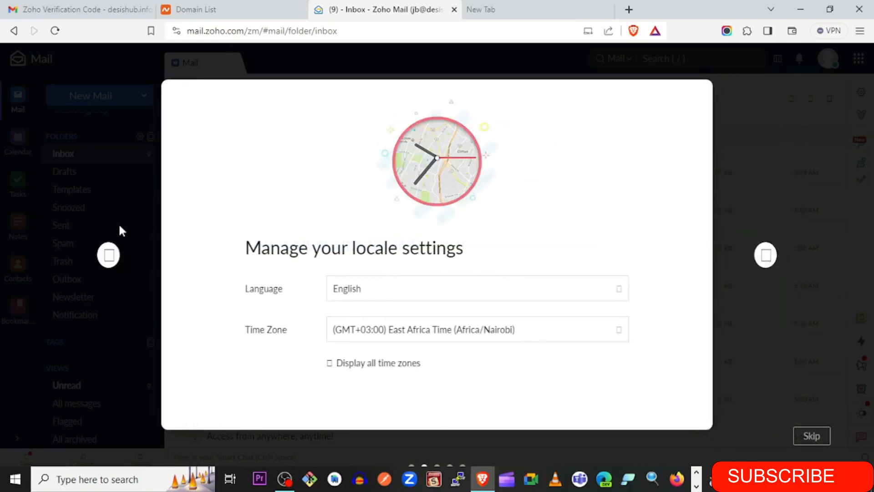
{"action": "left_click", "coordinate": [108, 254]}
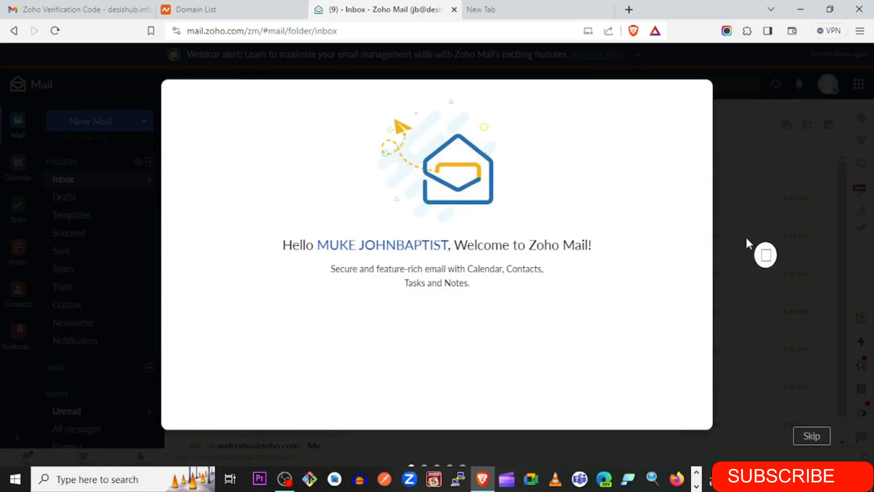
{"action": "left_click", "coordinate": [764, 256]}
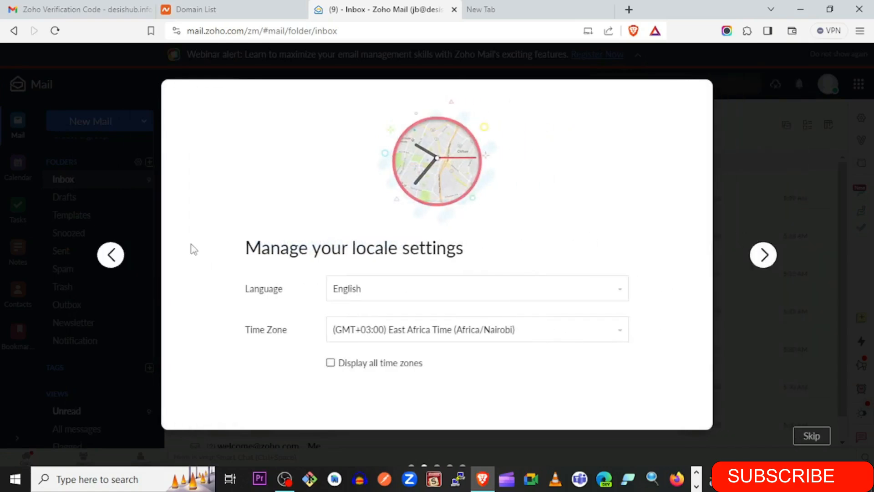
{"action": "left_click", "coordinate": [111, 256]}
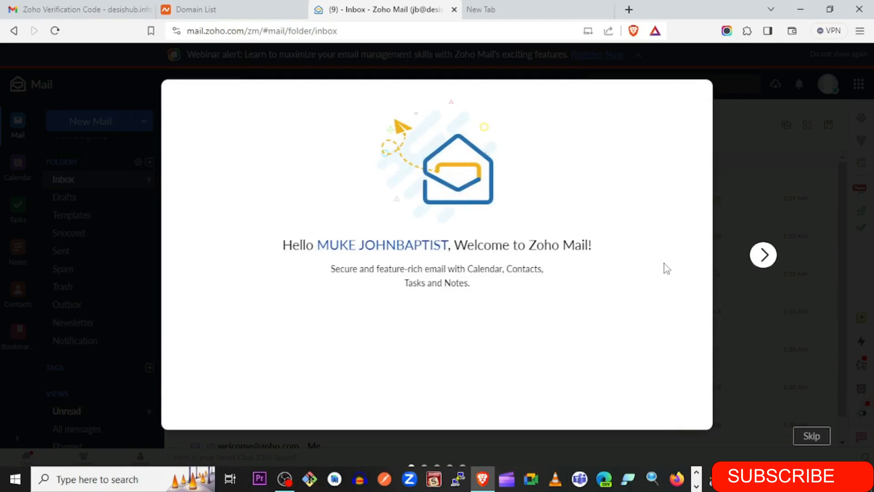
{"action": "left_click", "coordinate": [765, 256]}
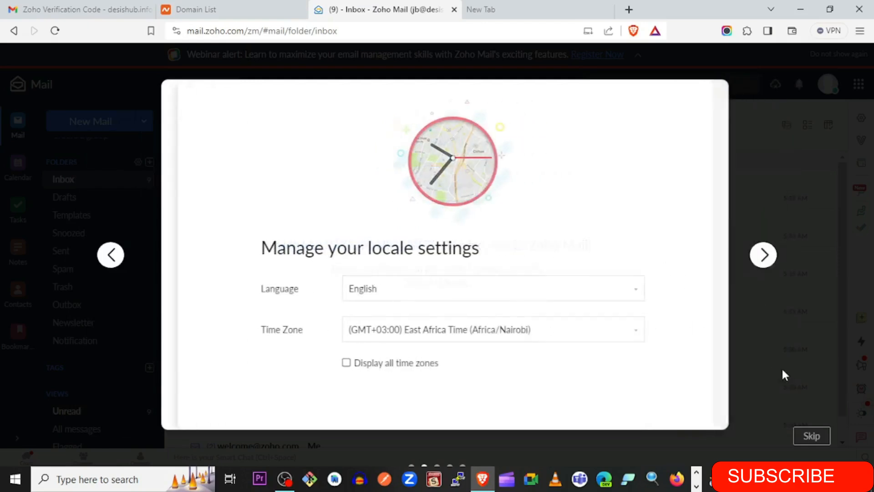
{"action": "left_click", "coordinate": [805, 437]}
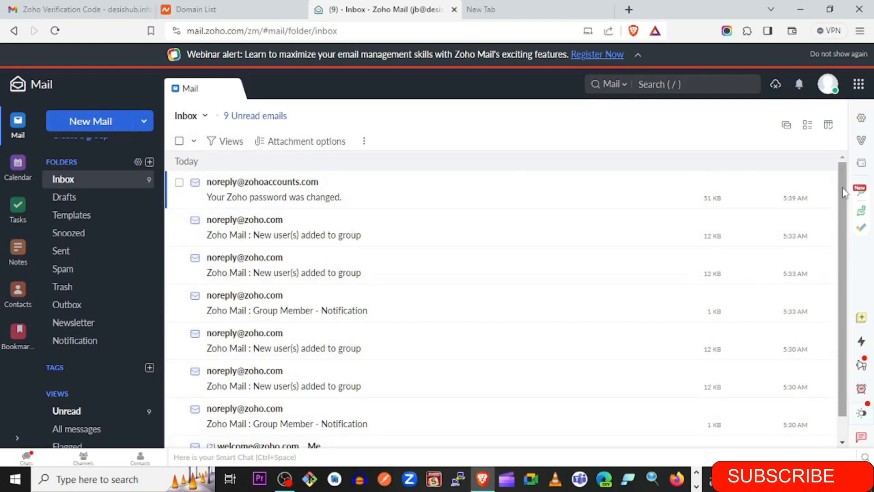
{"action": "scroll", "coordinate": [843, 296], "scroll_direction": "down", "scroll_amount": 1}
{"action": "scroll", "coordinate": [840, 214], "scroll_direction": "up", "scroll_amount": 1}
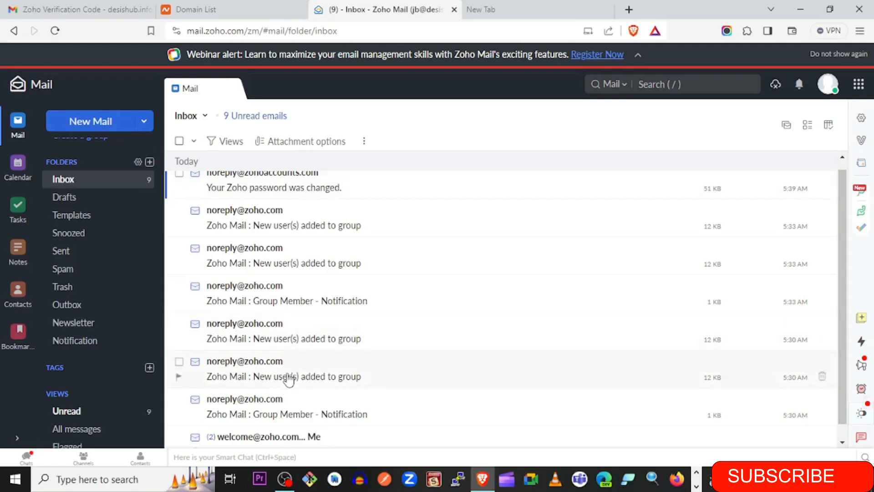
Start a new message, close the profile panel, and add the Desishub suggestion as recipient
{"action": "double_click", "coordinate": [89, 122]}
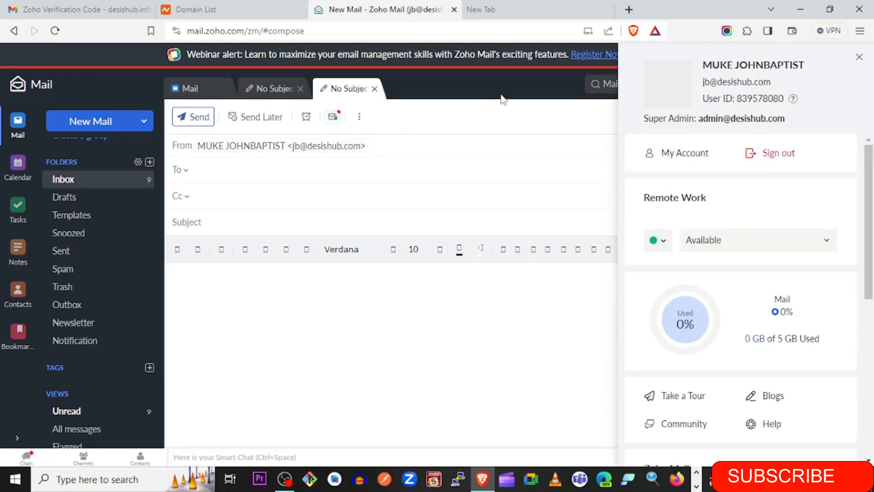
{"action": "left_click", "coordinate": [860, 59]}
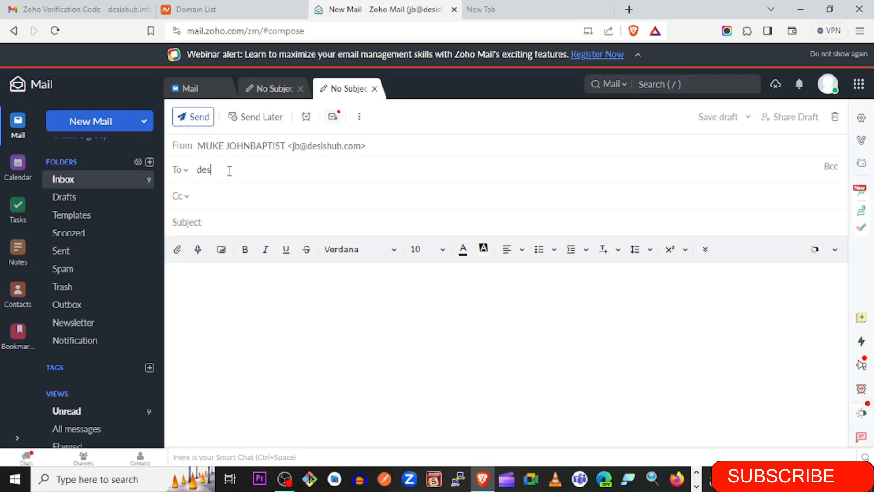
{"action": "type", "text": "ishub"}
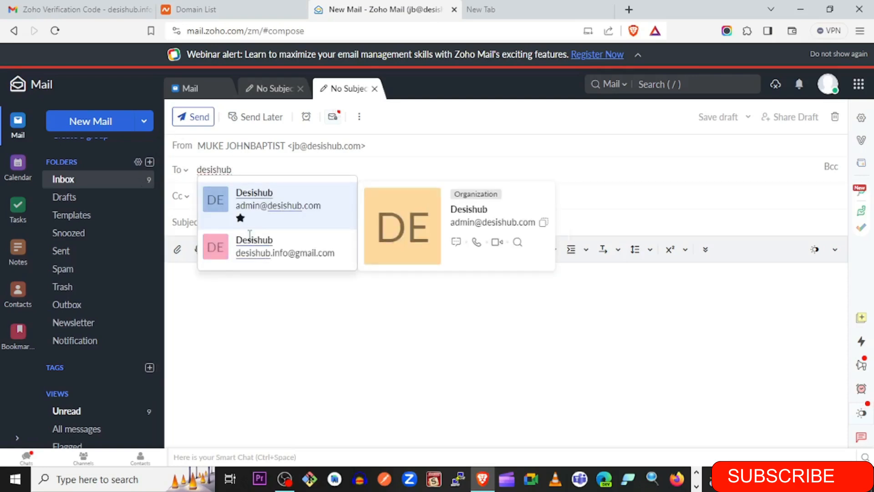
{"action": "left_click", "coordinate": [264, 253]}
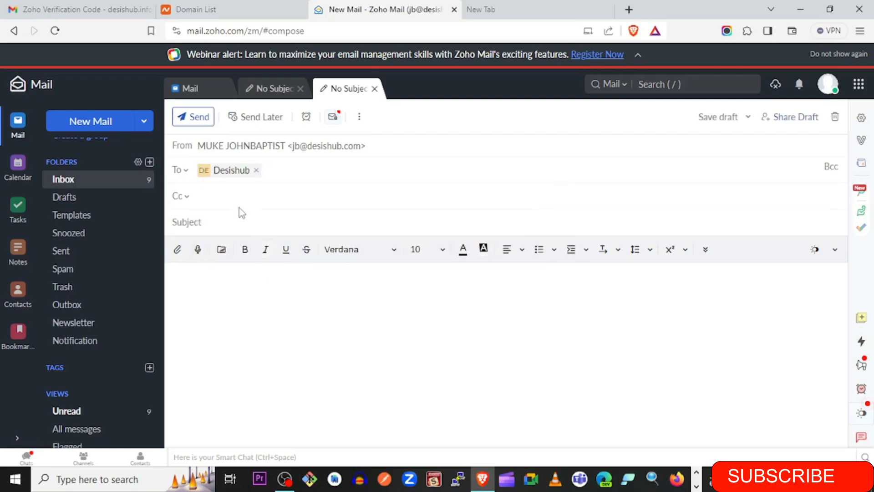